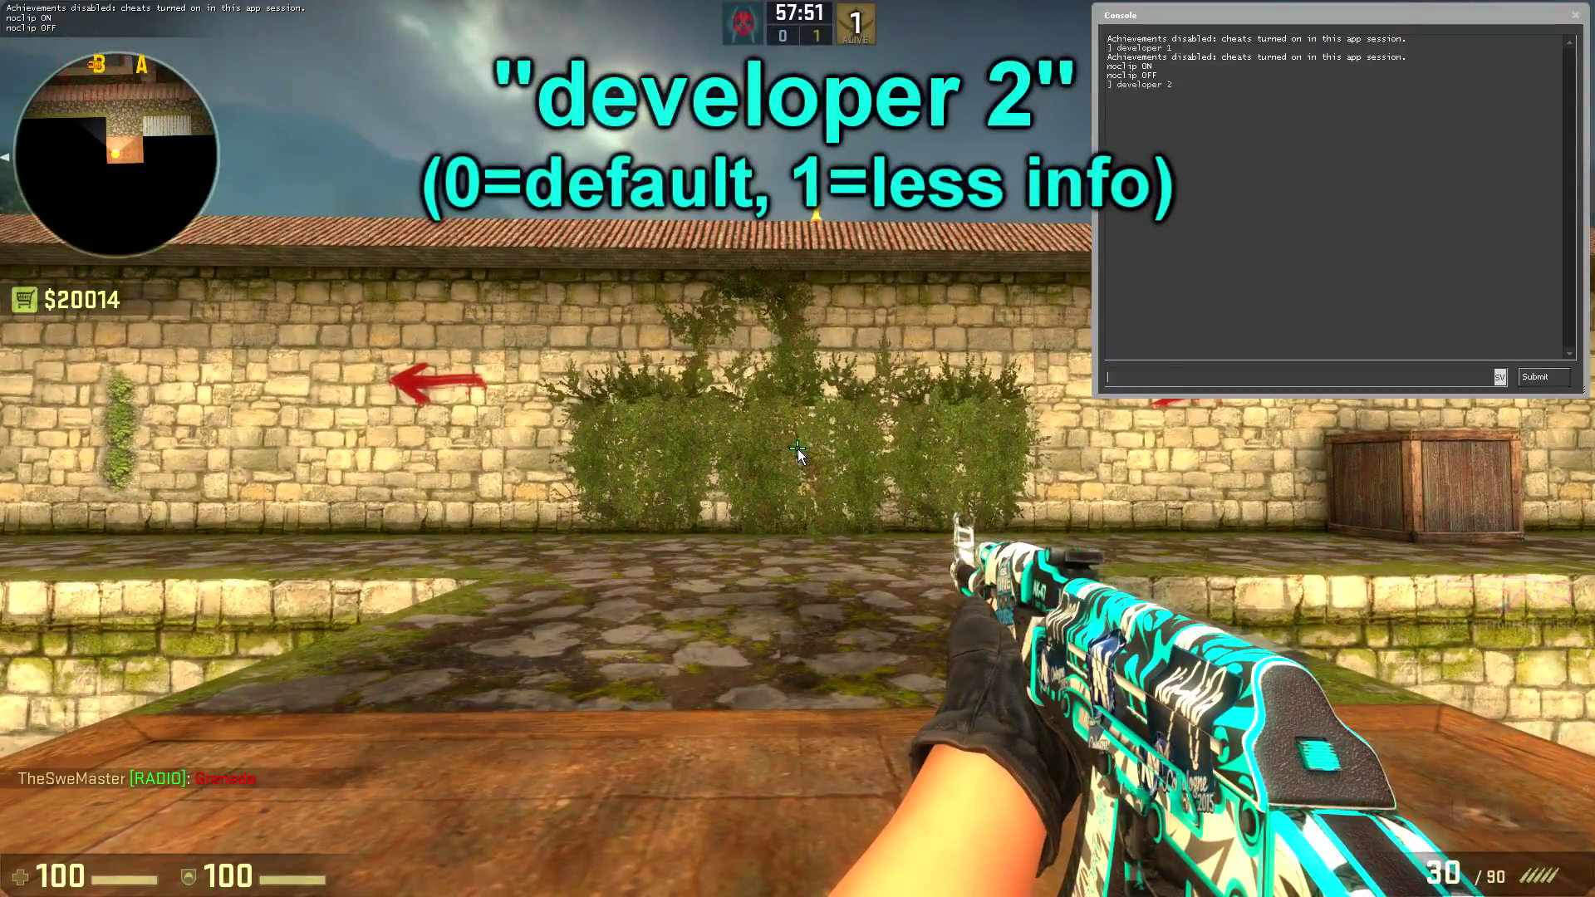
# With developer 2 active, throw a high explosive grenade and walk off the ledge with the knife to generate debug output
pyautogui.press('`')
pyautogui.press('4')
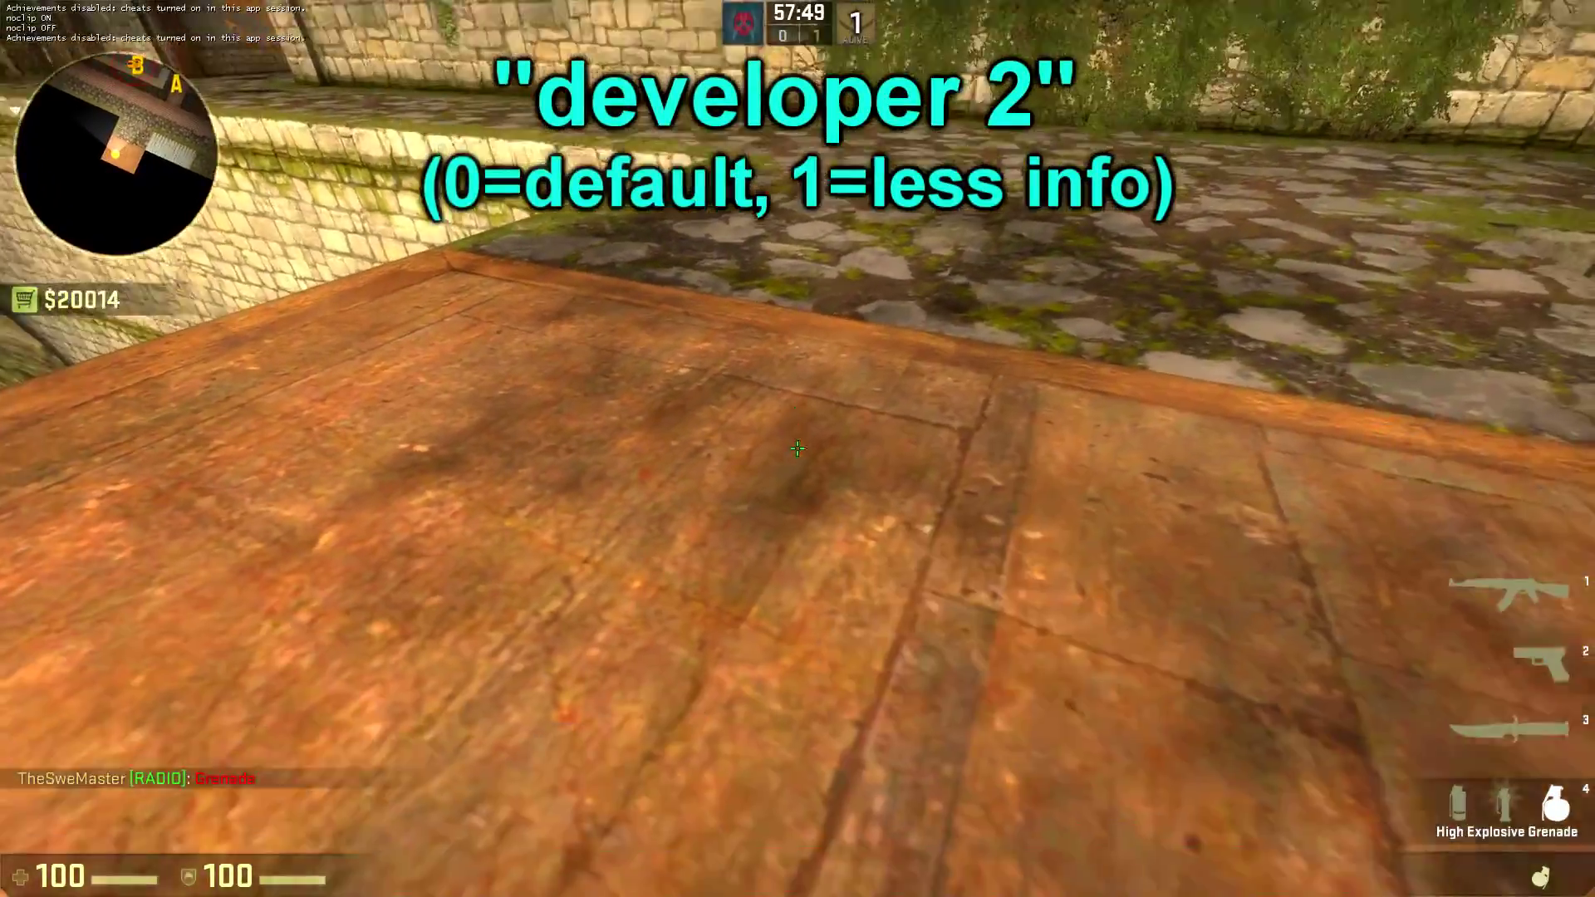
pyautogui.click(797, 448)
pyautogui.press('3')
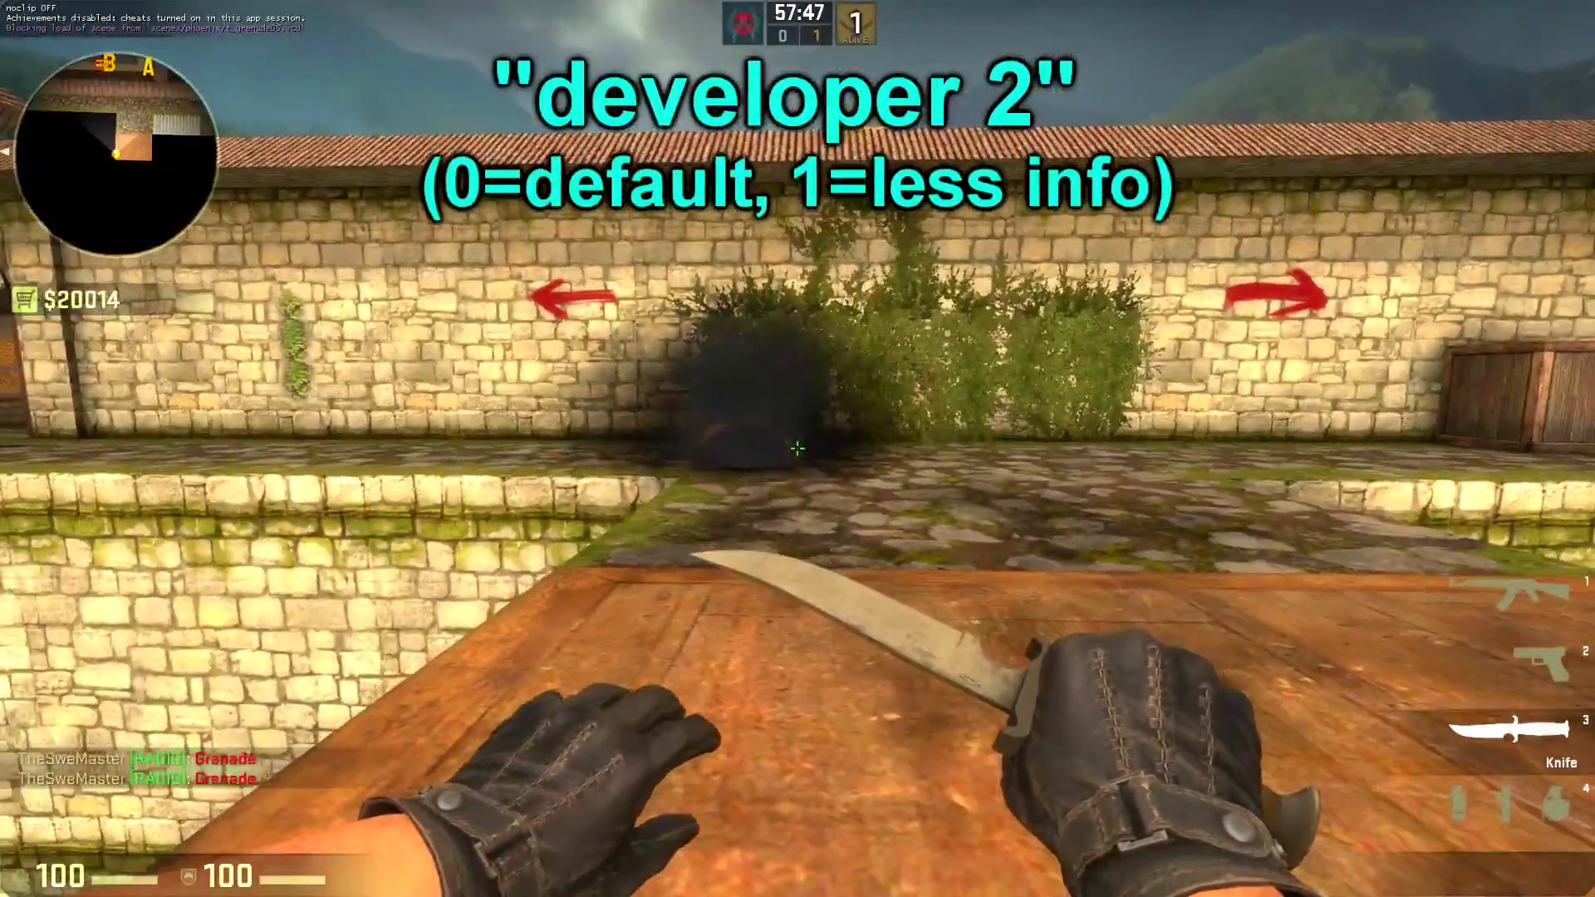
pyautogui.press('w')
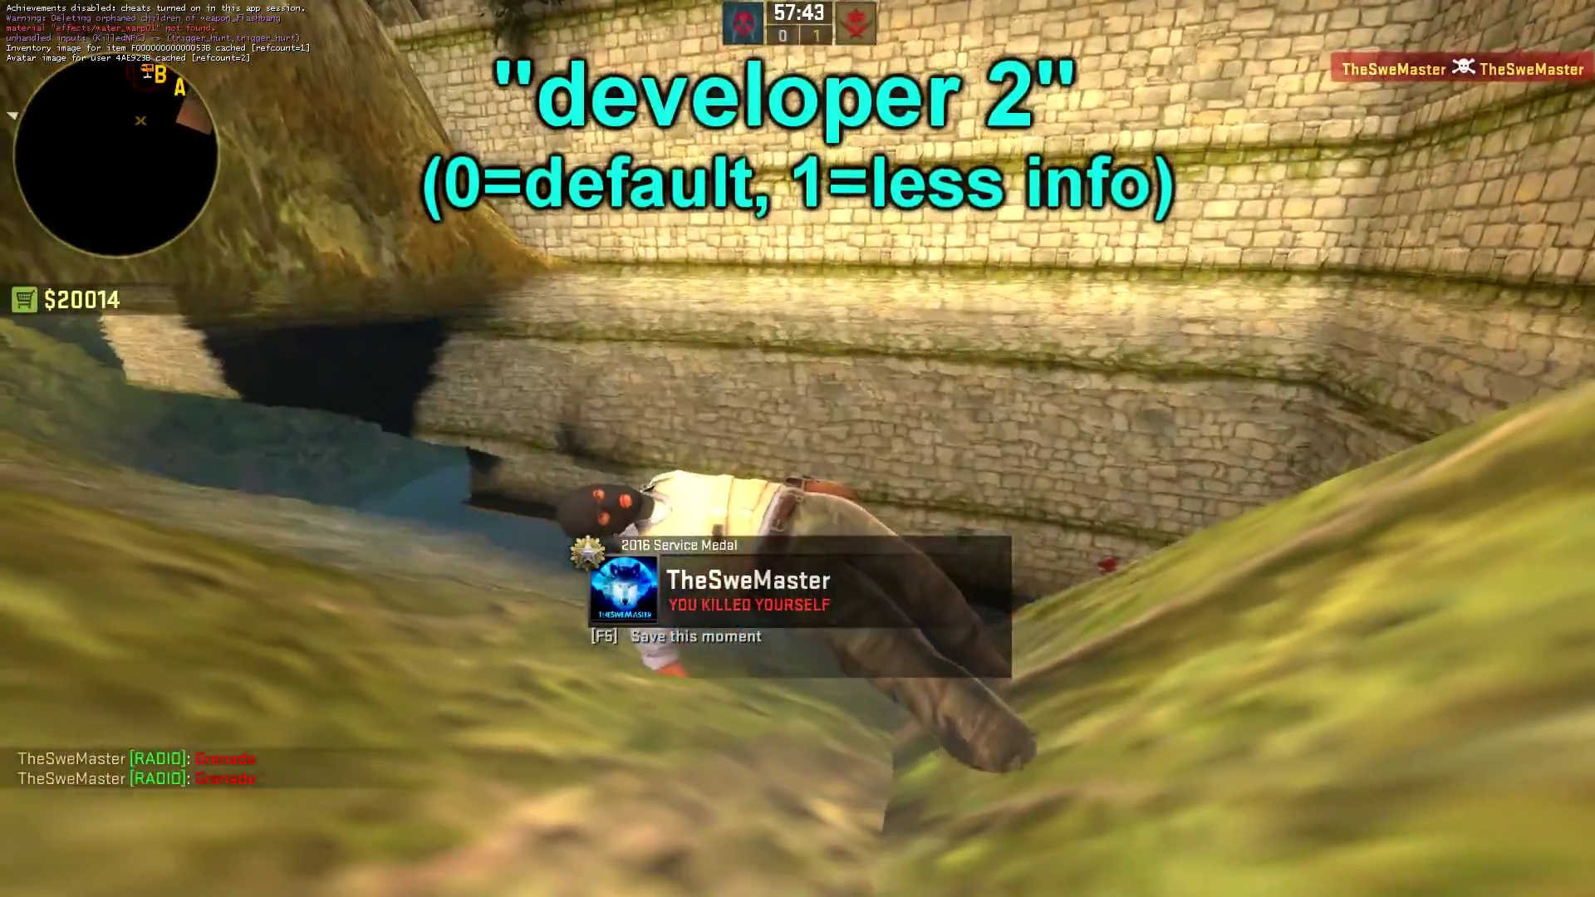
# Turn on the position, angle and velocity display with the console command cl_showpos 1
pyautogui.press('`')
pyautogui.moveTo(1000, 274); pyautogui.dragTo(857, 108)
pyautogui.click(1342, 179)
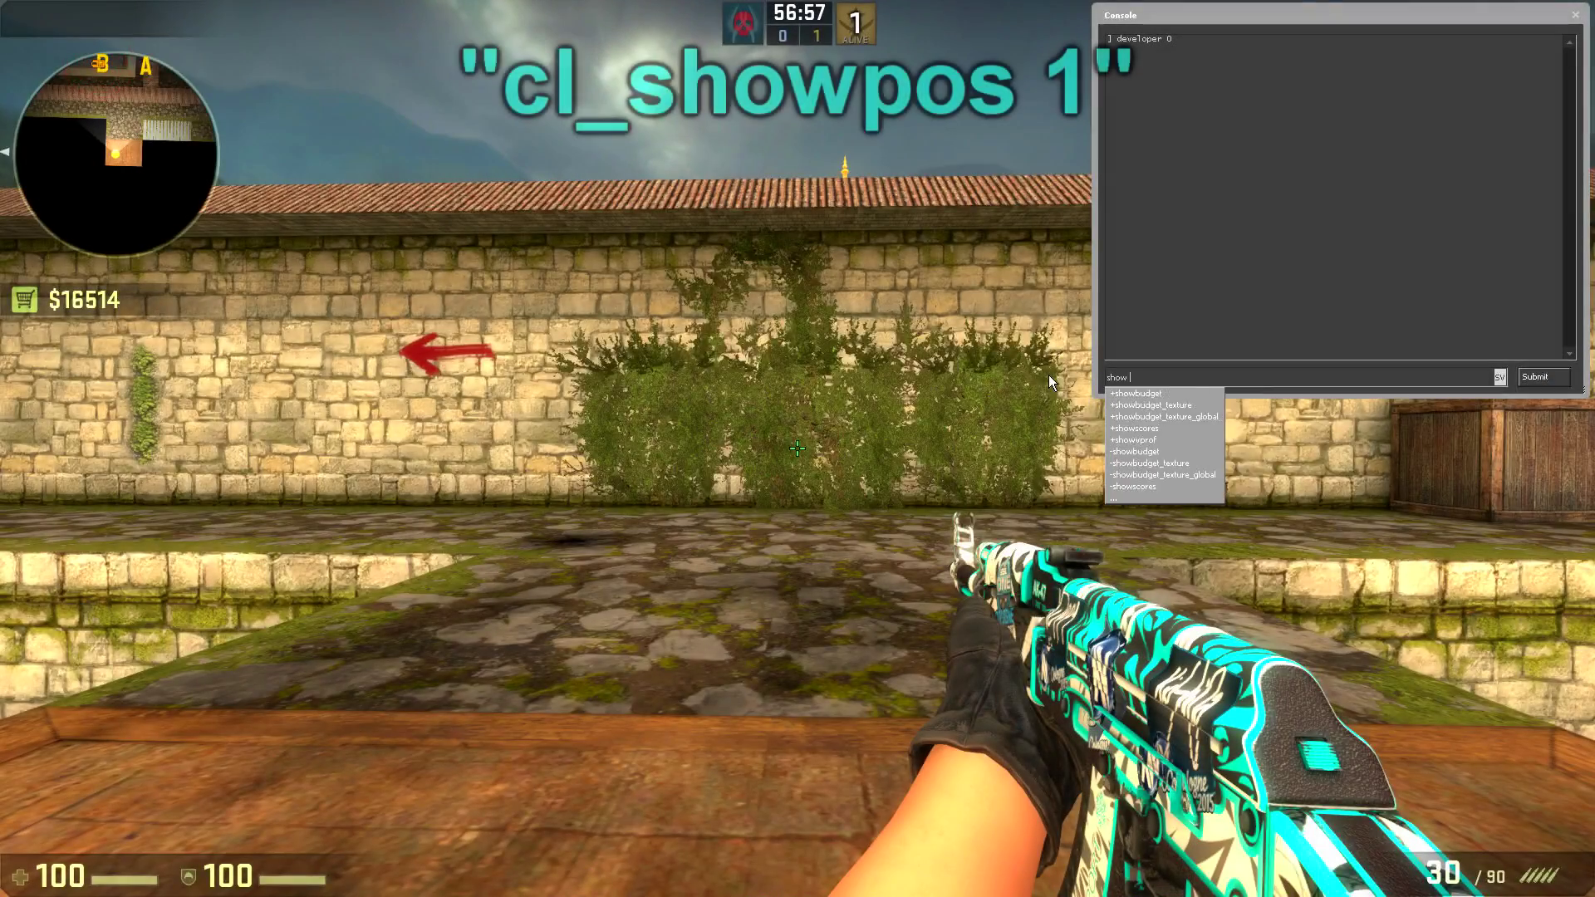
pyautogui.write('pos 1')
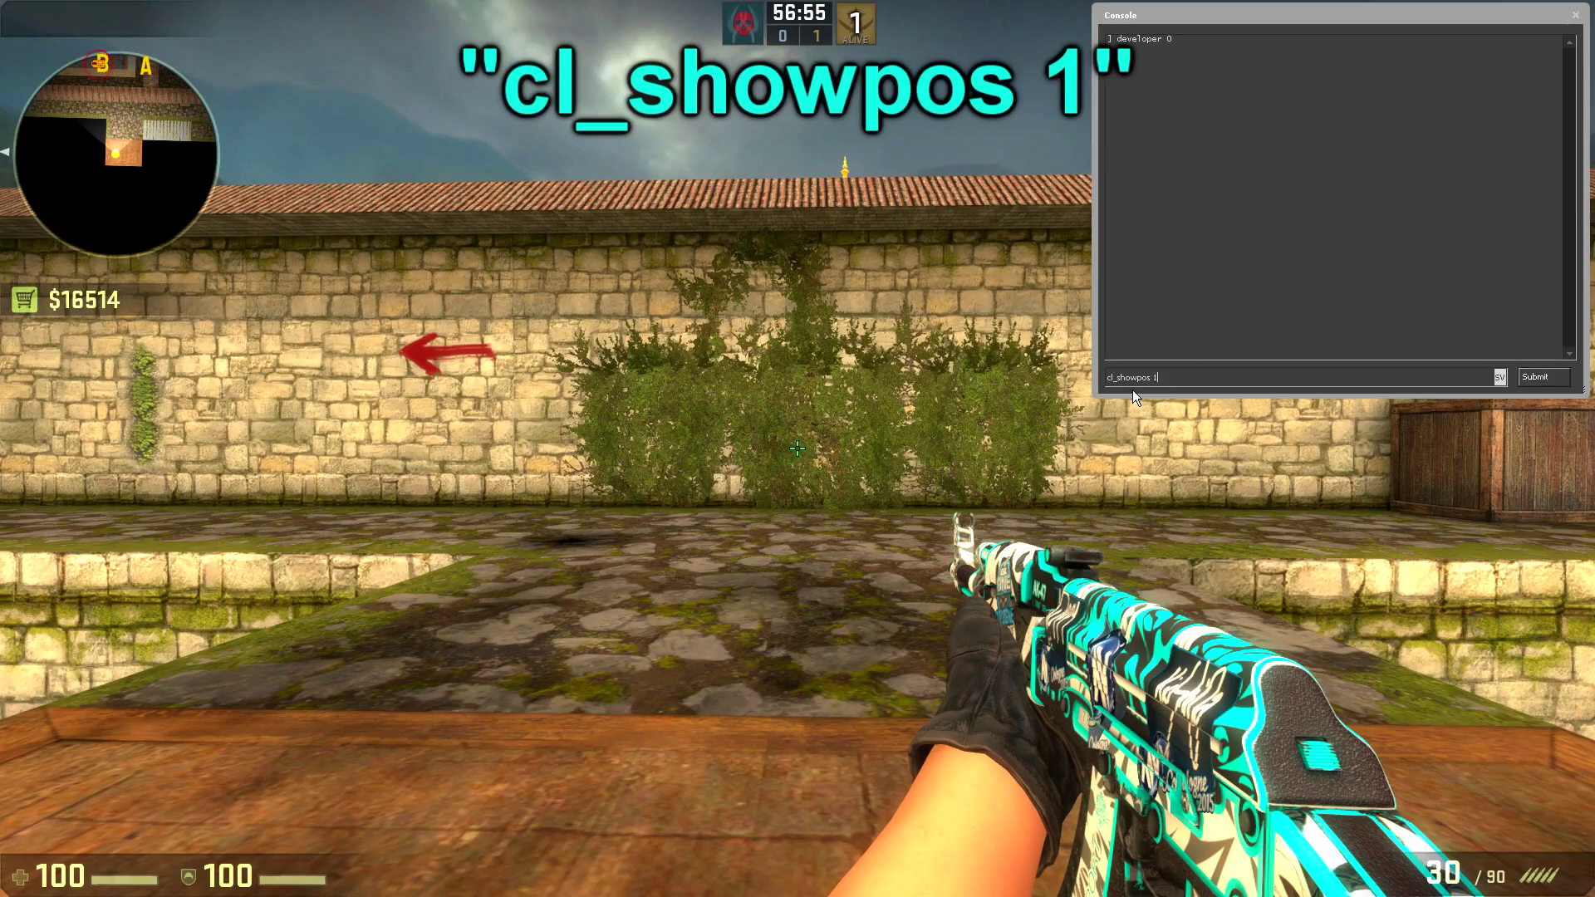
pyautogui.press('`')
# Look and move around the map with the knife and AK-47 to examine the position and texture budget read-outs
pyautogui.press('3')
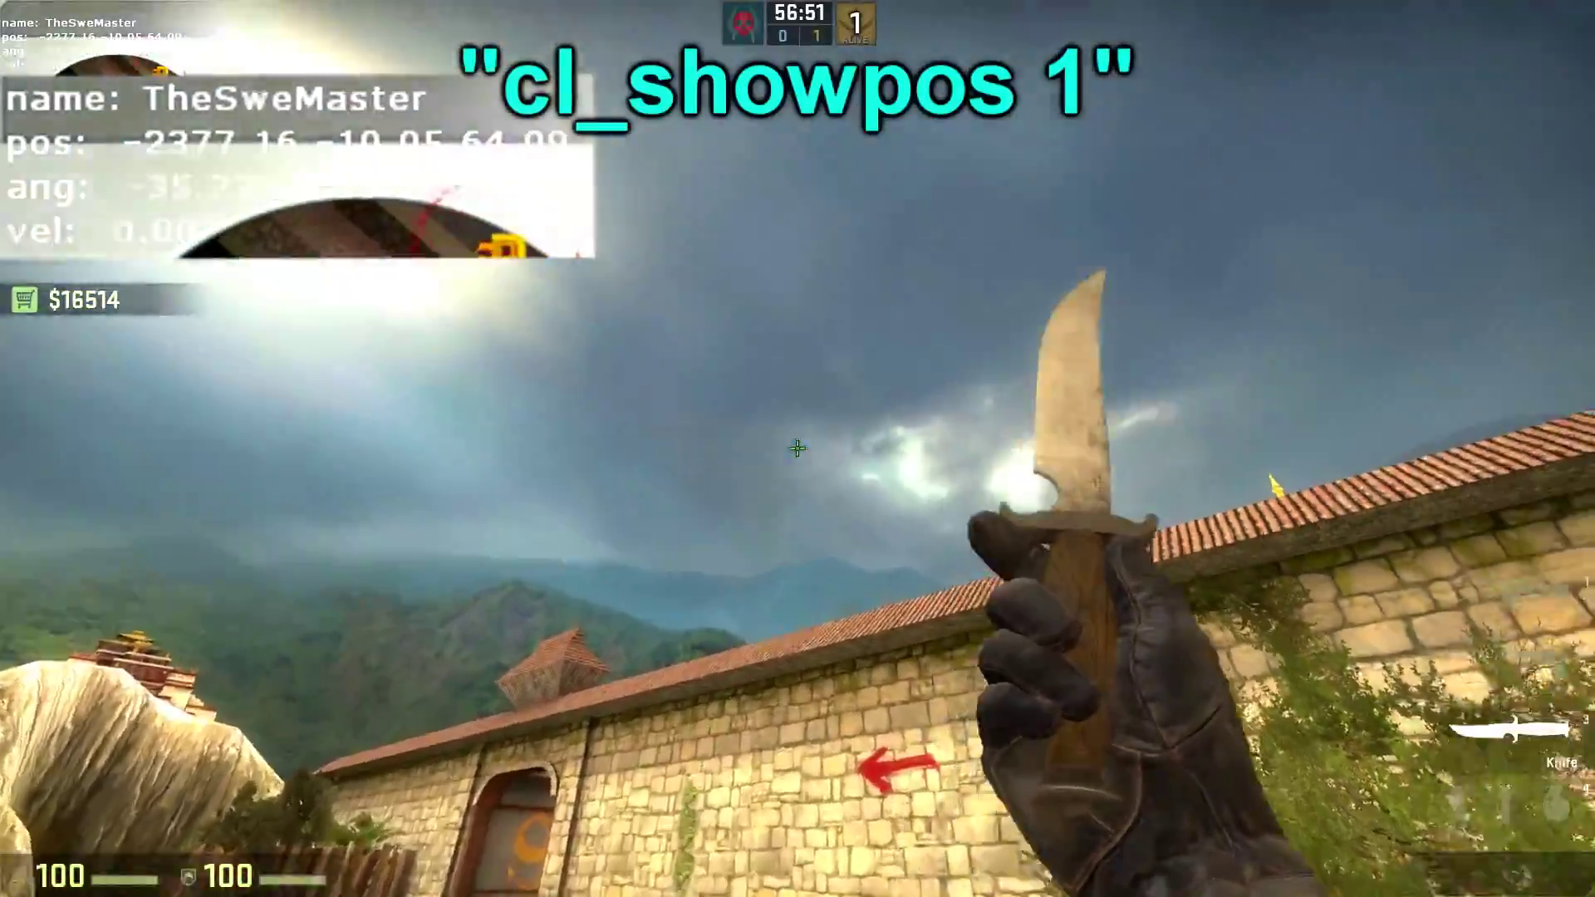
pyautogui.press('1')
pyautogui.press('w')
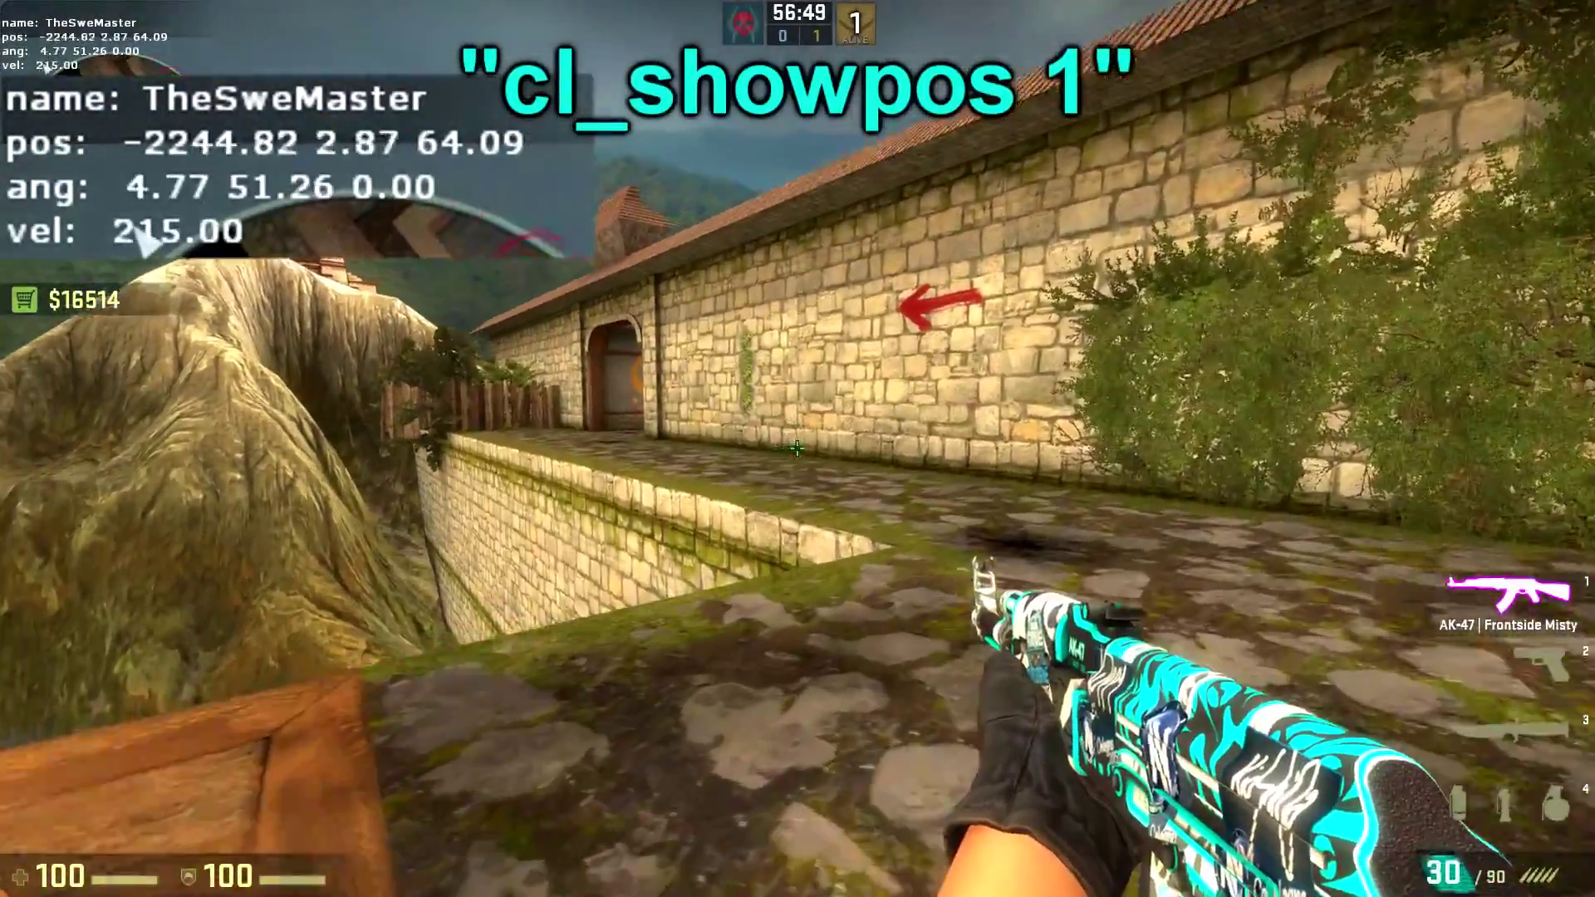
pyautogui.press('3')
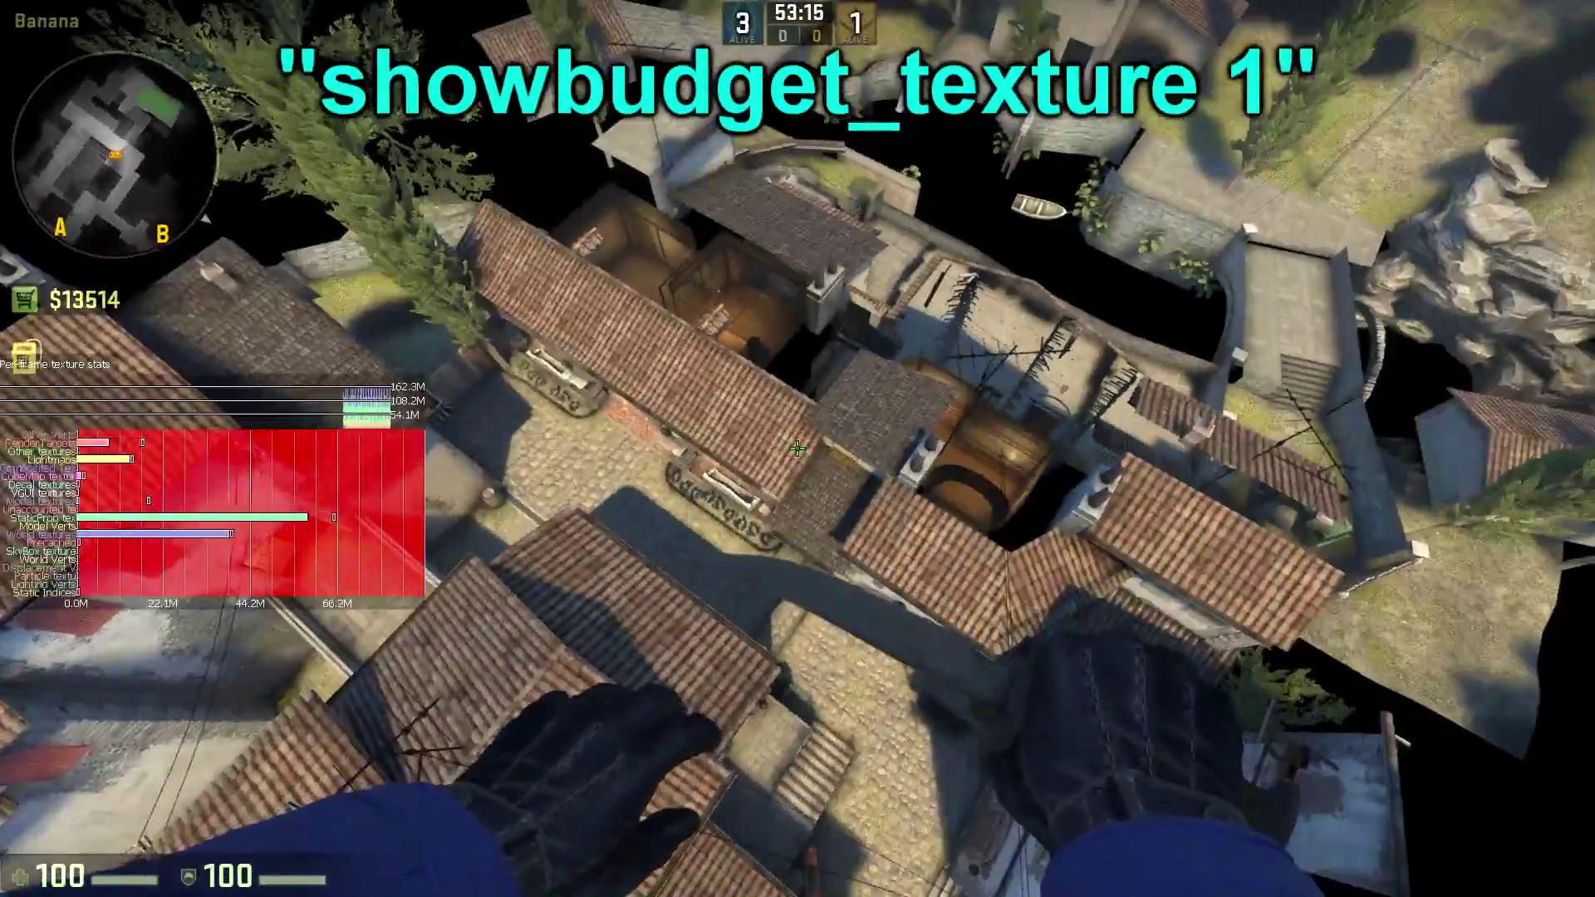
pyautogui.press('w')
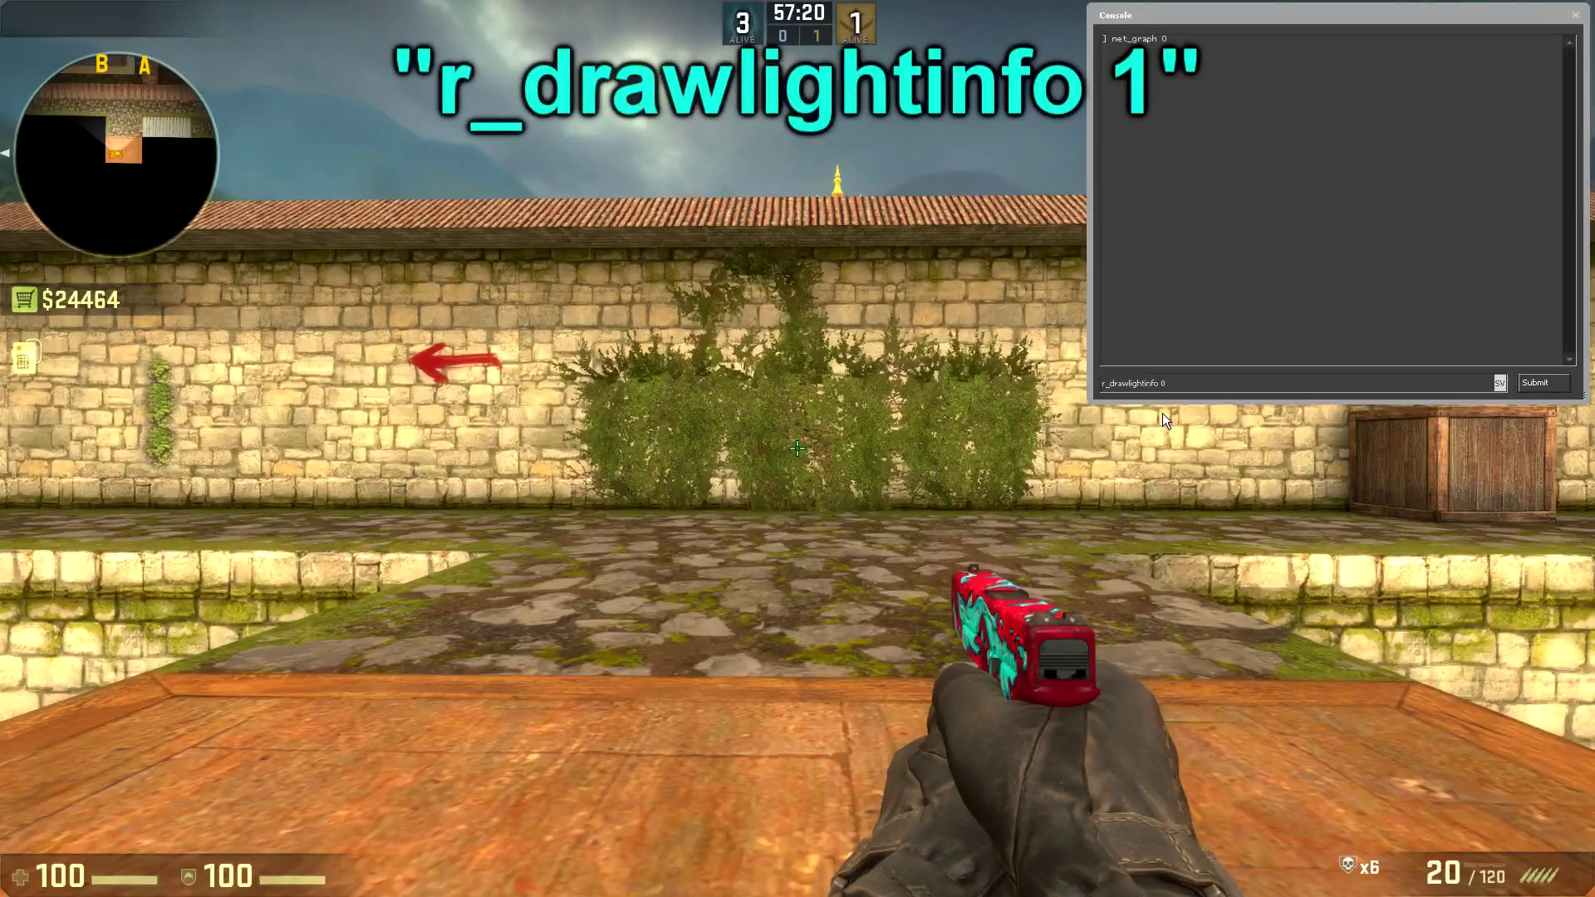
# Turn on the light information overlay with the console command r_drawlightinfo 1
pyautogui.press('Return')
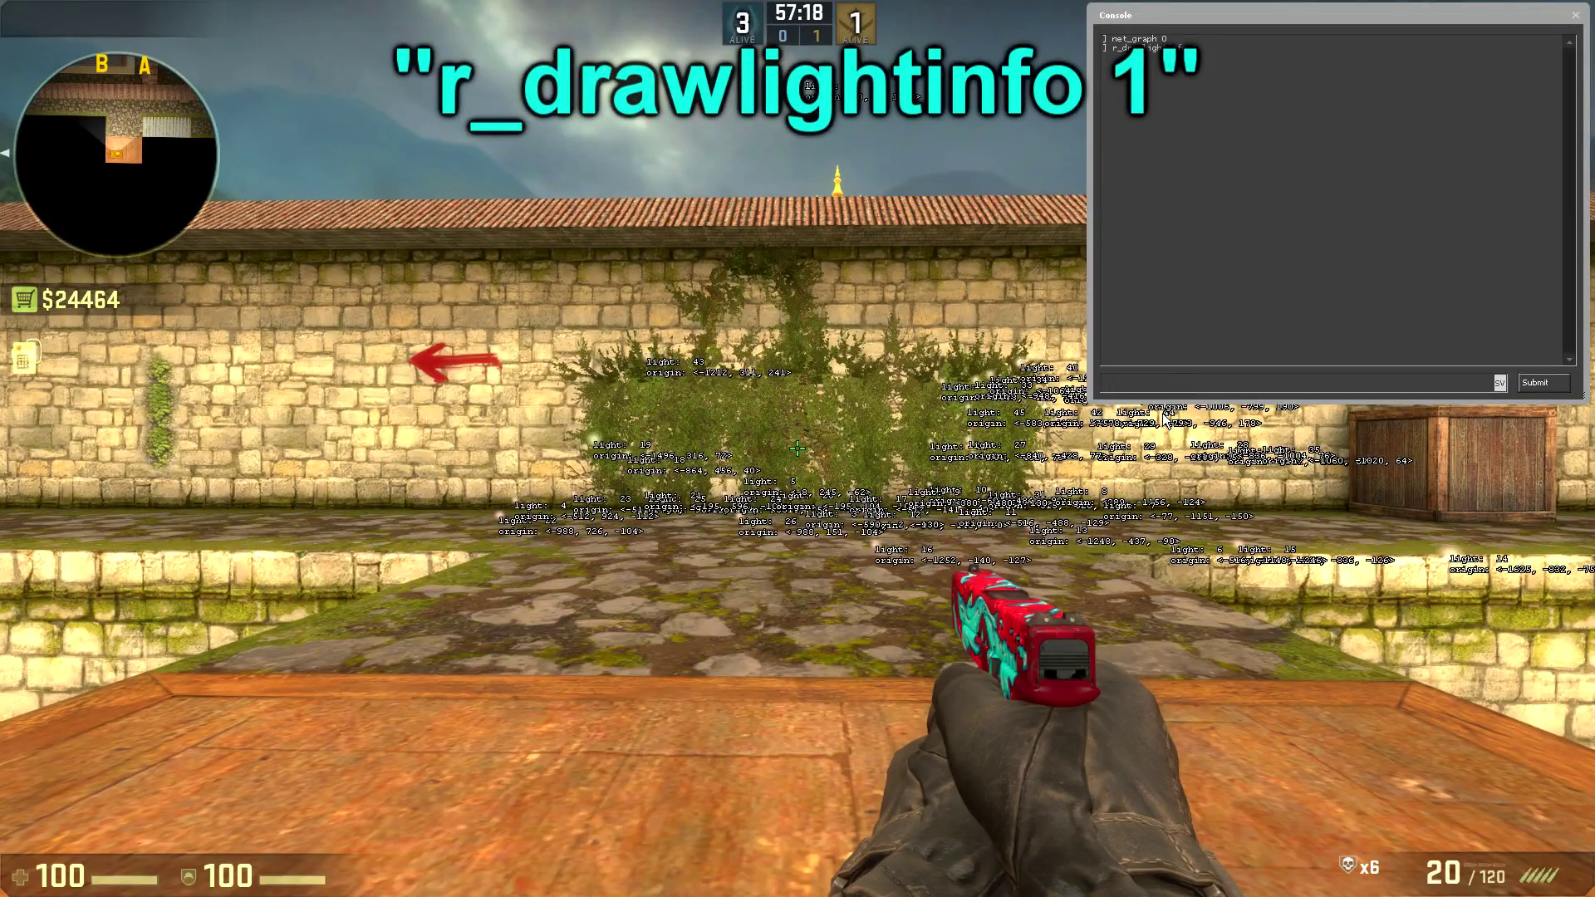
pyautogui.press('Escape')
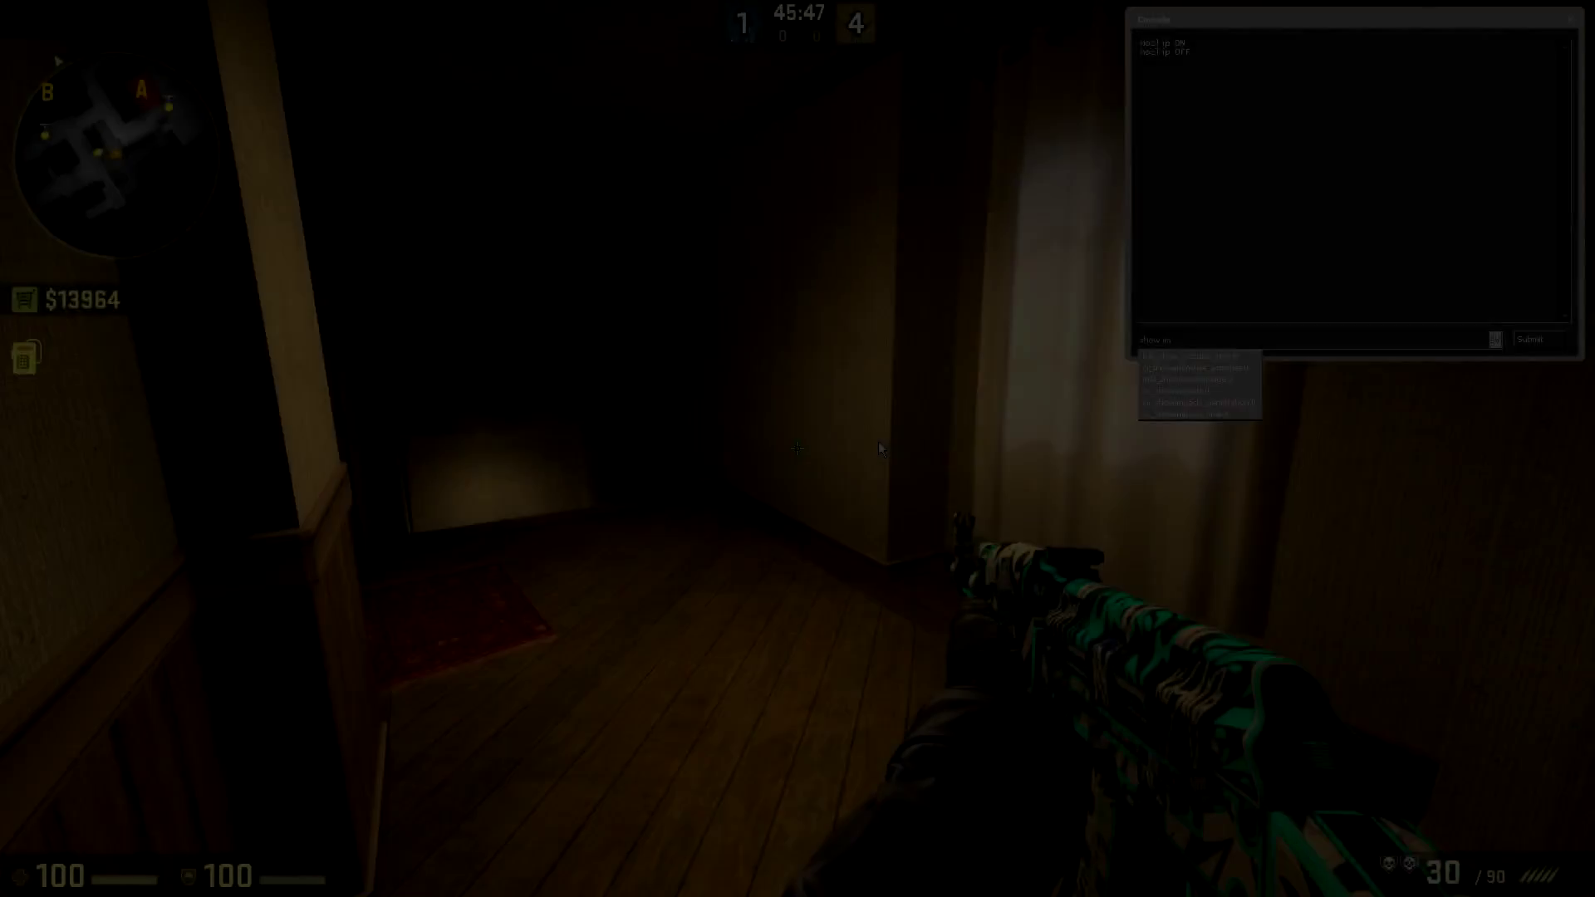
# Enable bullet impact markers with sv_showimpacts 1 and fire the AK-47 at the walls to examine them
pyautogui.write('pacts 1')
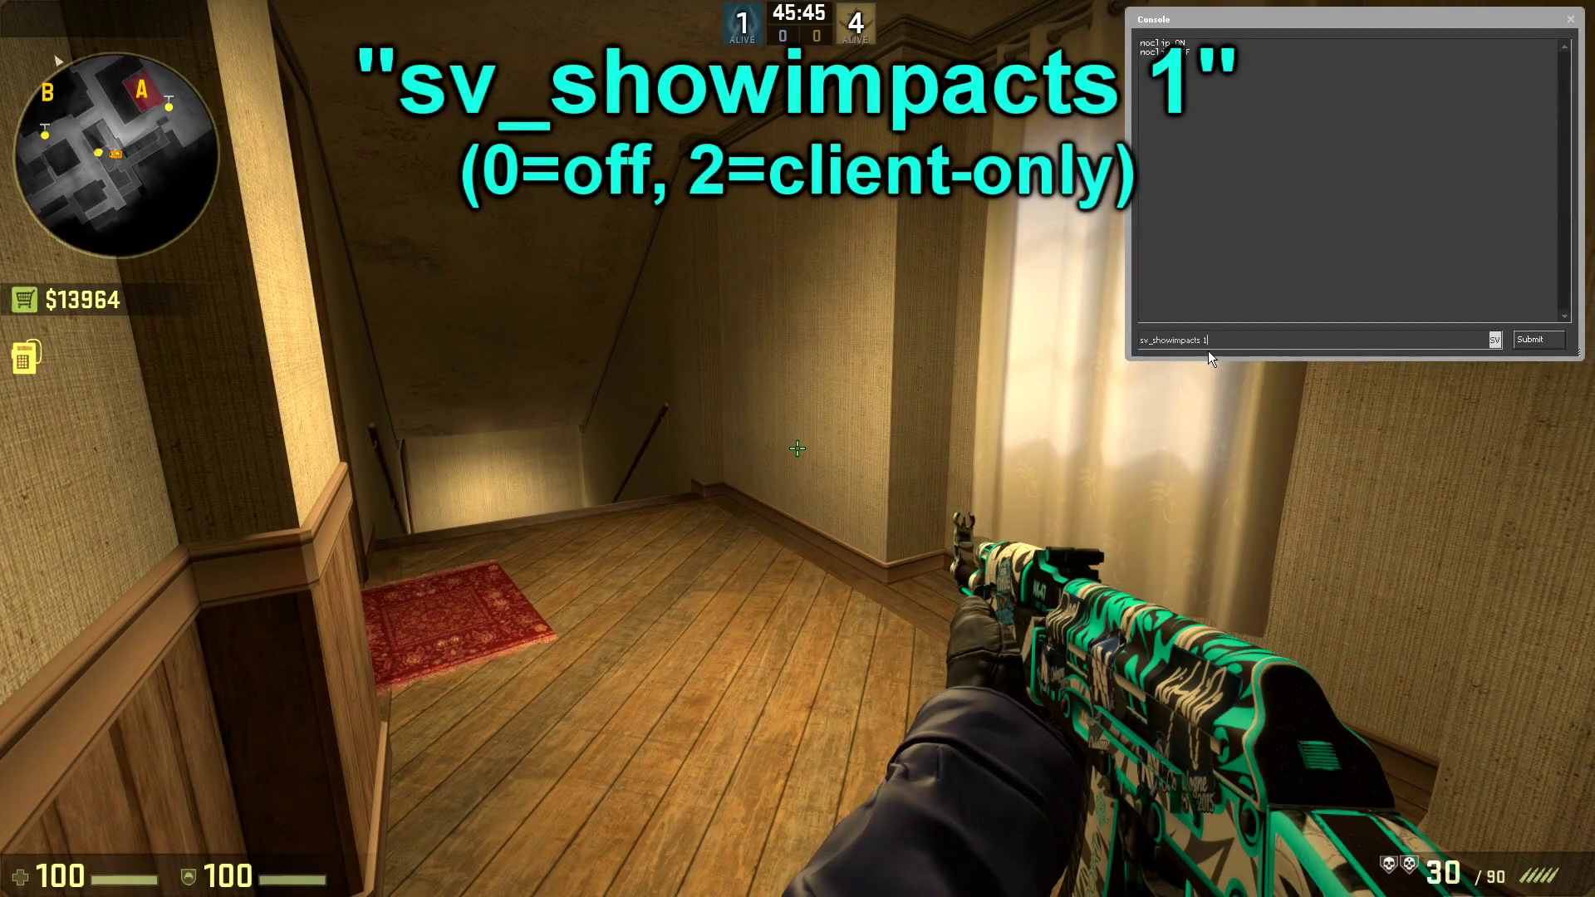
pyautogui.press('`')
pyautogui.press('w')
pyautogui.click(797, 448)
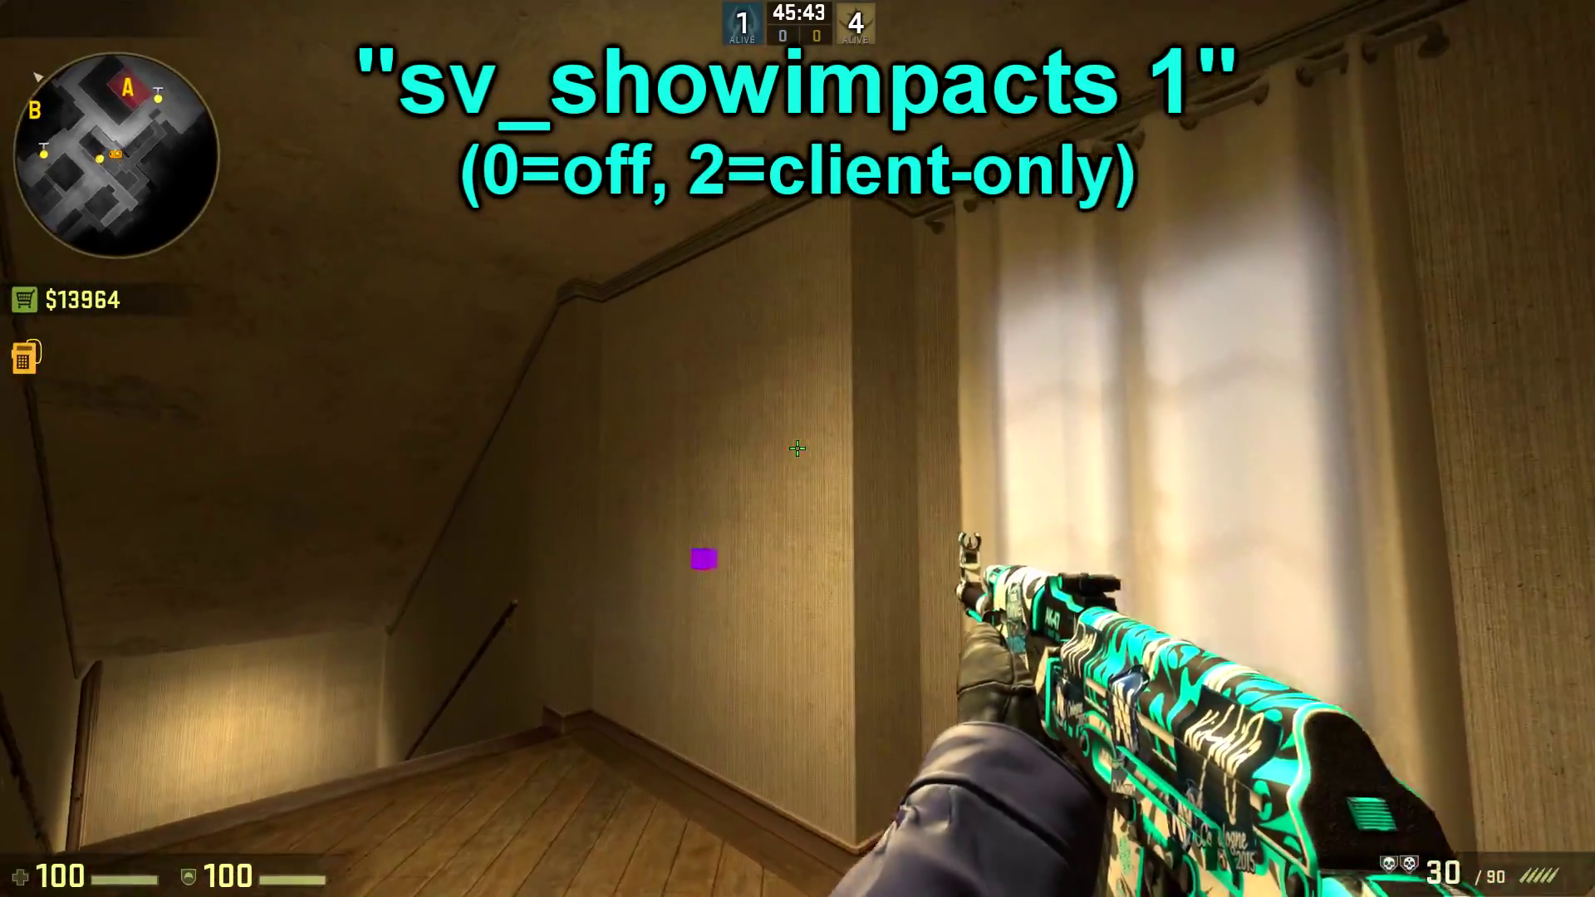
pyautogui.click(797, 449)
pyautogui.click(798, 448)
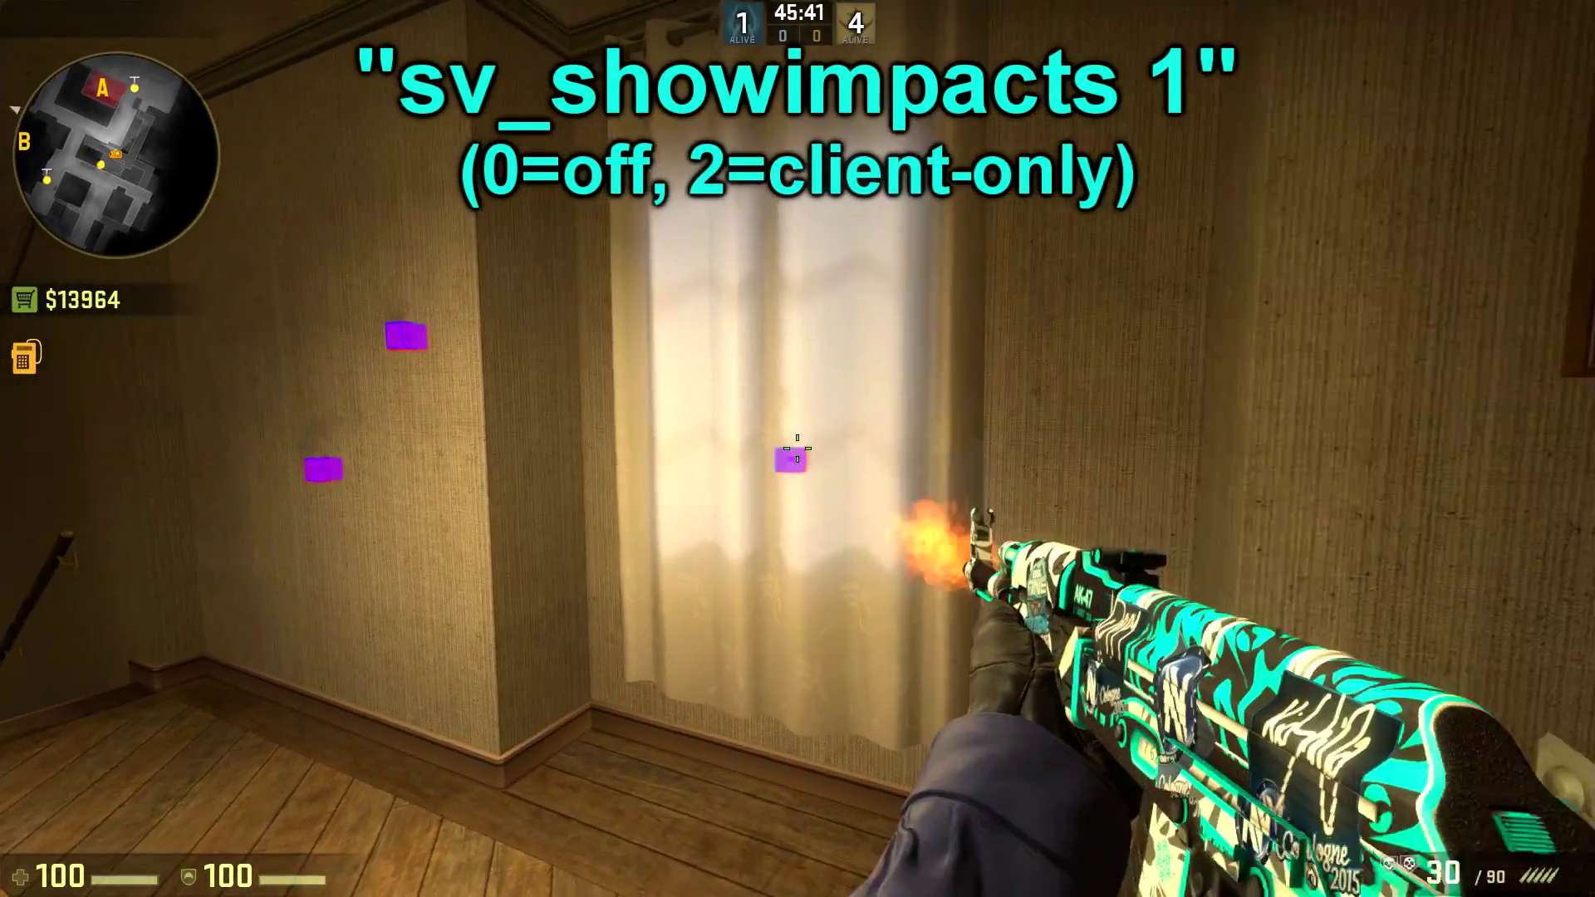
pyautogui.click(797, 449)
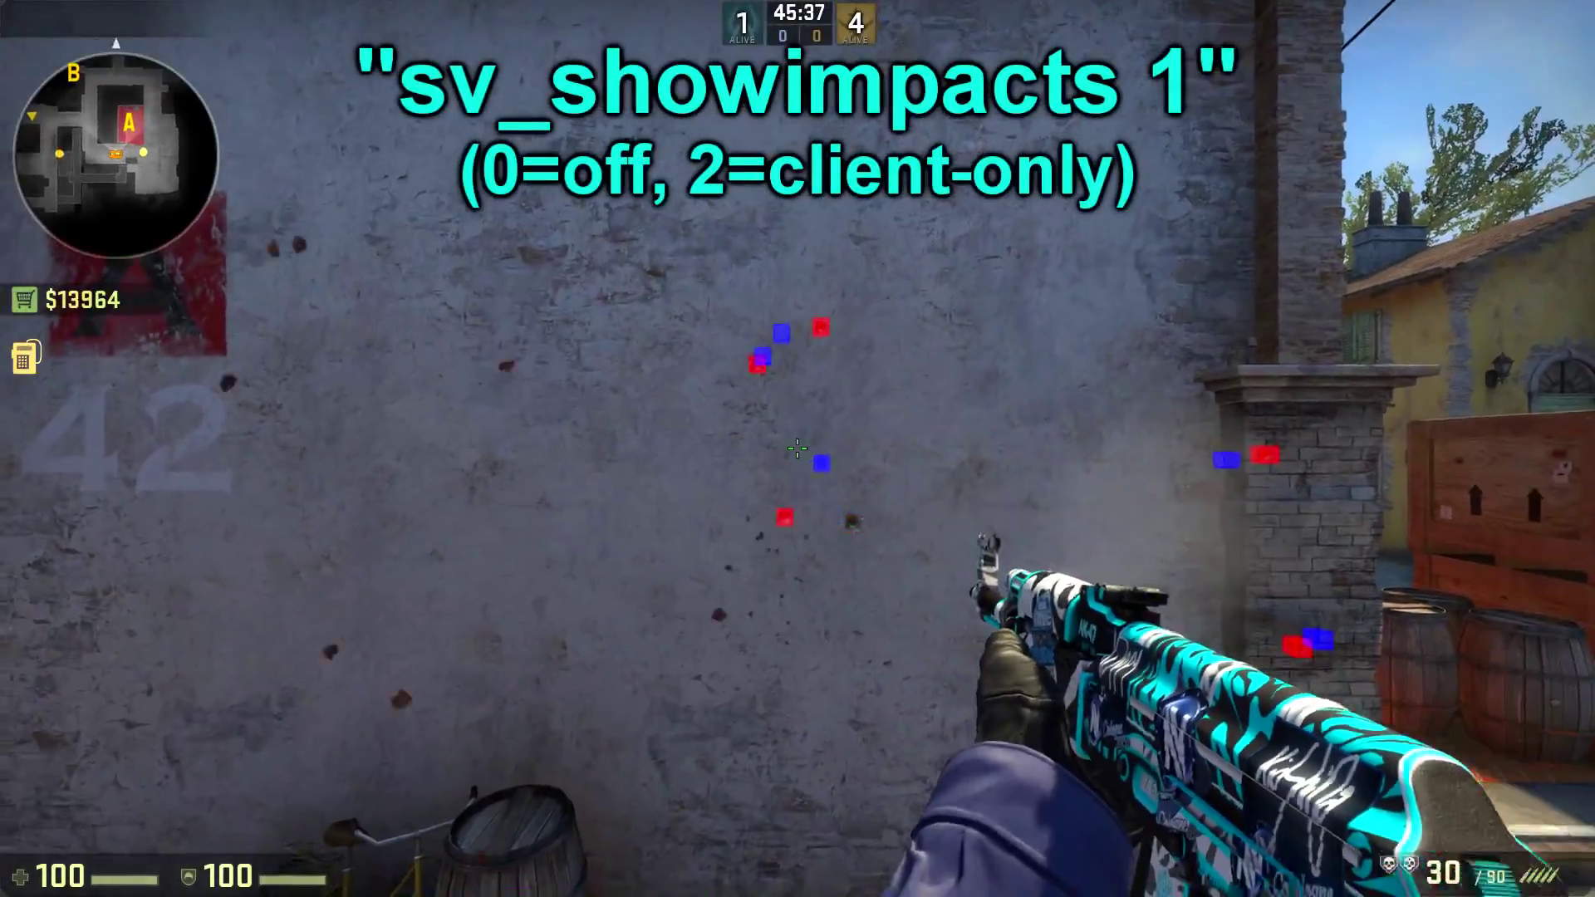
pyautogui.press('w')
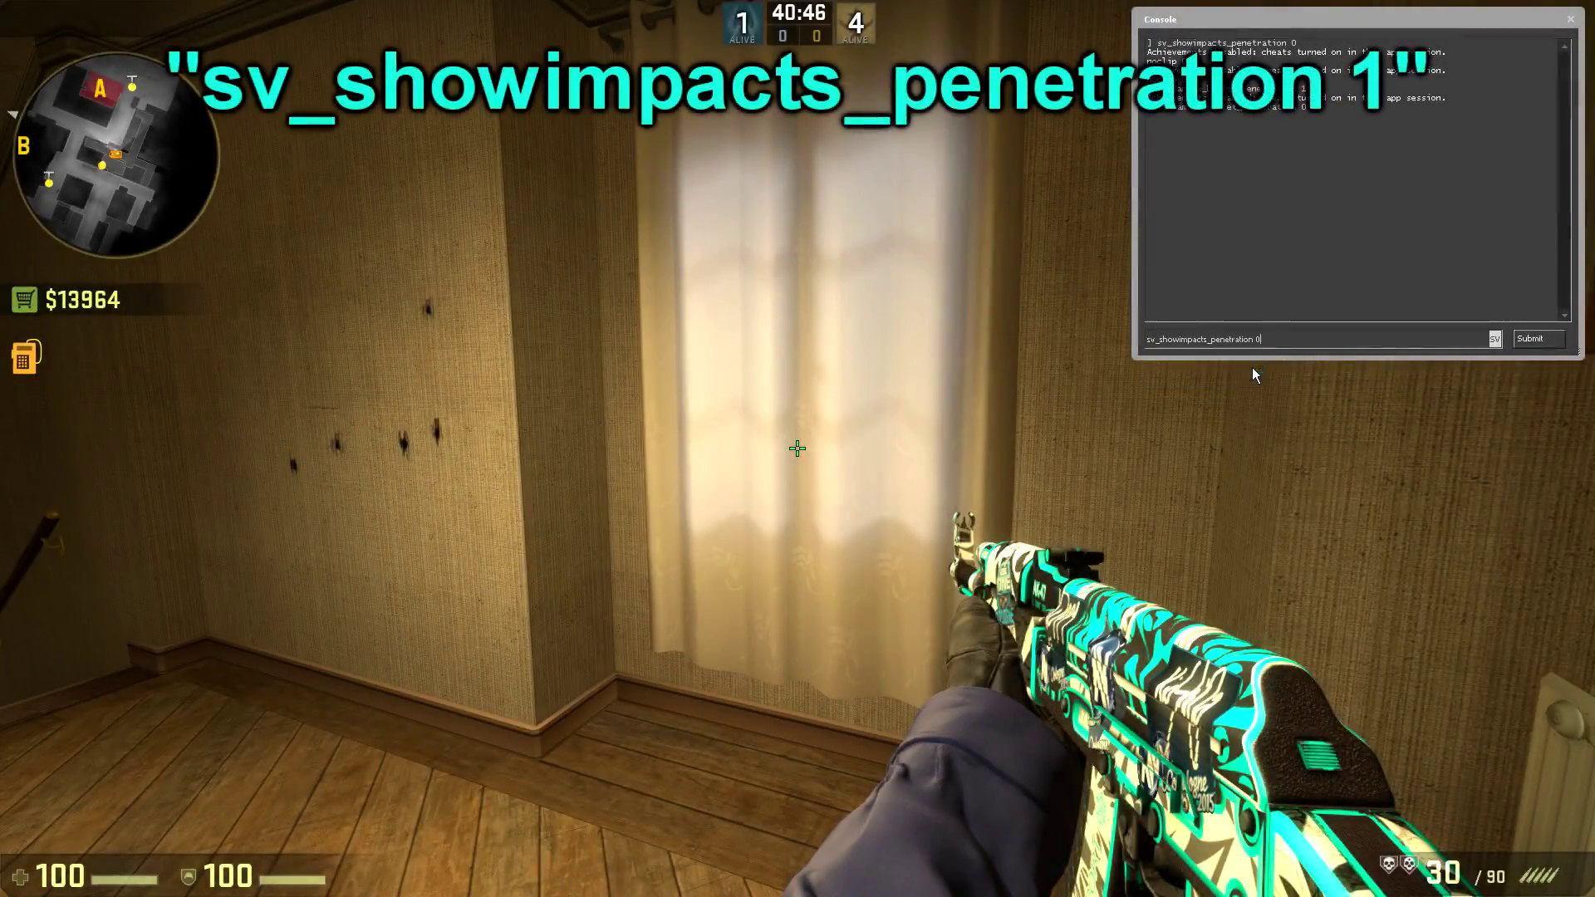
# Enable bullet penetration details with the console command sv_showimpacts_penetration 1
pyautogui.press('BackSpace')
pyautogui.write('1')
pyautogui.press('Return')
pyautogui.press('Escape')
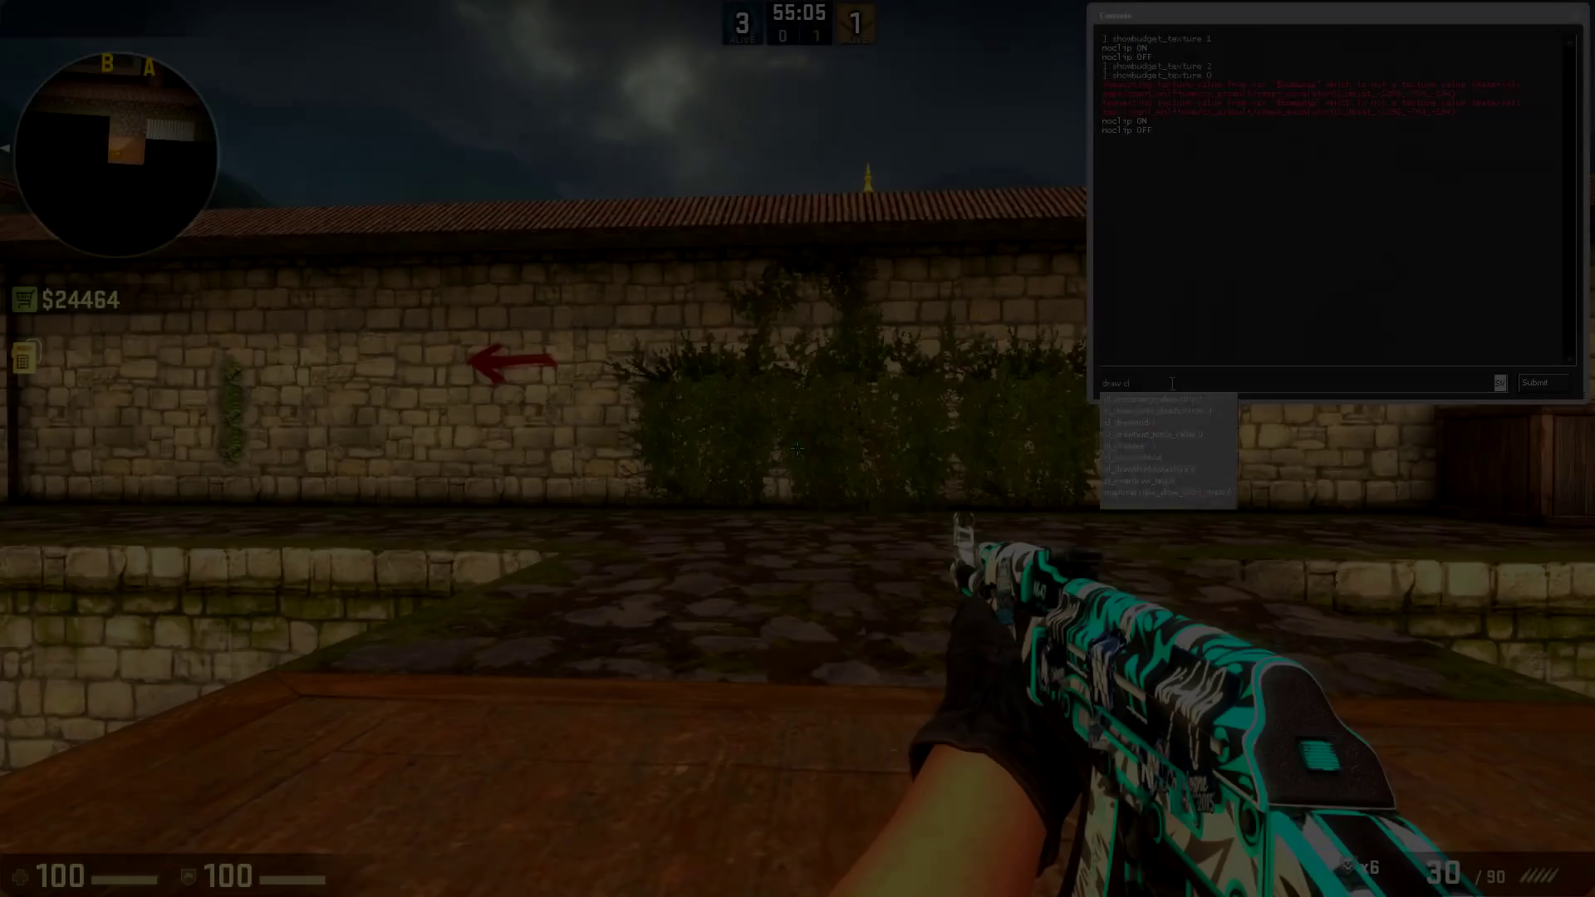
# Render the map's clip brushes as solid surfaces with the console command r_drawclipbrushes 2
pyautogui.write('ip')
pyautogui.press('BackSpace')
pyautogui.press('BackSpace')
pyautogui.write('2')
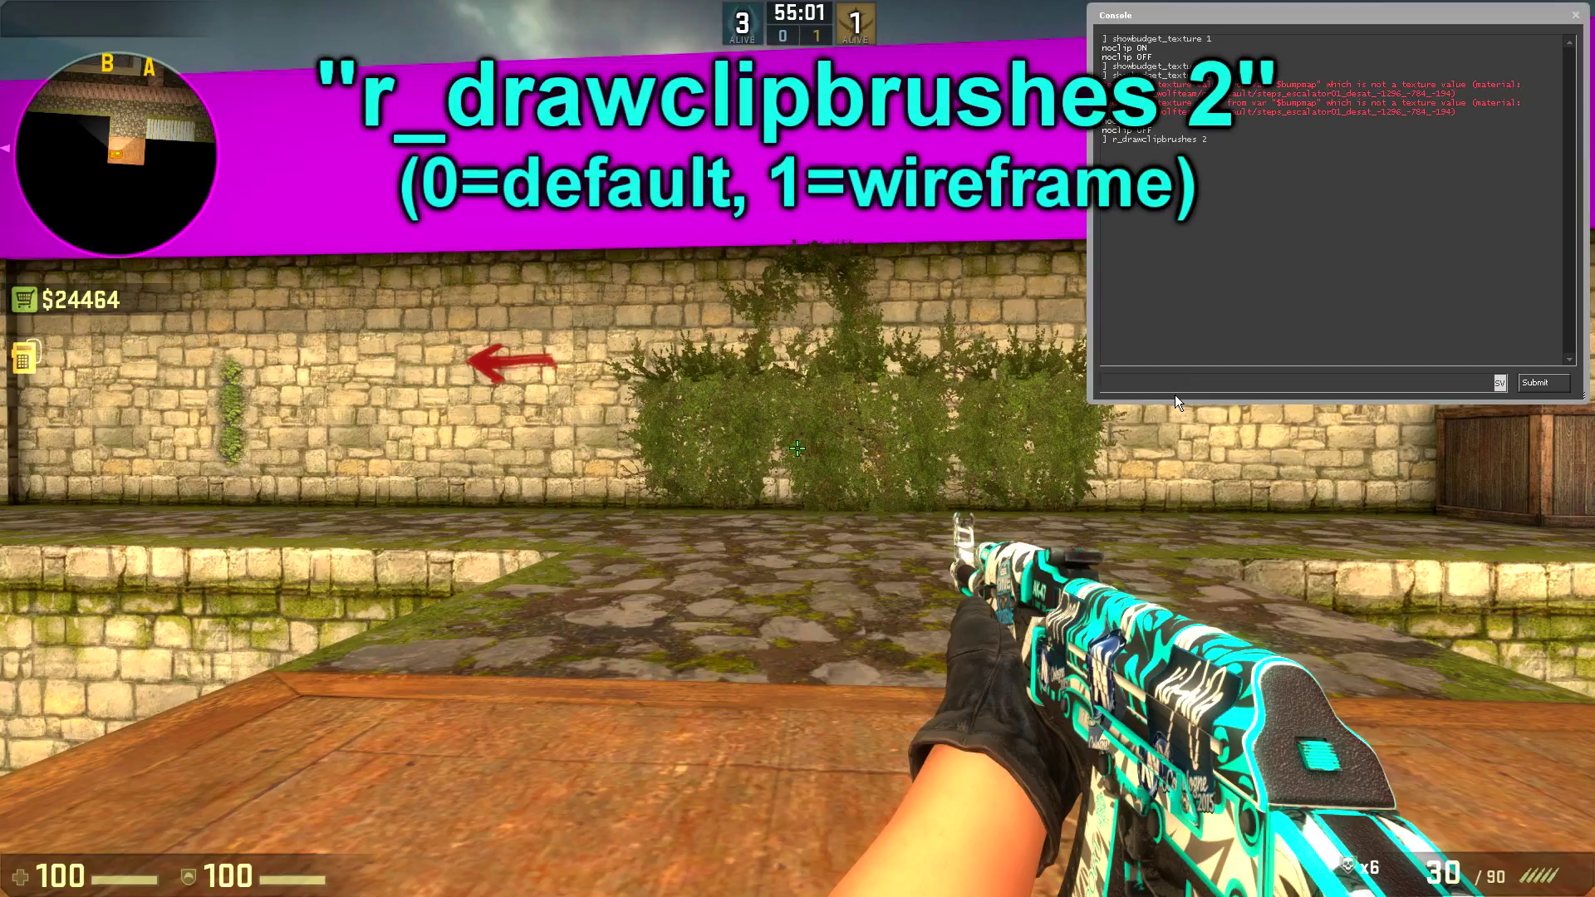
pyautogui.press('`')
# Toggle the clip brush display at the wooden stairs and climb onto the crate to examine the clipping there
pyautogui.press('q')
pyautogui.press('q')
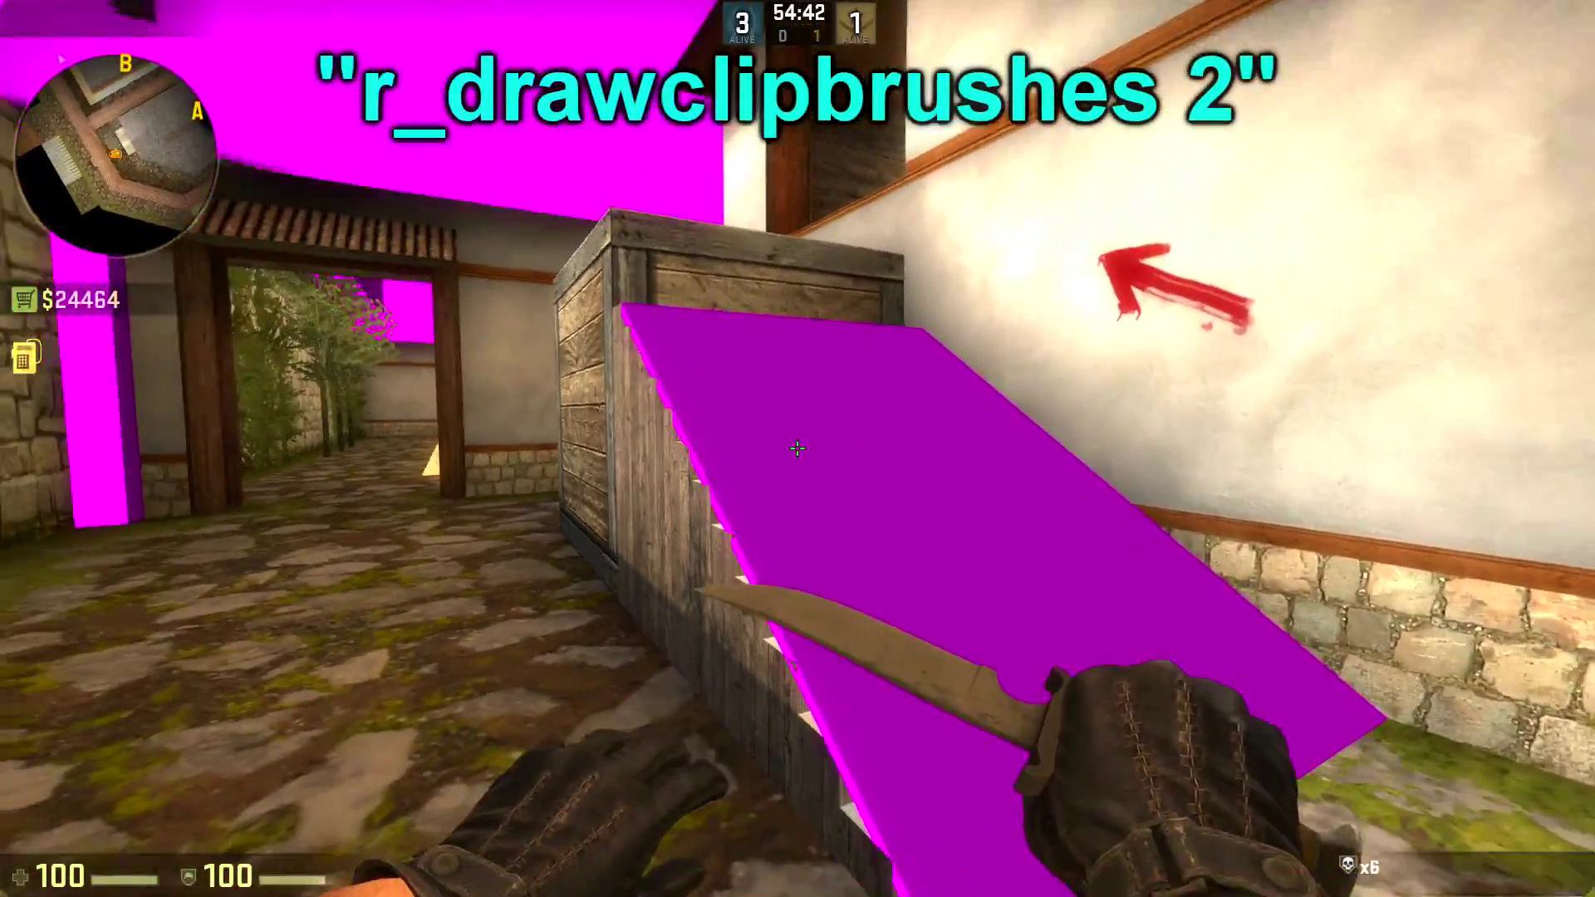
pyautogui.press('k')
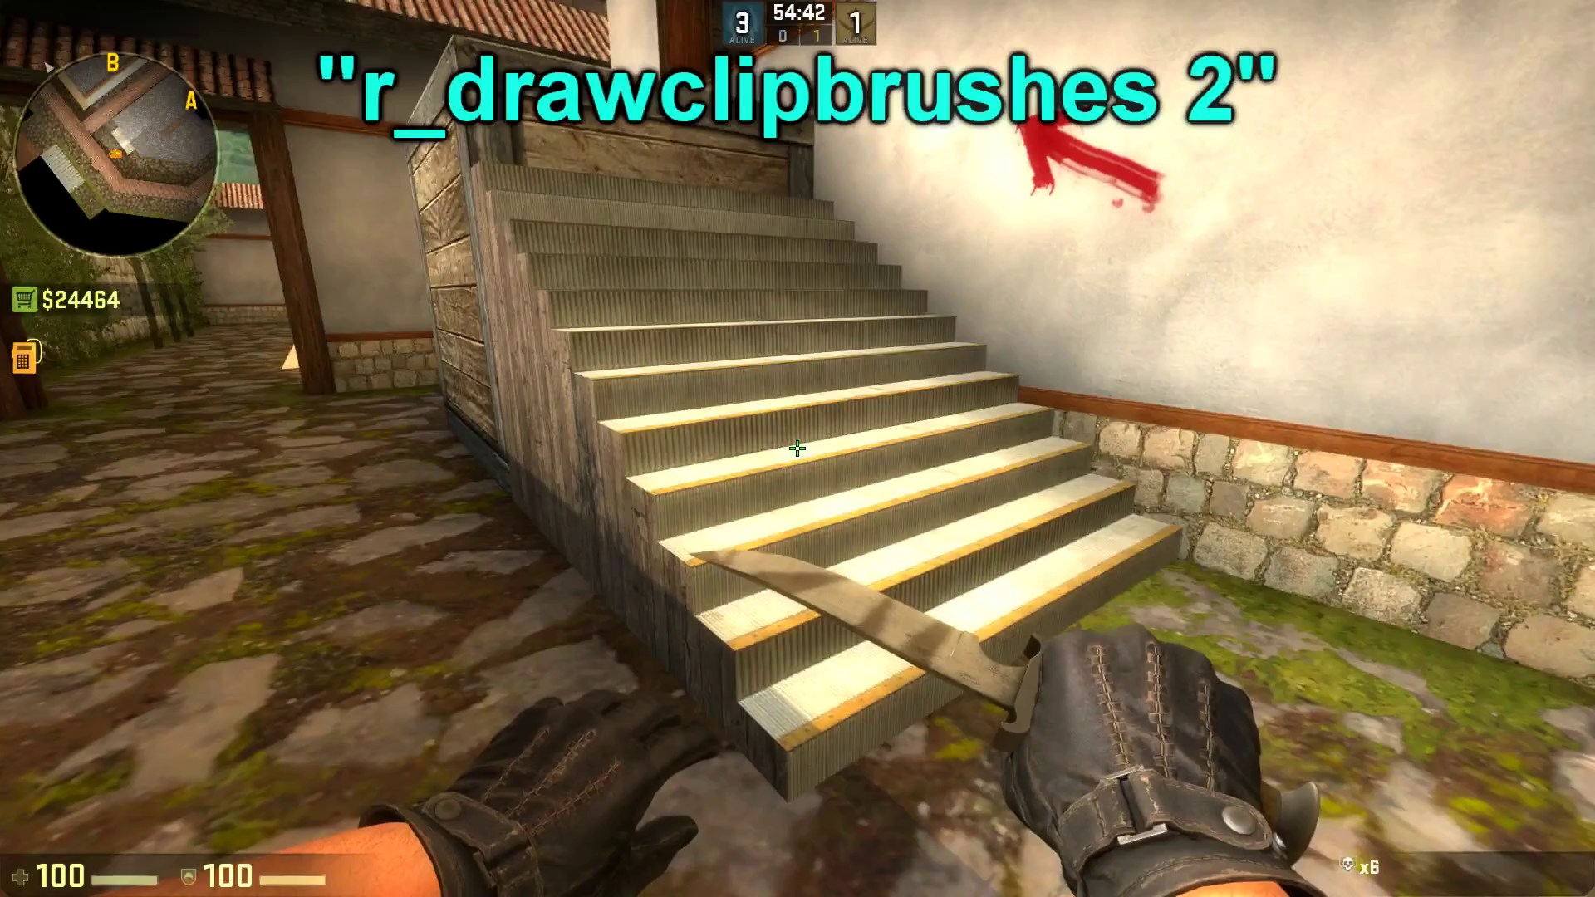
pyautogui.press('k')
pyautogui.press('w')
pyautogui.press('space')
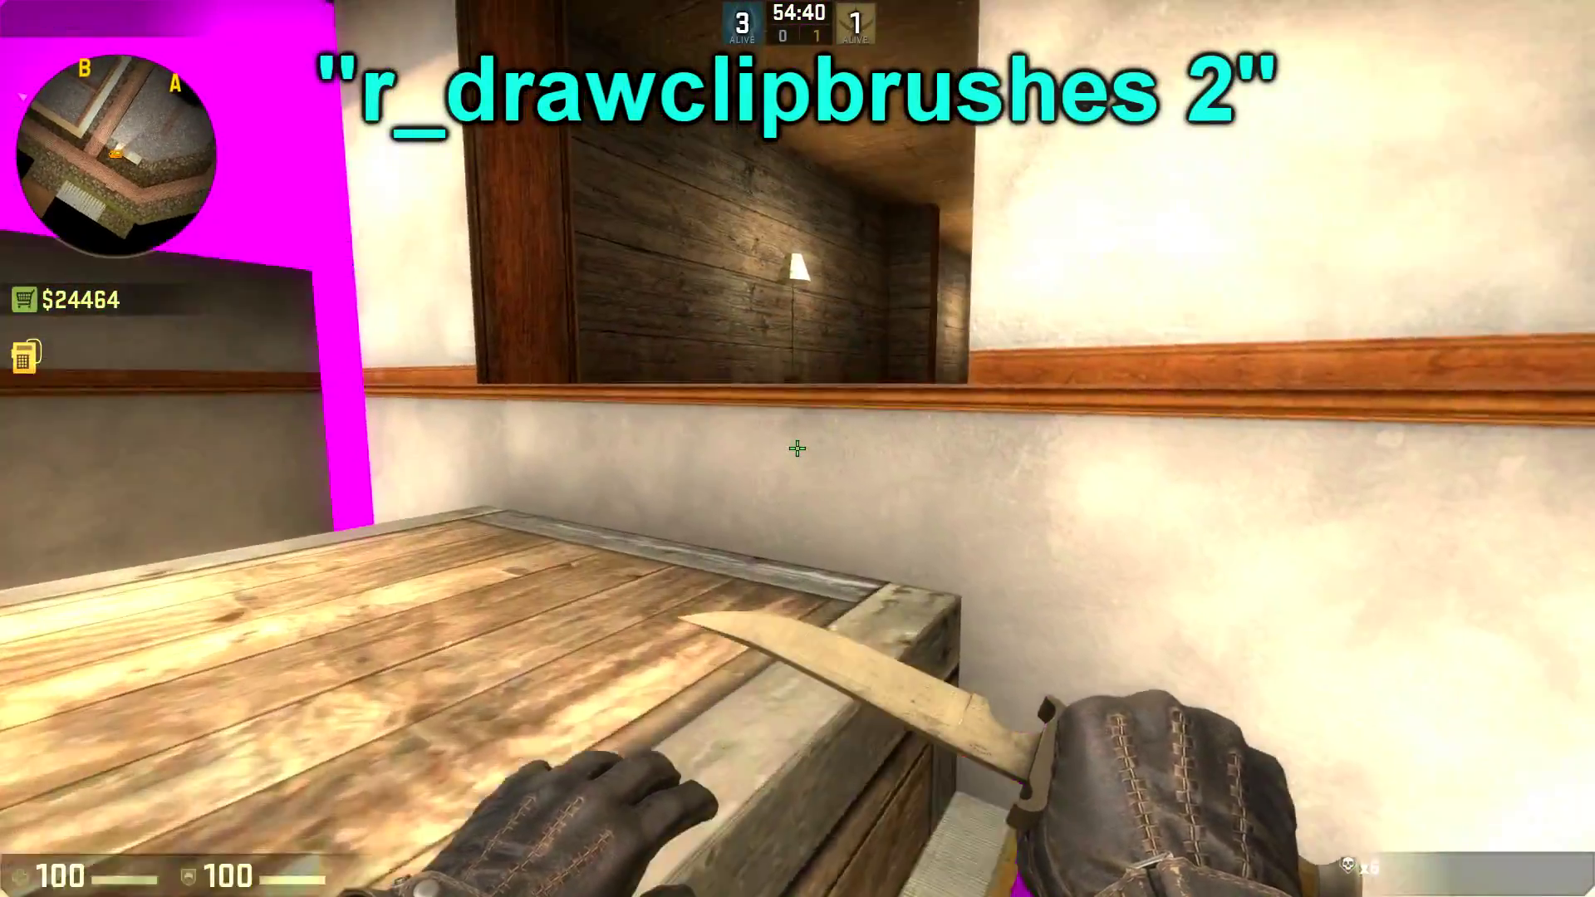
pyautogui.press('k')
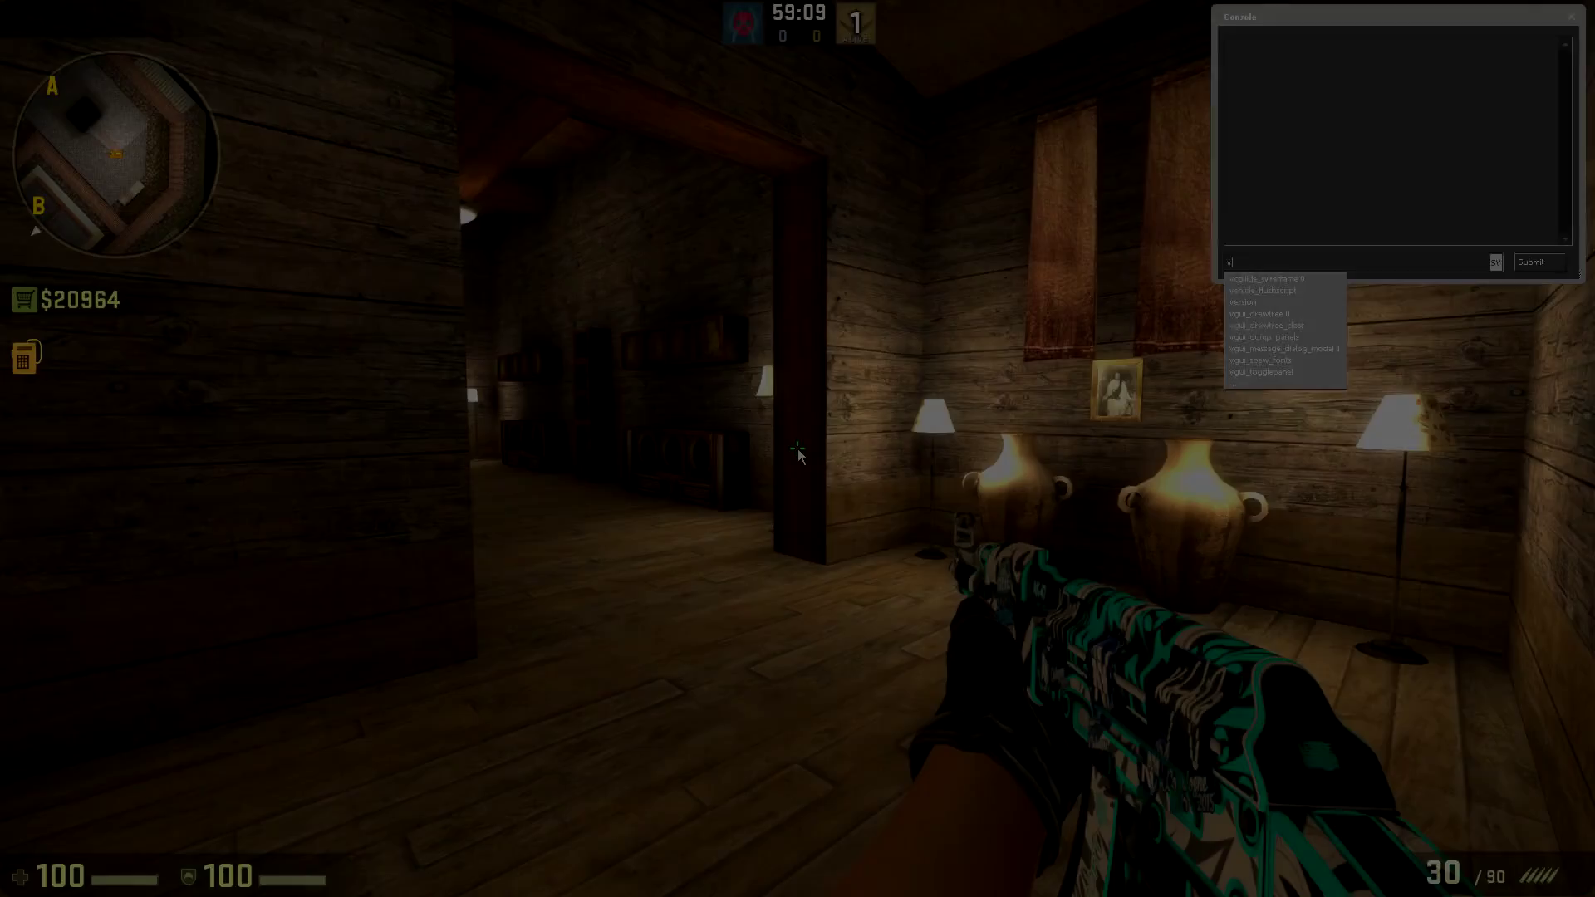
# Turn on collision model wireframes with the console command vcollide_wireframe 1
pyautogui.write('collide_wireframe 1')
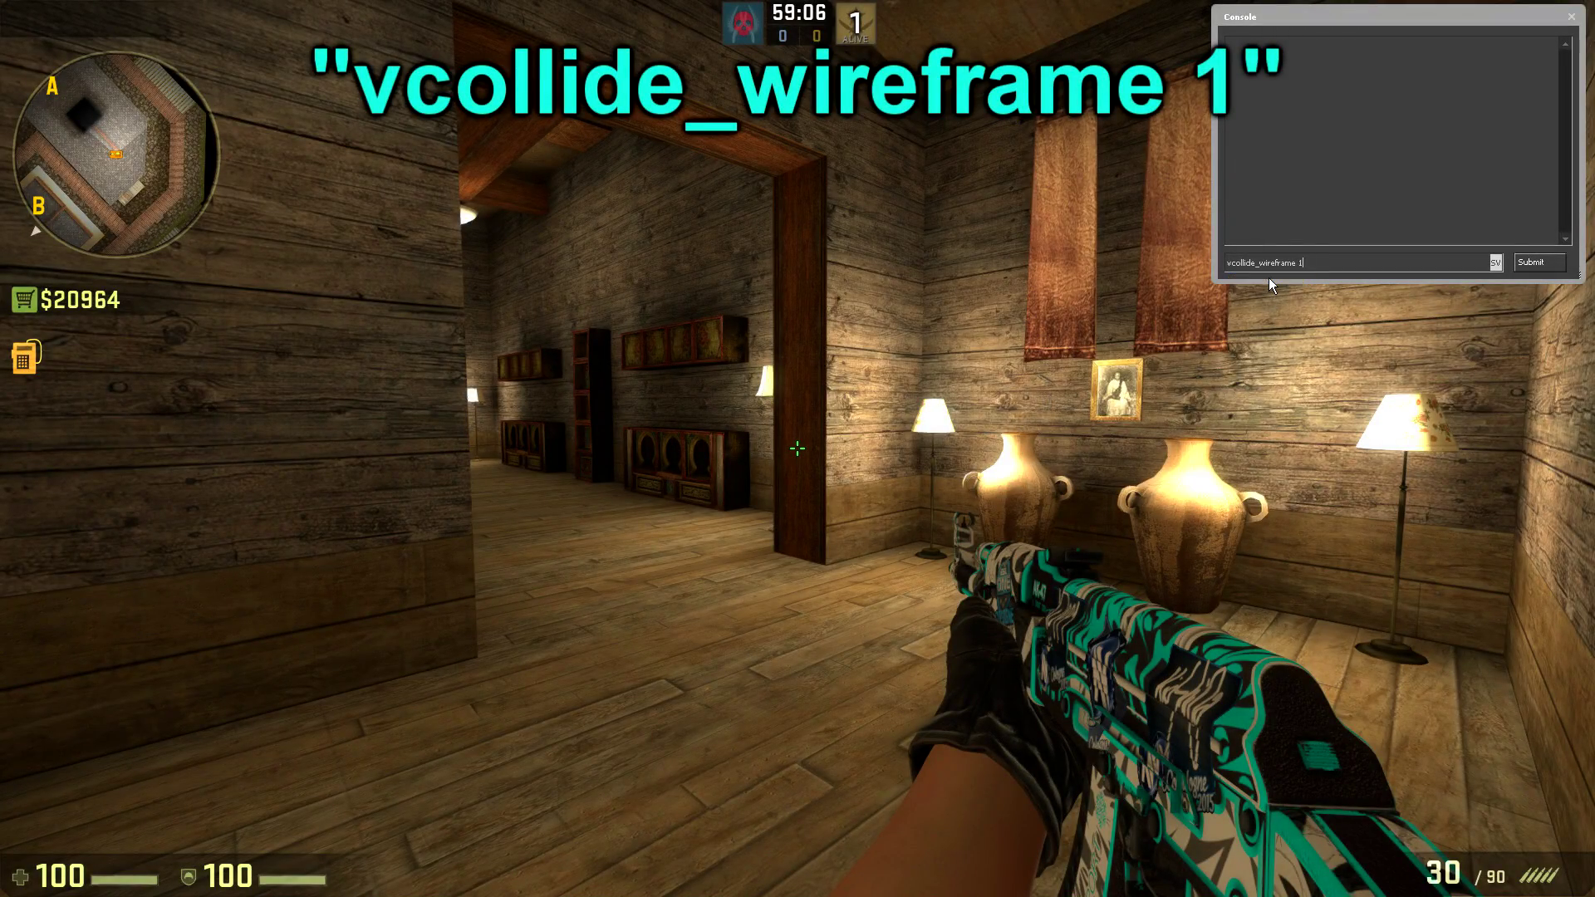
pyautogui.press('Return')
pyautogui.press('`')
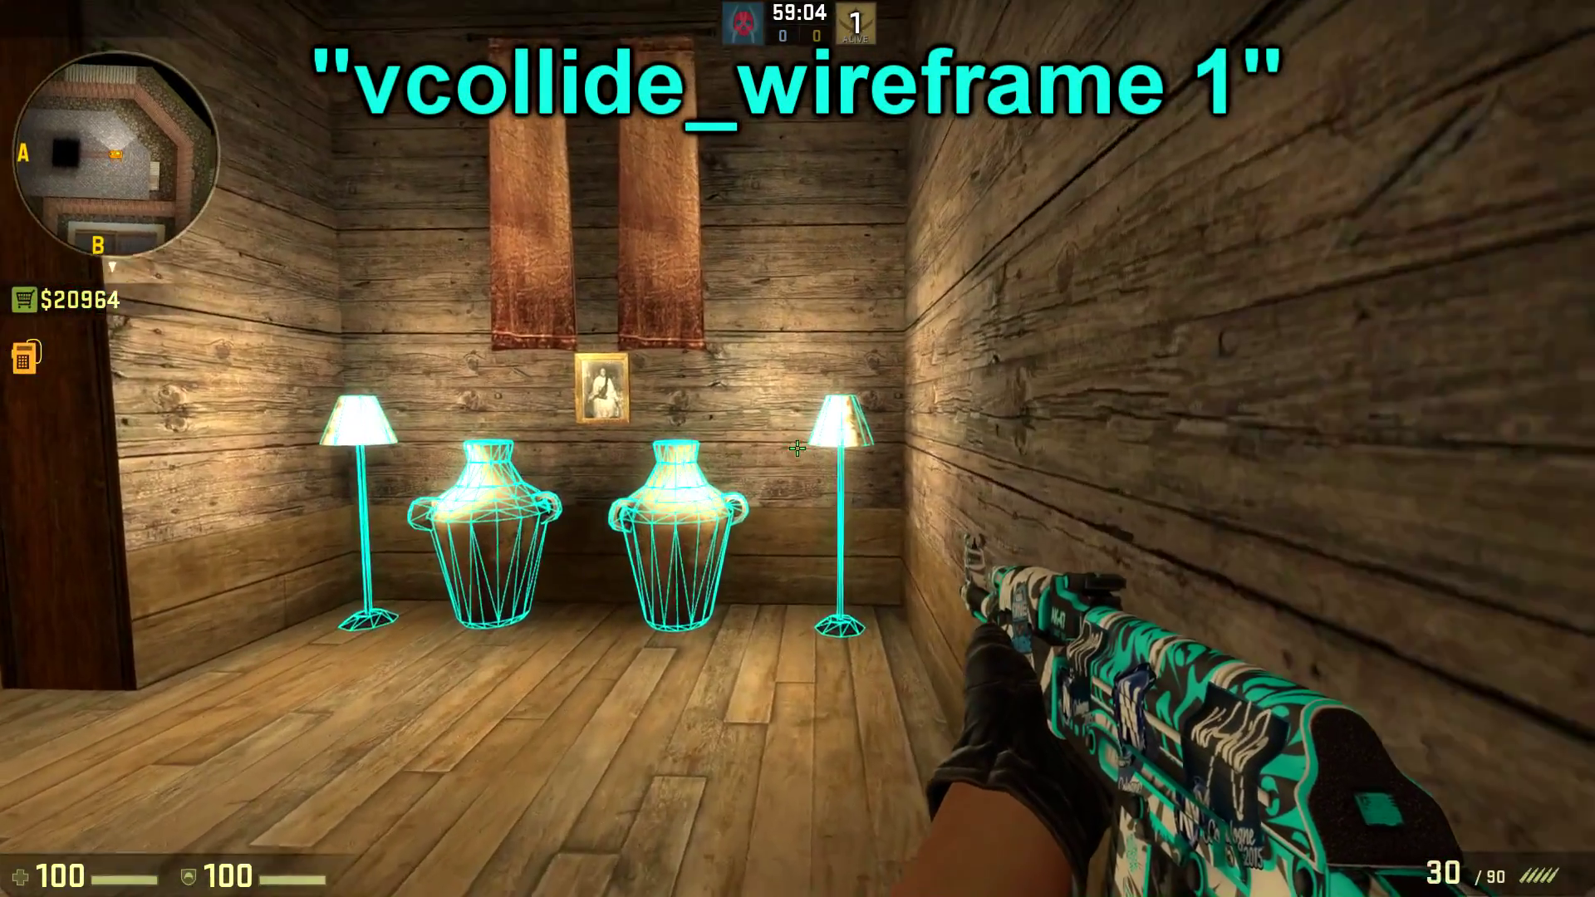
# Move around the vases, lamps, furniture and courtyard tree to examine their collision wireframes
pyautogui.press('3')
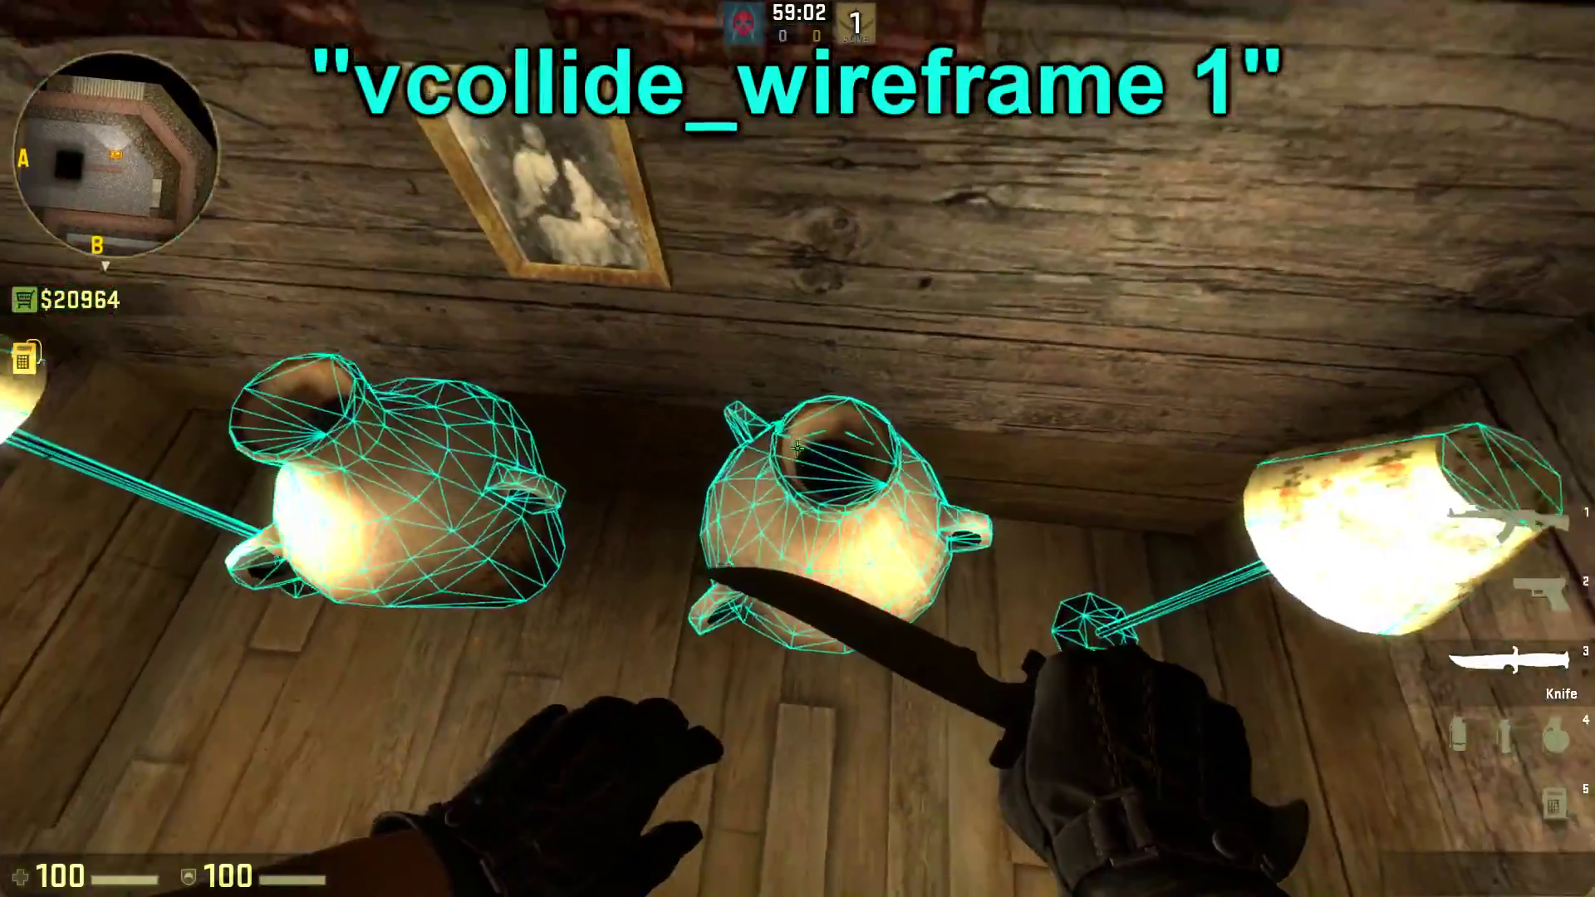
pyautogui.press('w')
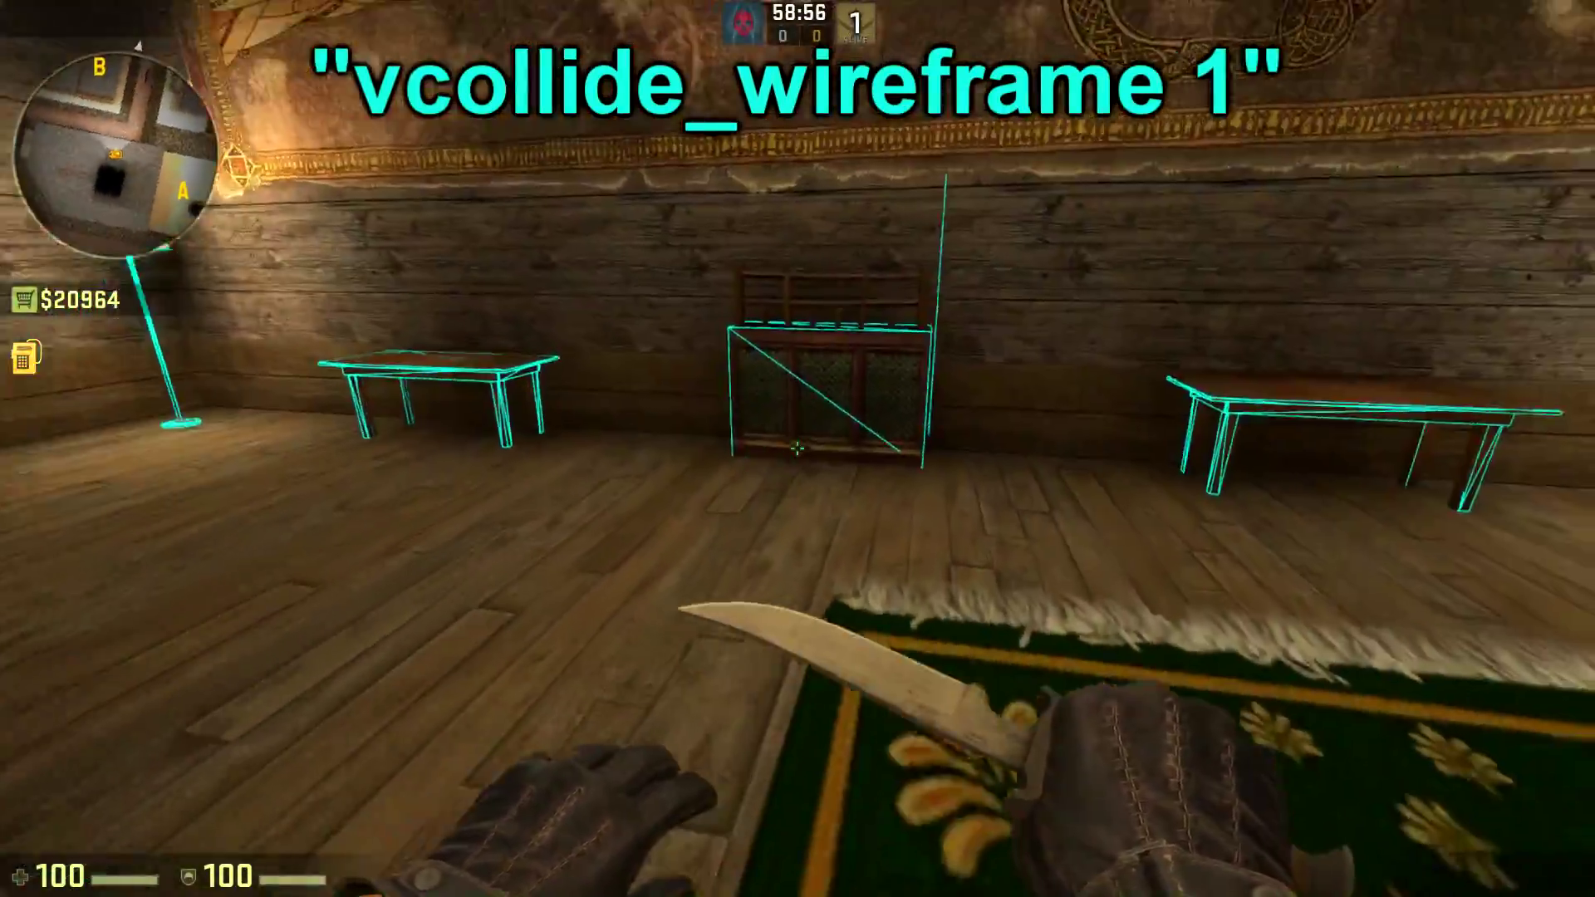
pyautogui.press('w')
pyautogui.press('d')
pyautogui.click(797, 448)
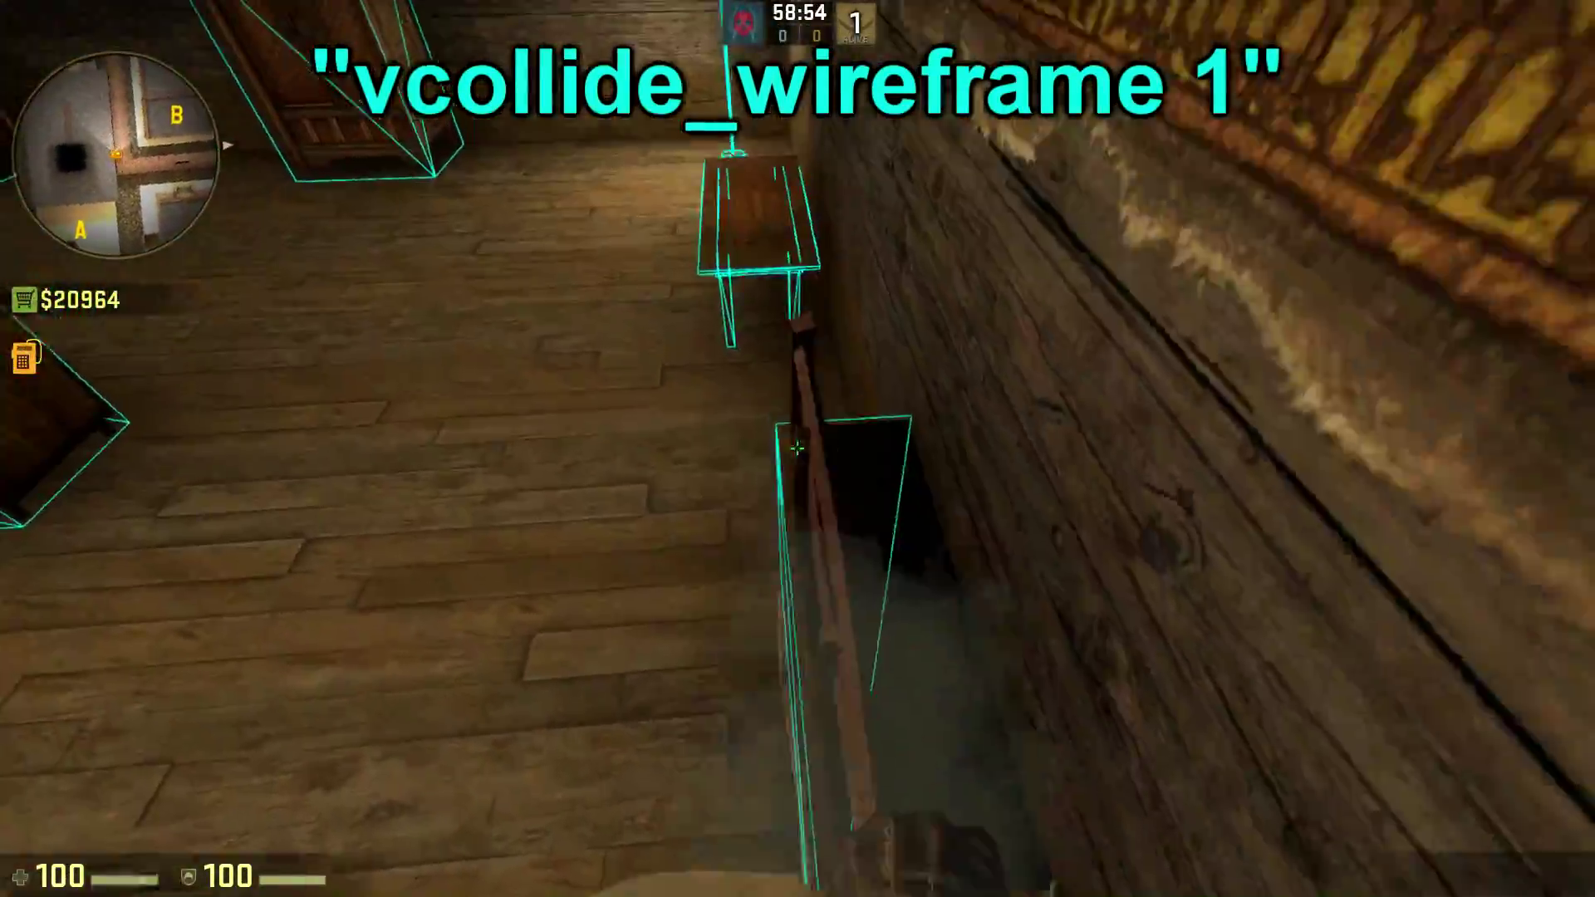
pyautogui.press('w')
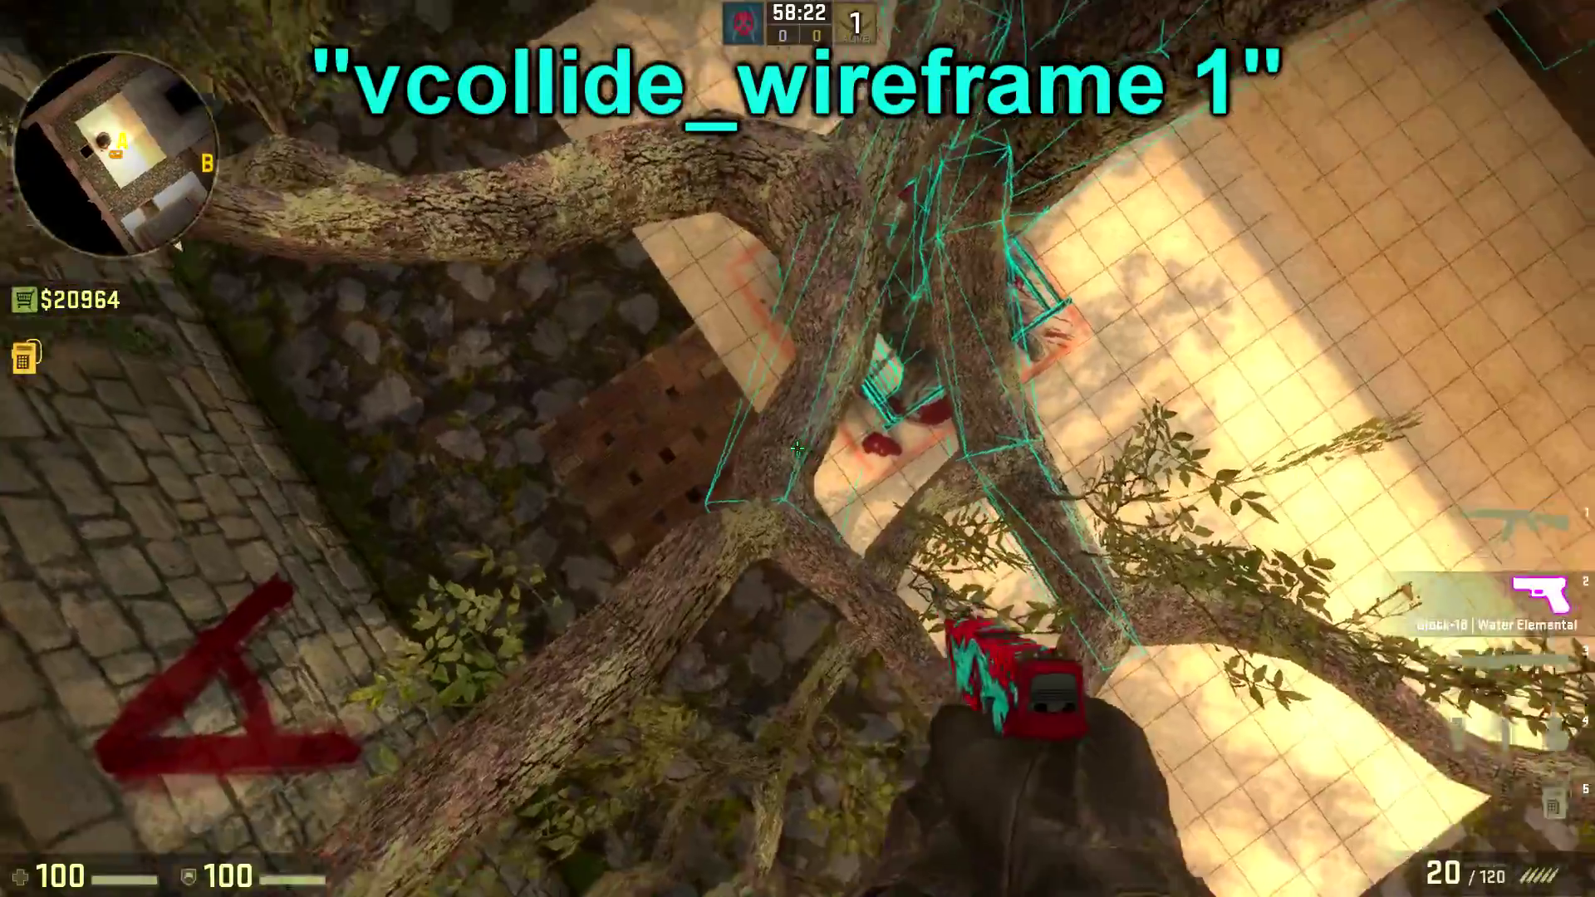
pyautogui.press('w')
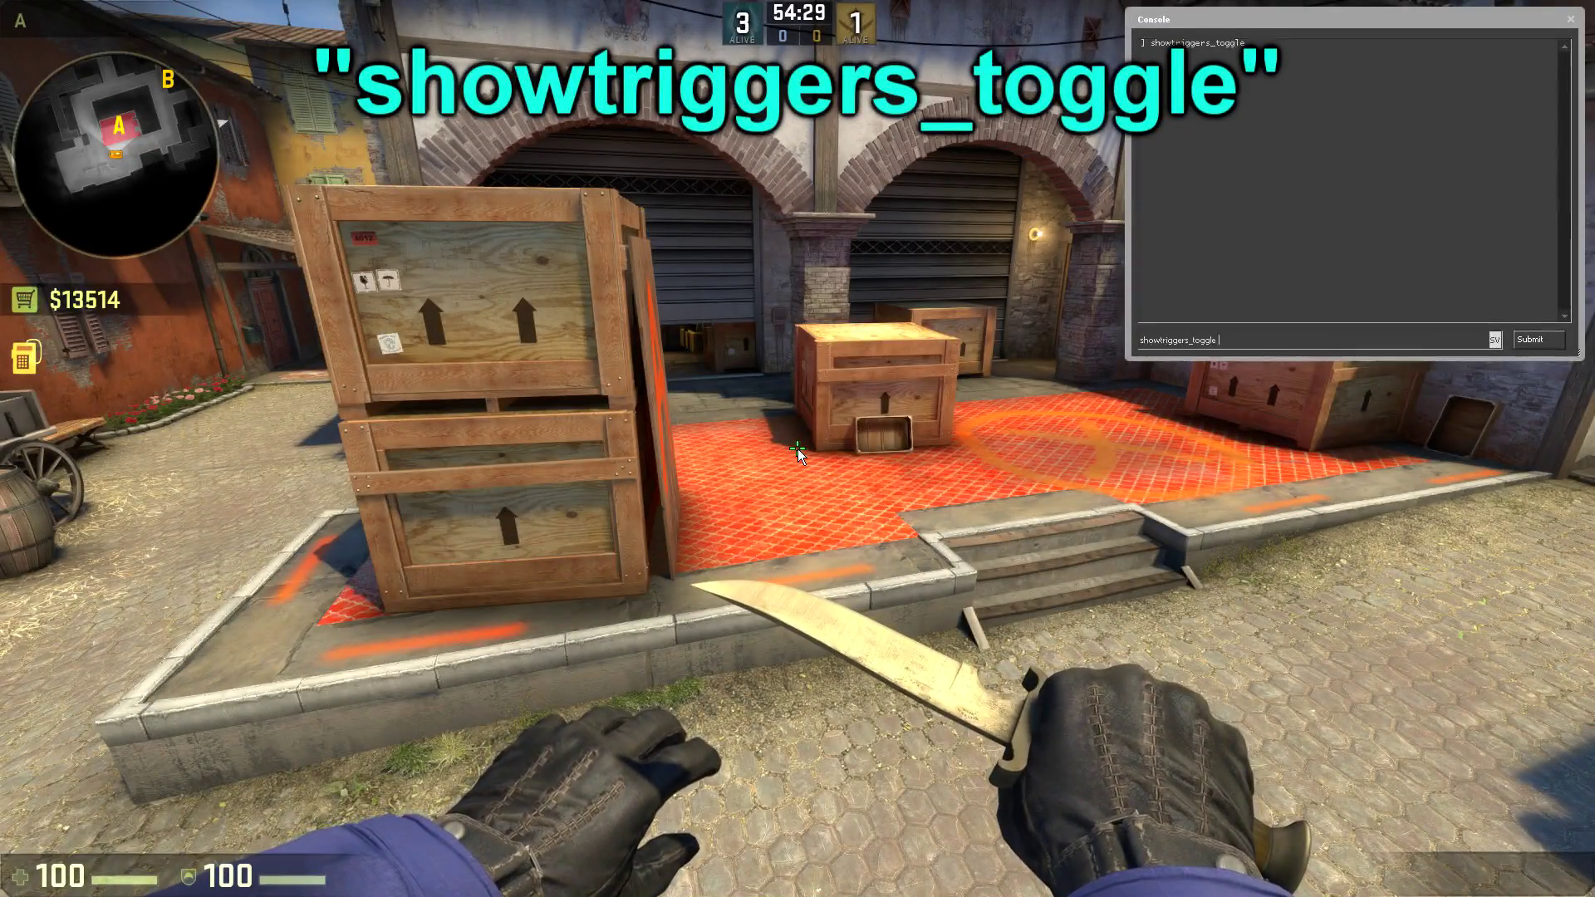
# Toggle the display of trigger volumes at bombsite A with the console command showtriggers_toggle
pyautogui.press('Return')
pyautogui.moveTo(797, 448)
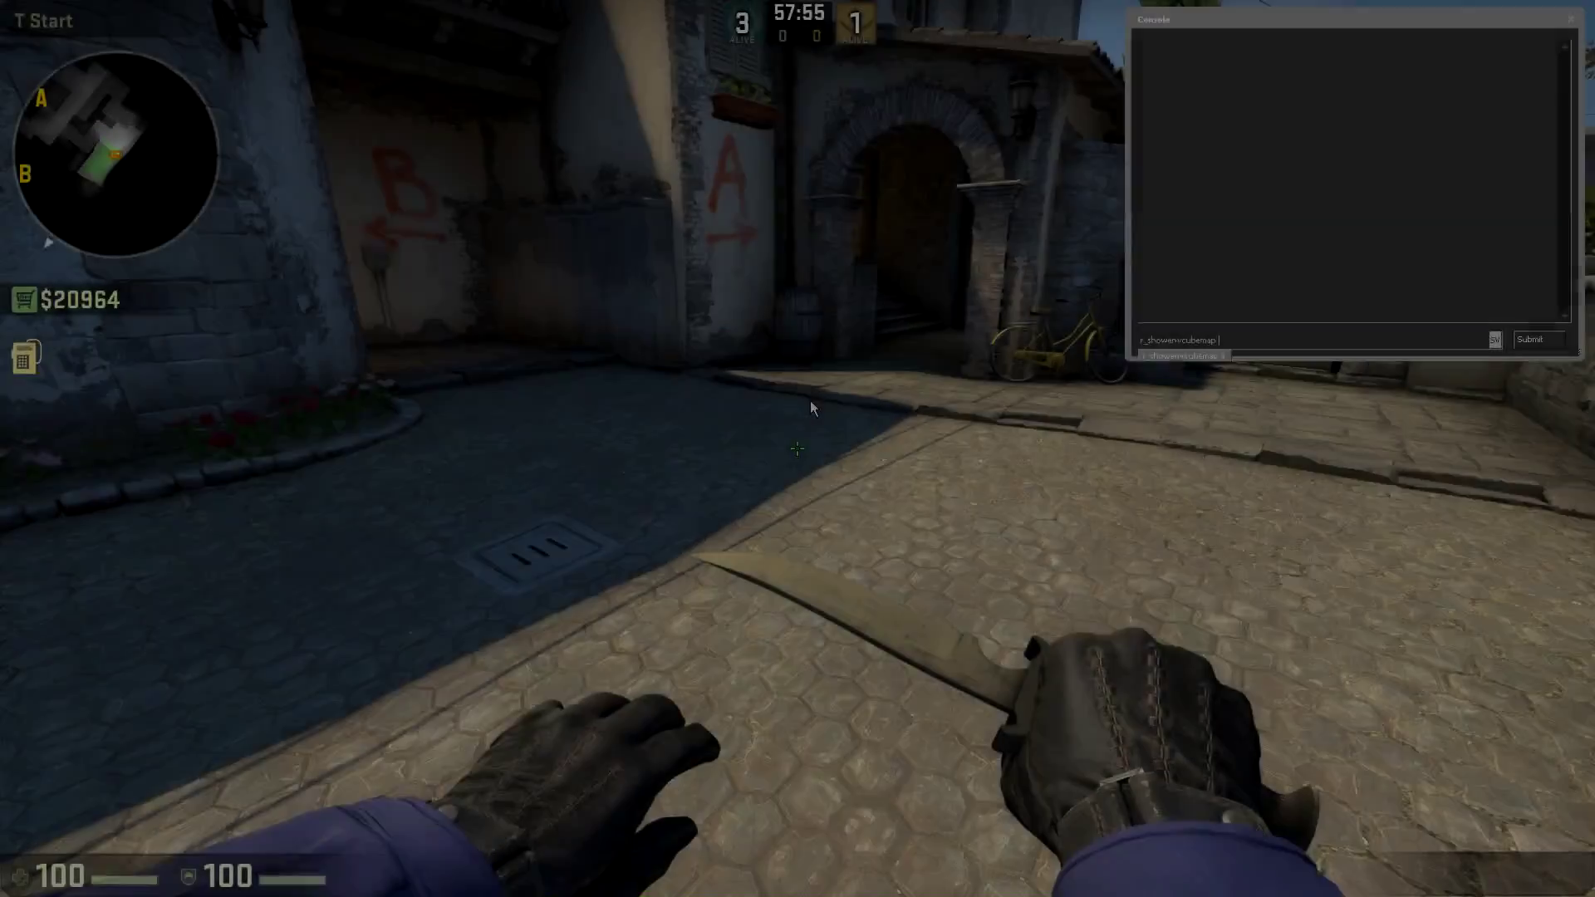
# Turn on environment cubemap reflections with the console command r_showenvcubemap 1
pyautogui.write('1')
pyautogui.press('Return')
pyautogui.press('Escape')
# Equip the AK-47 and walk from T Start to Lower Mid to examine the cubemap reflections on the weapon
pyautogui.press('1')
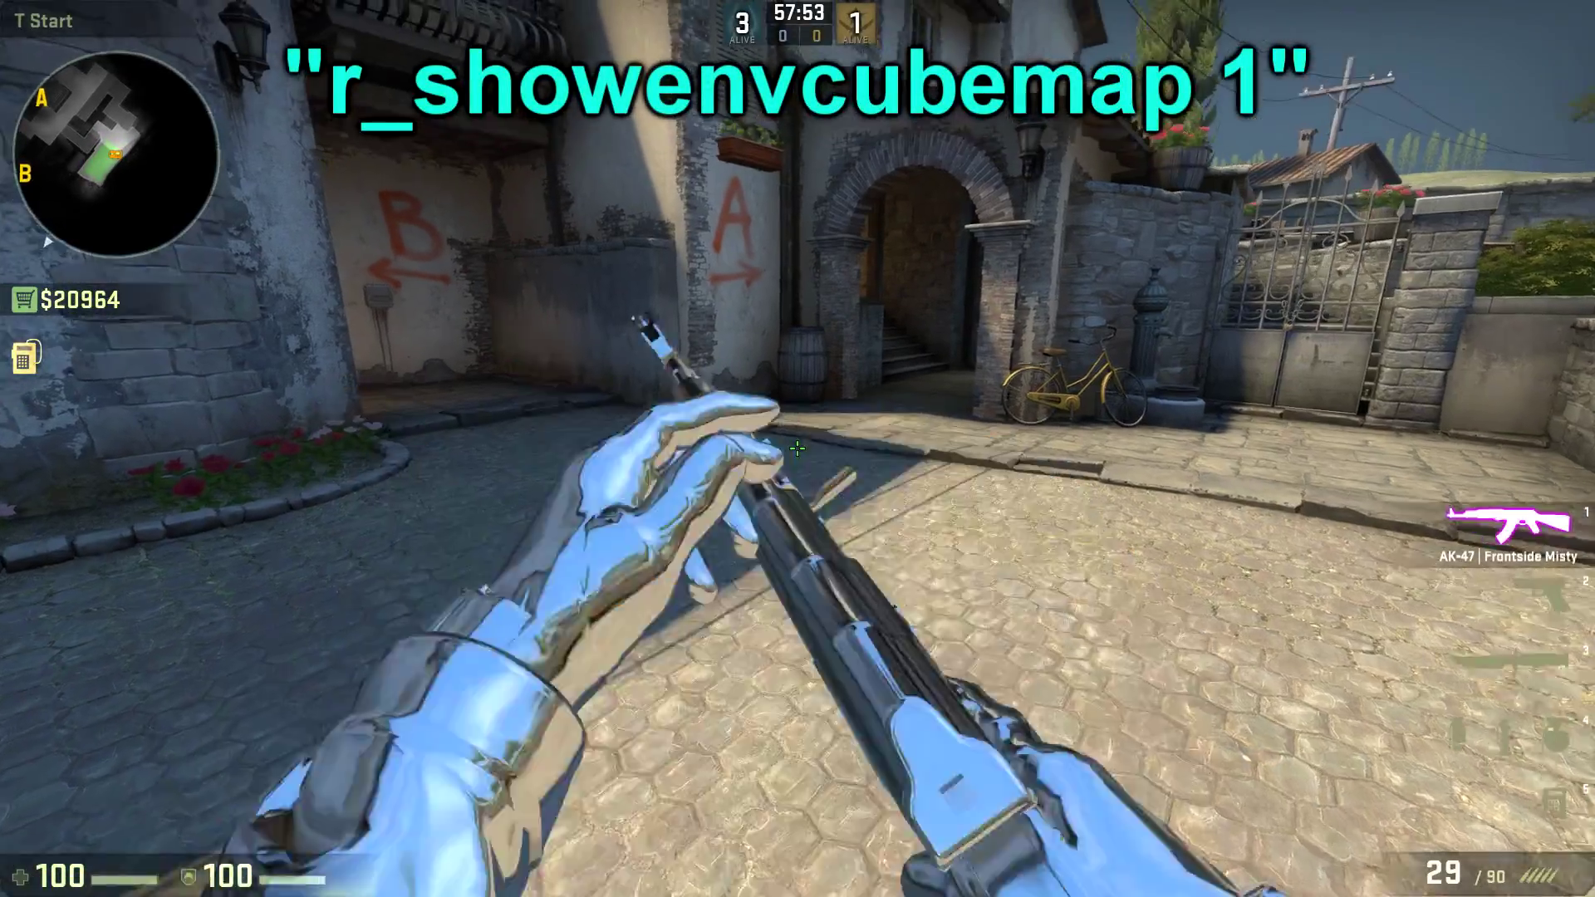
pyautogui.press('w')
pyautogui.press('w')
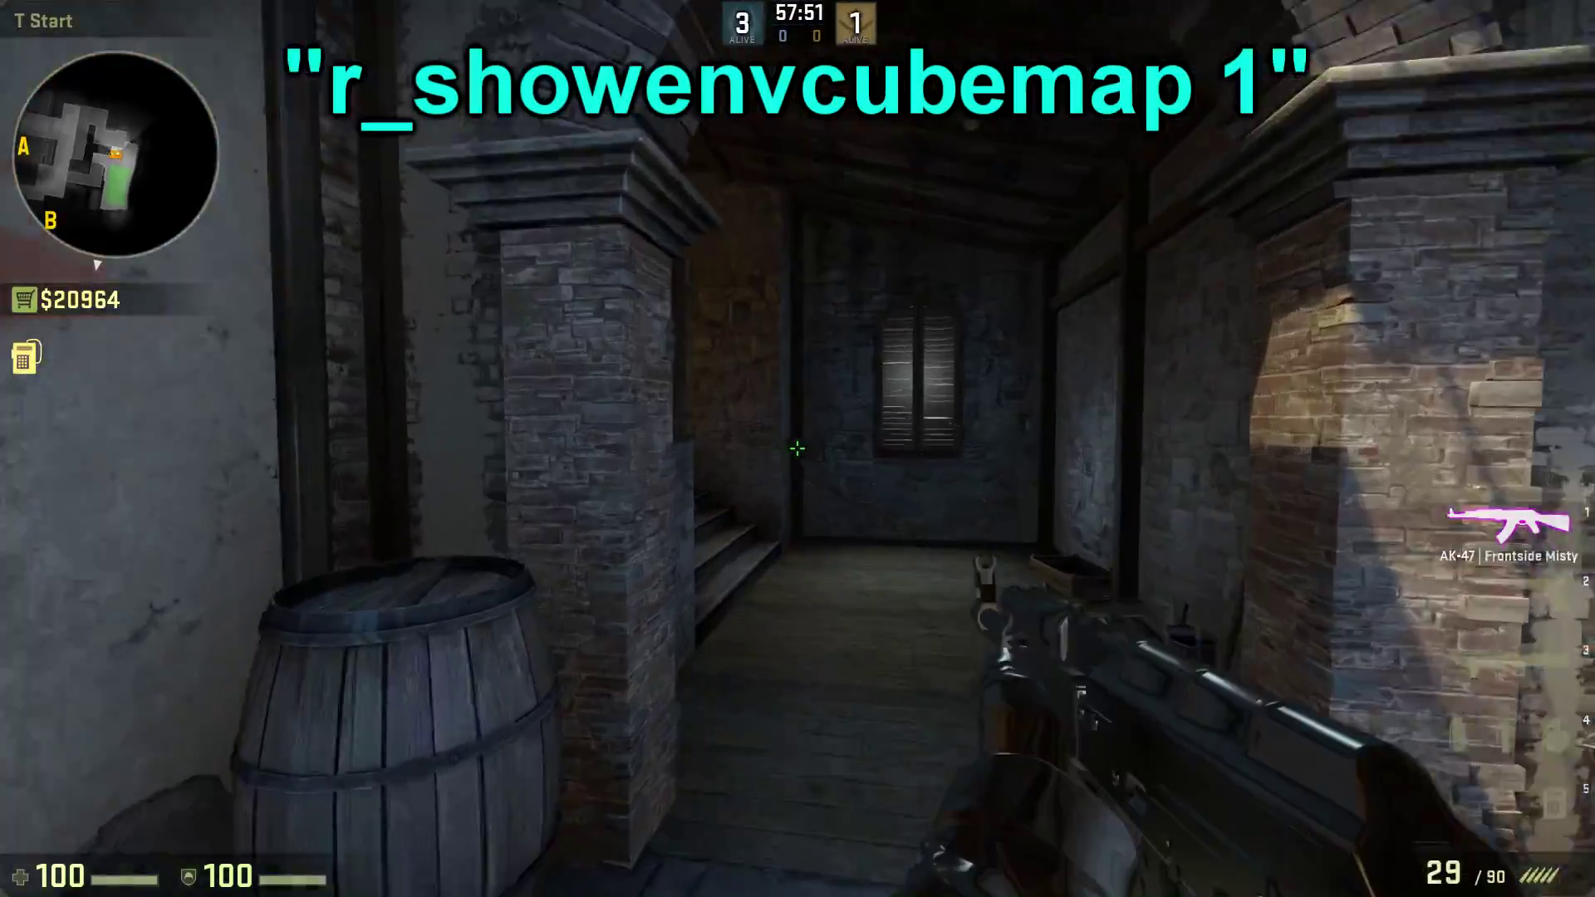
pyautogui.press('w')
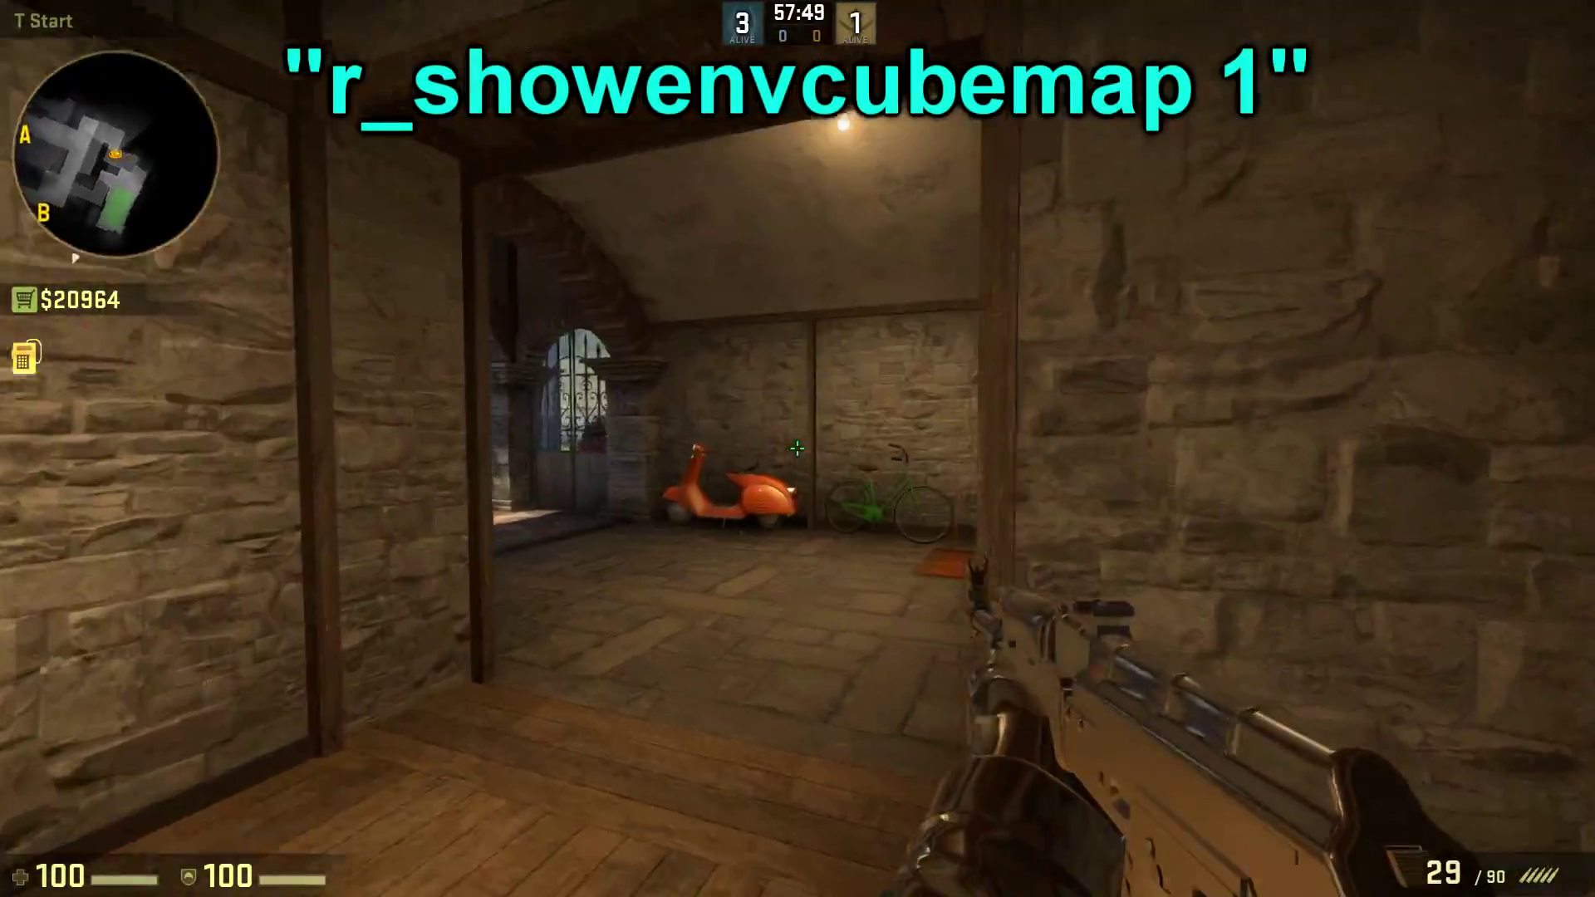
pyautogui.press('w')
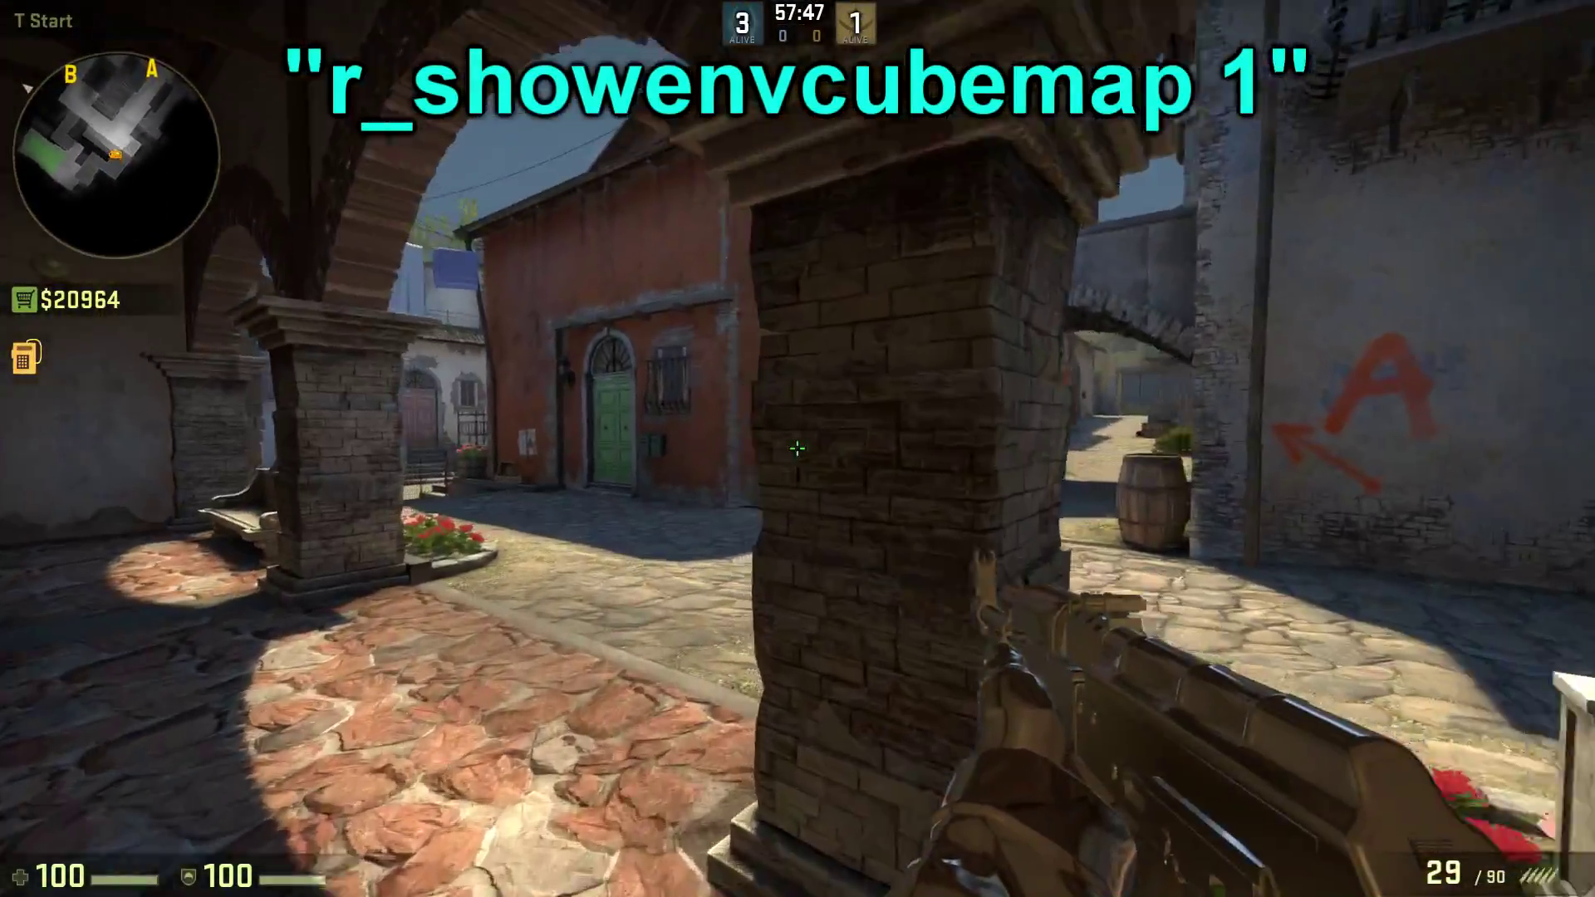
pyautogui.press('w')
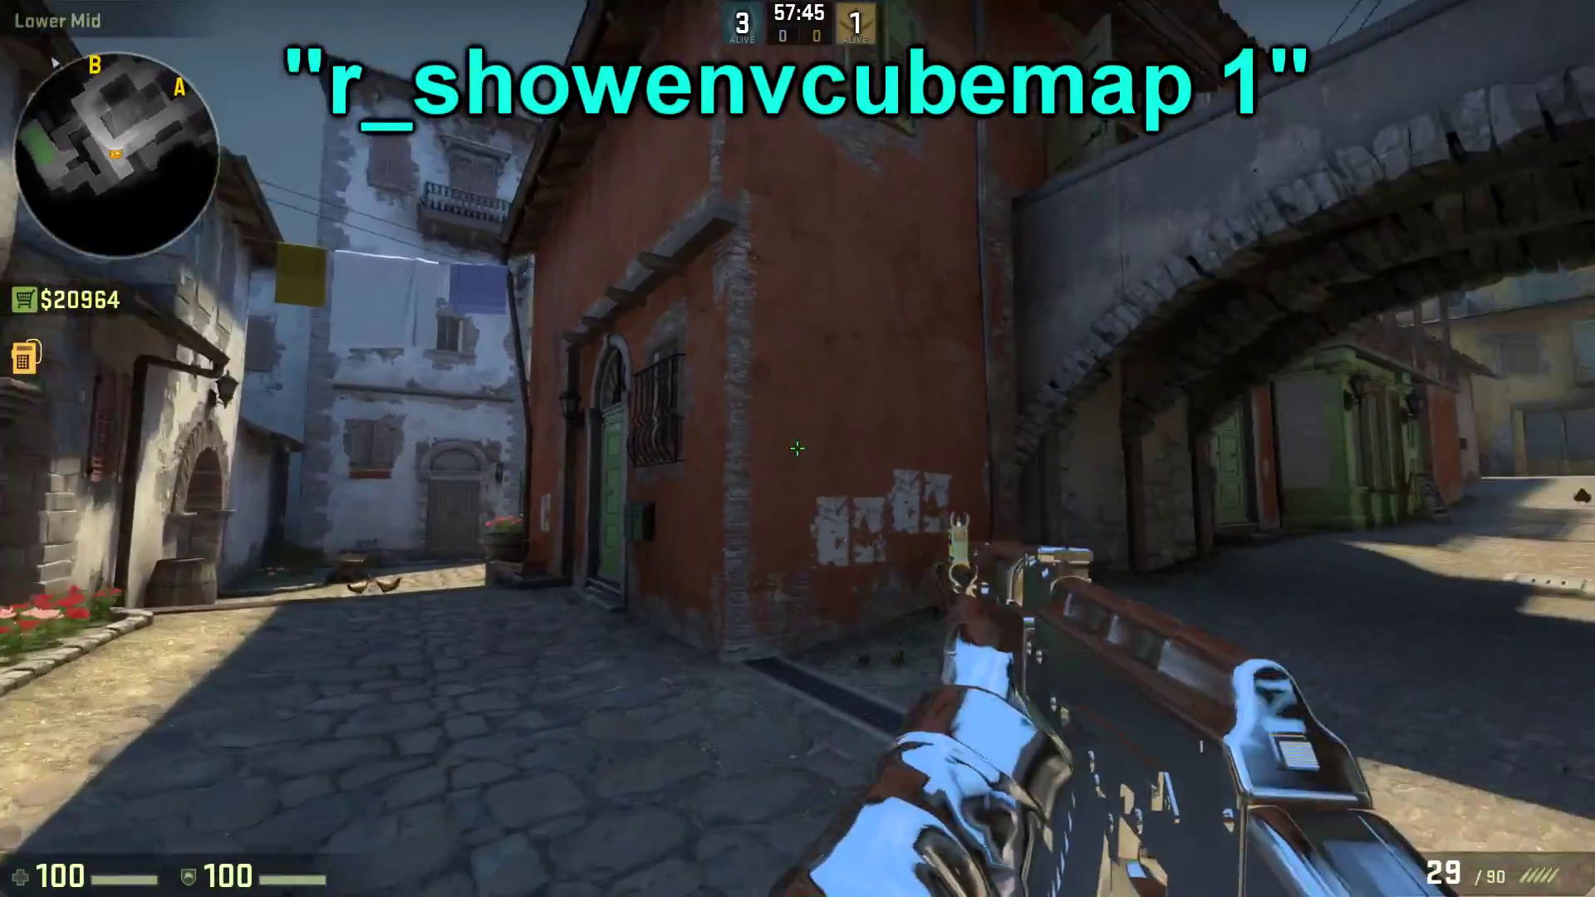
# Walk on through Lower Mid to examine the cubemap reflections on the weapon and gloves
pyautogui.press('w')
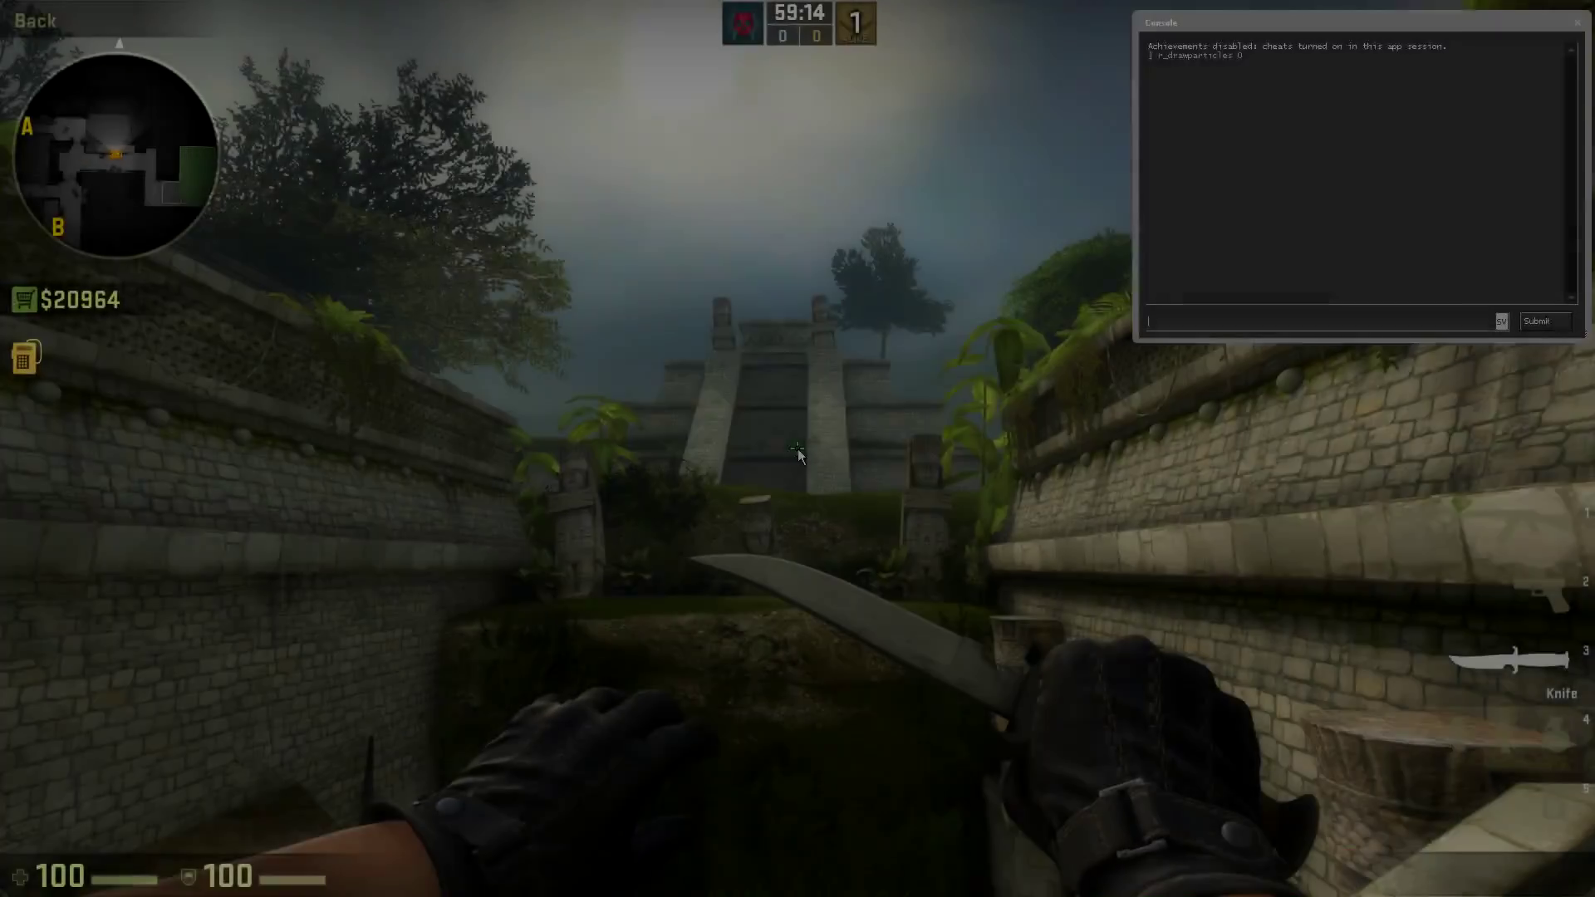
# Recall the previous r_drawparticles command in the console
pyautogui.press('Up')
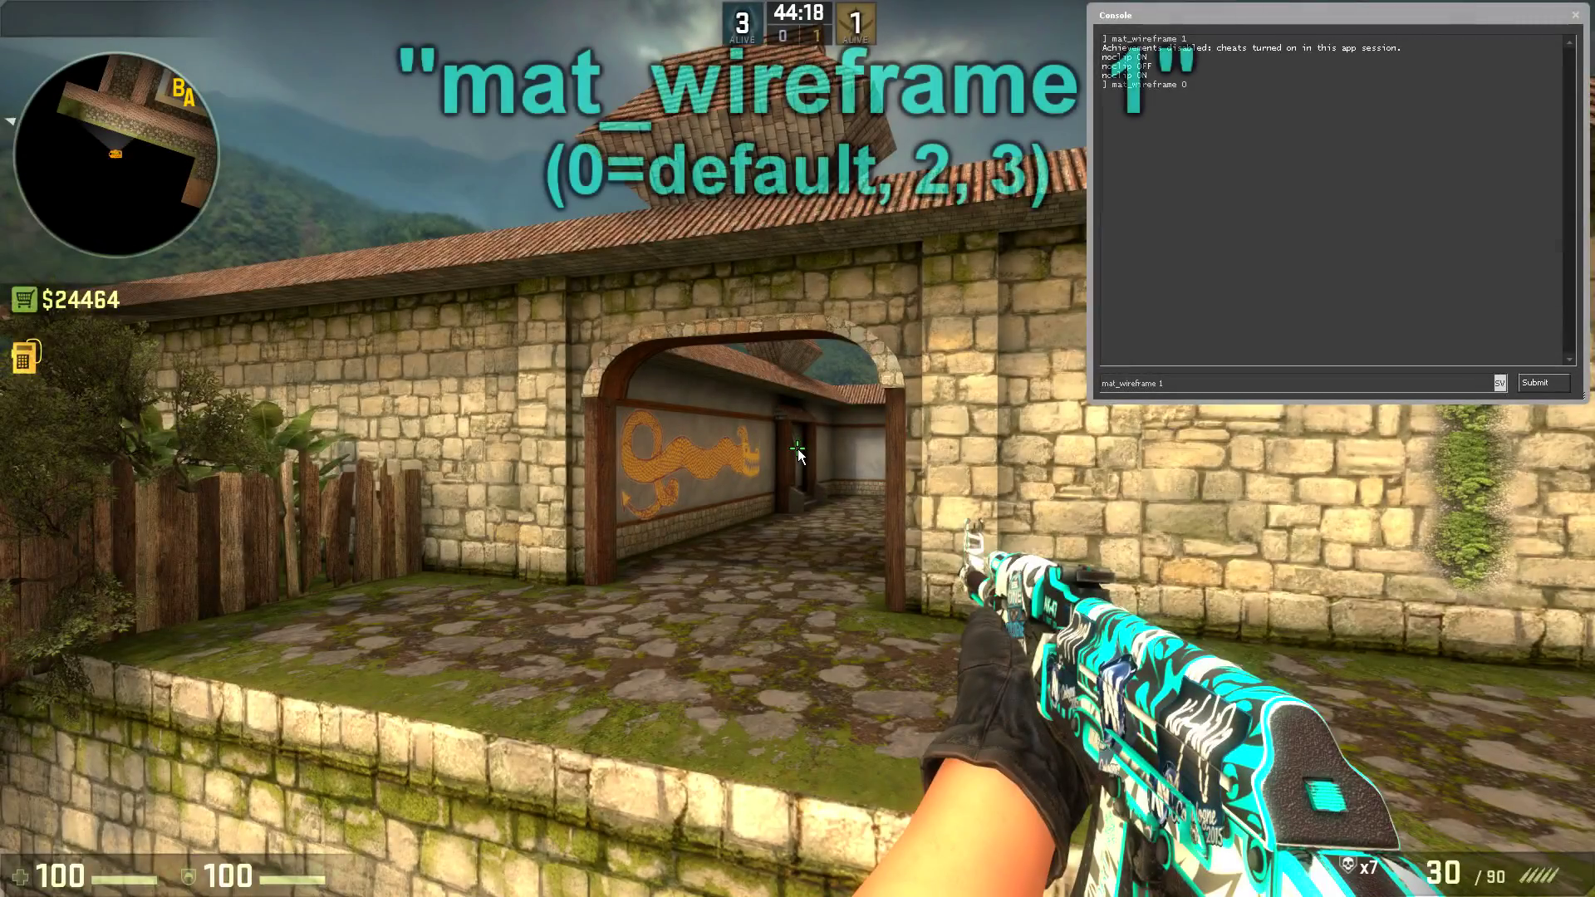
# Turn on wireframe rendering with the console command mat_wireframe 1, and switch its mode with mat_wireframe 2
pyautogui.press('Return')
pyautogui.press('Escape')
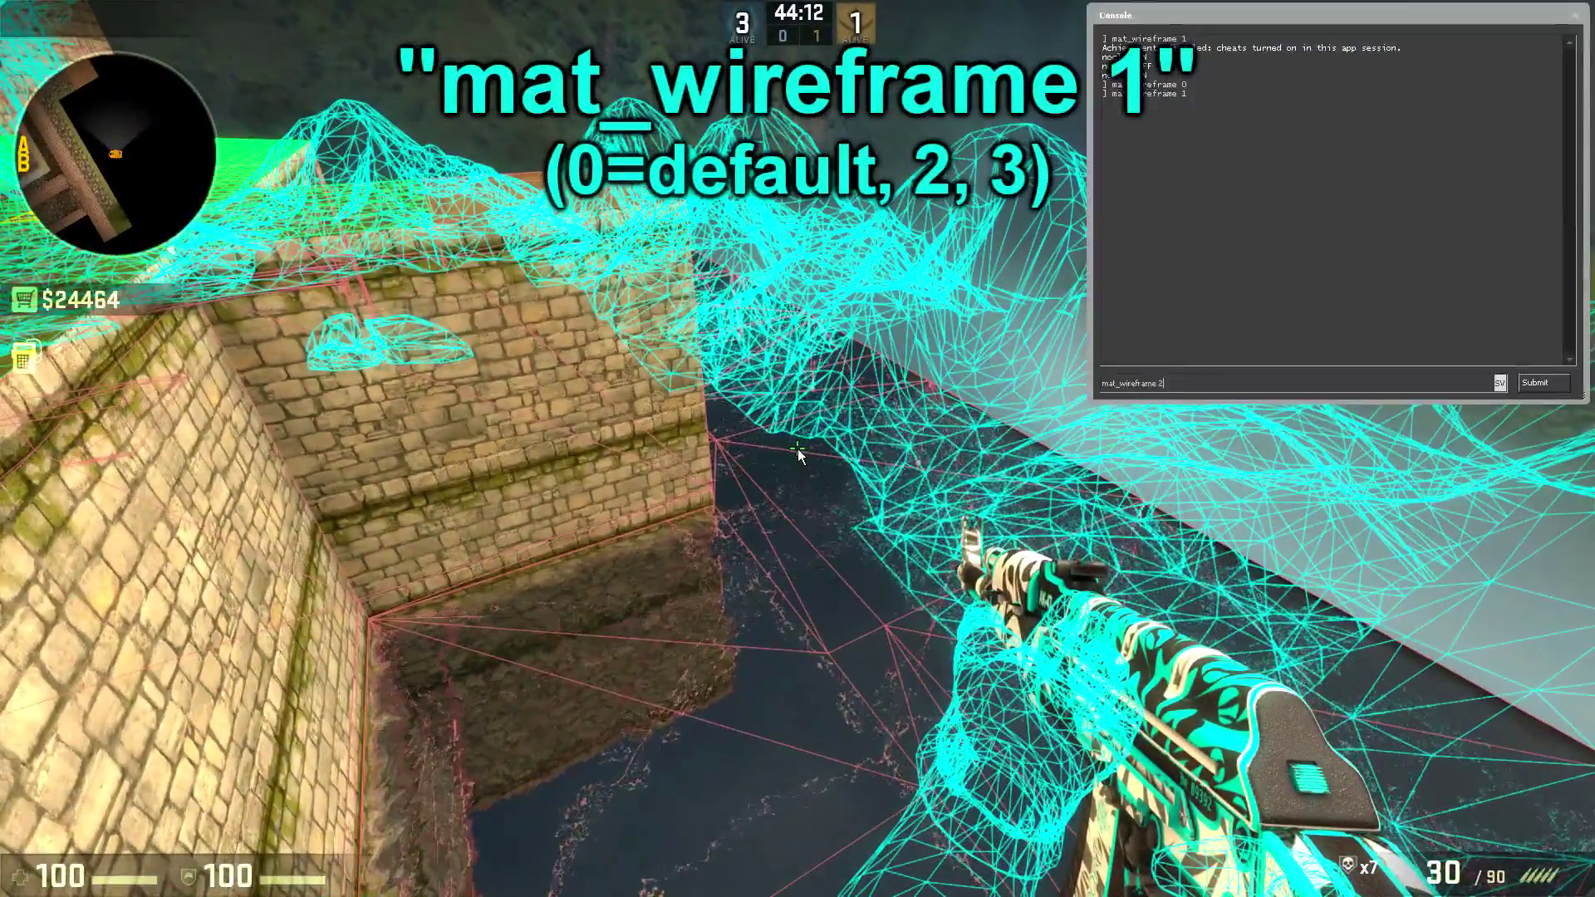
pyautogui.press('Escape')
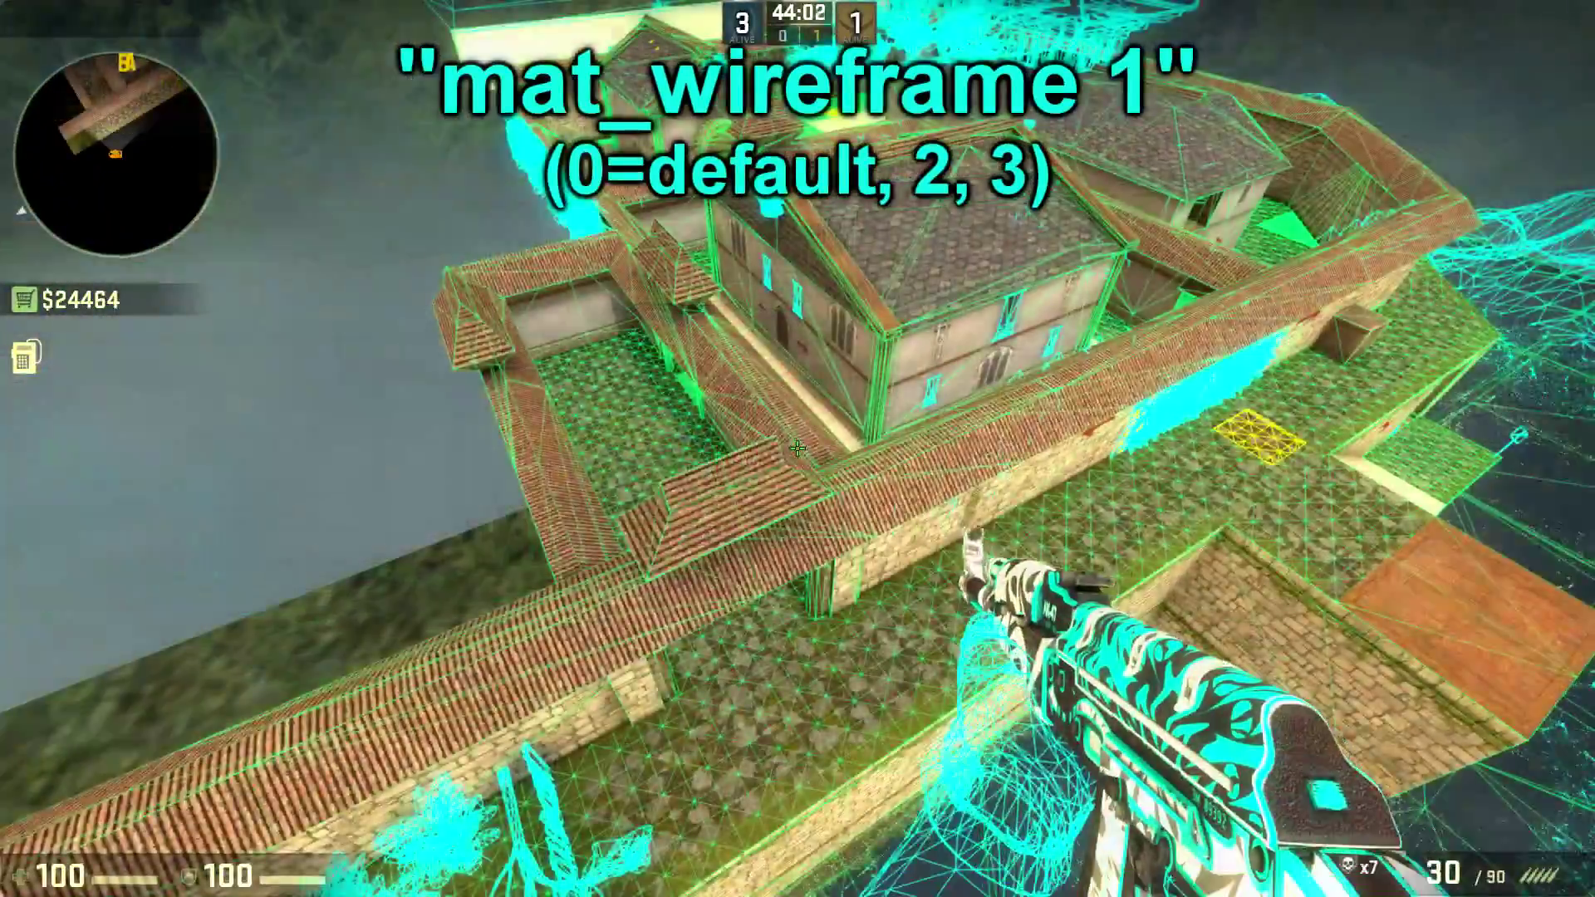
# Switch the map's wireframe rendering to mode 3 with the console command mat_wireframe 3, and resubmit the mat_wireframe command
pyautogui.press('`')
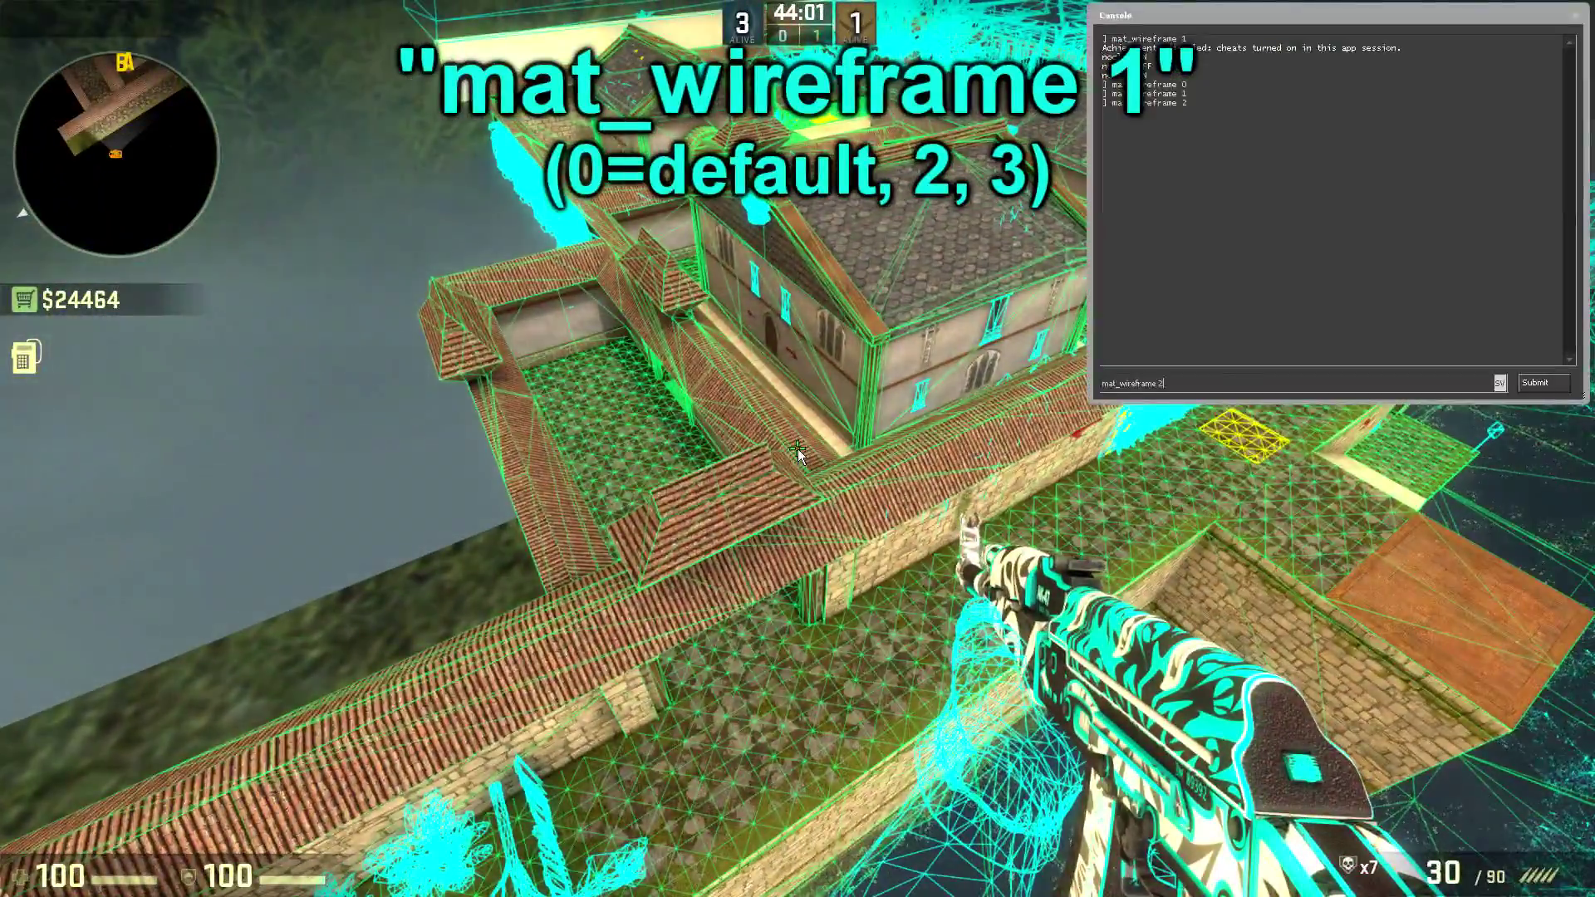
pyautogui.press('`')
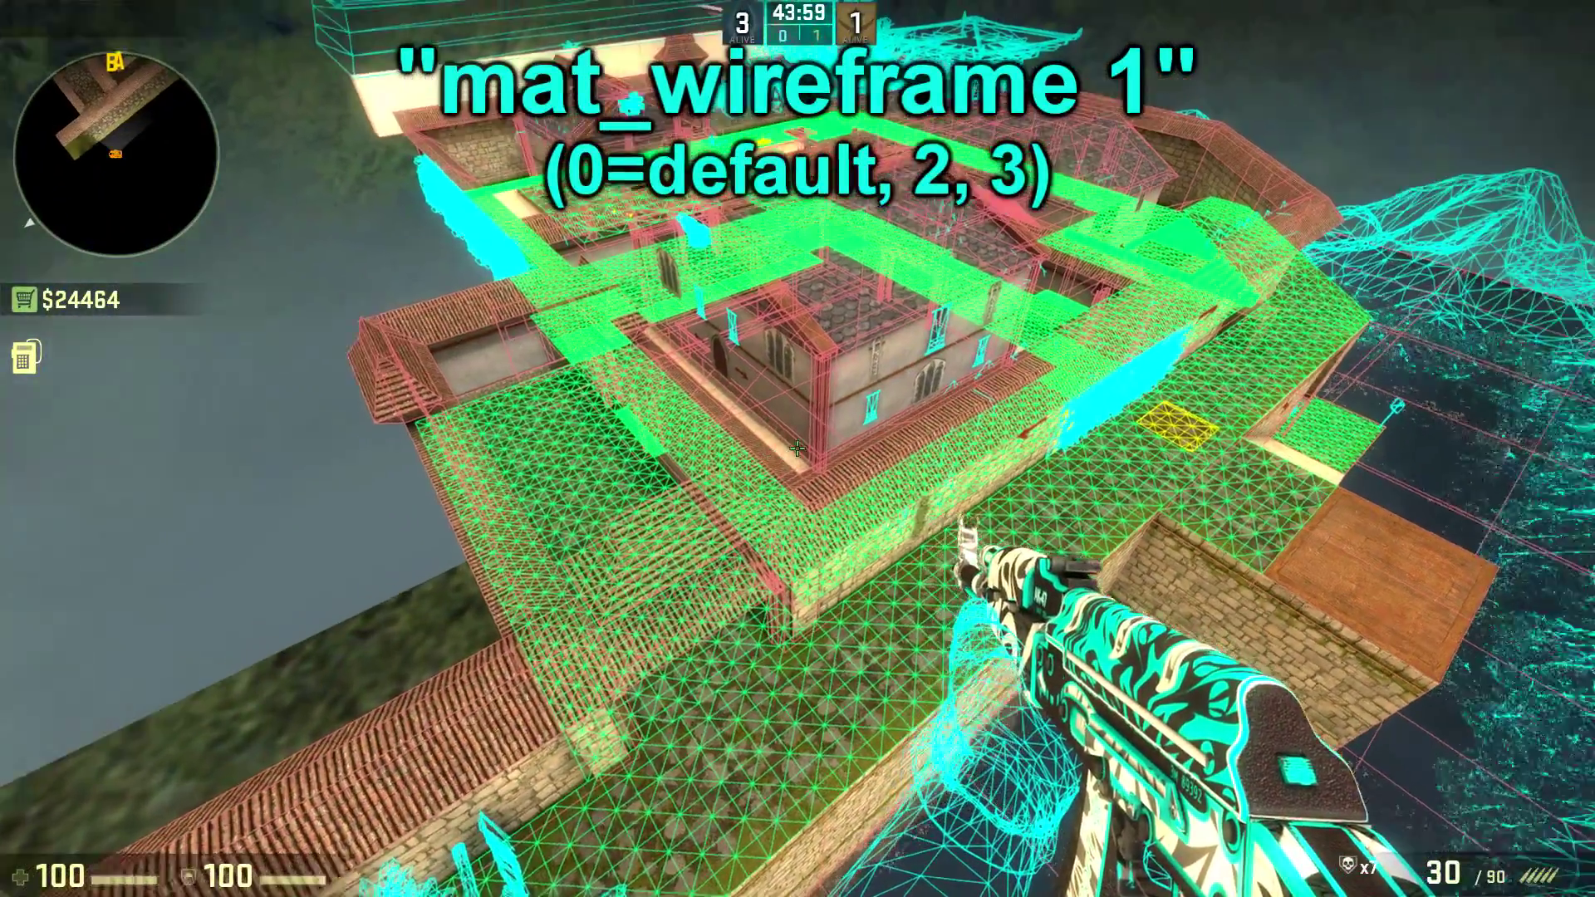
pyautogui.press('`')
pyautogui.press('Up')
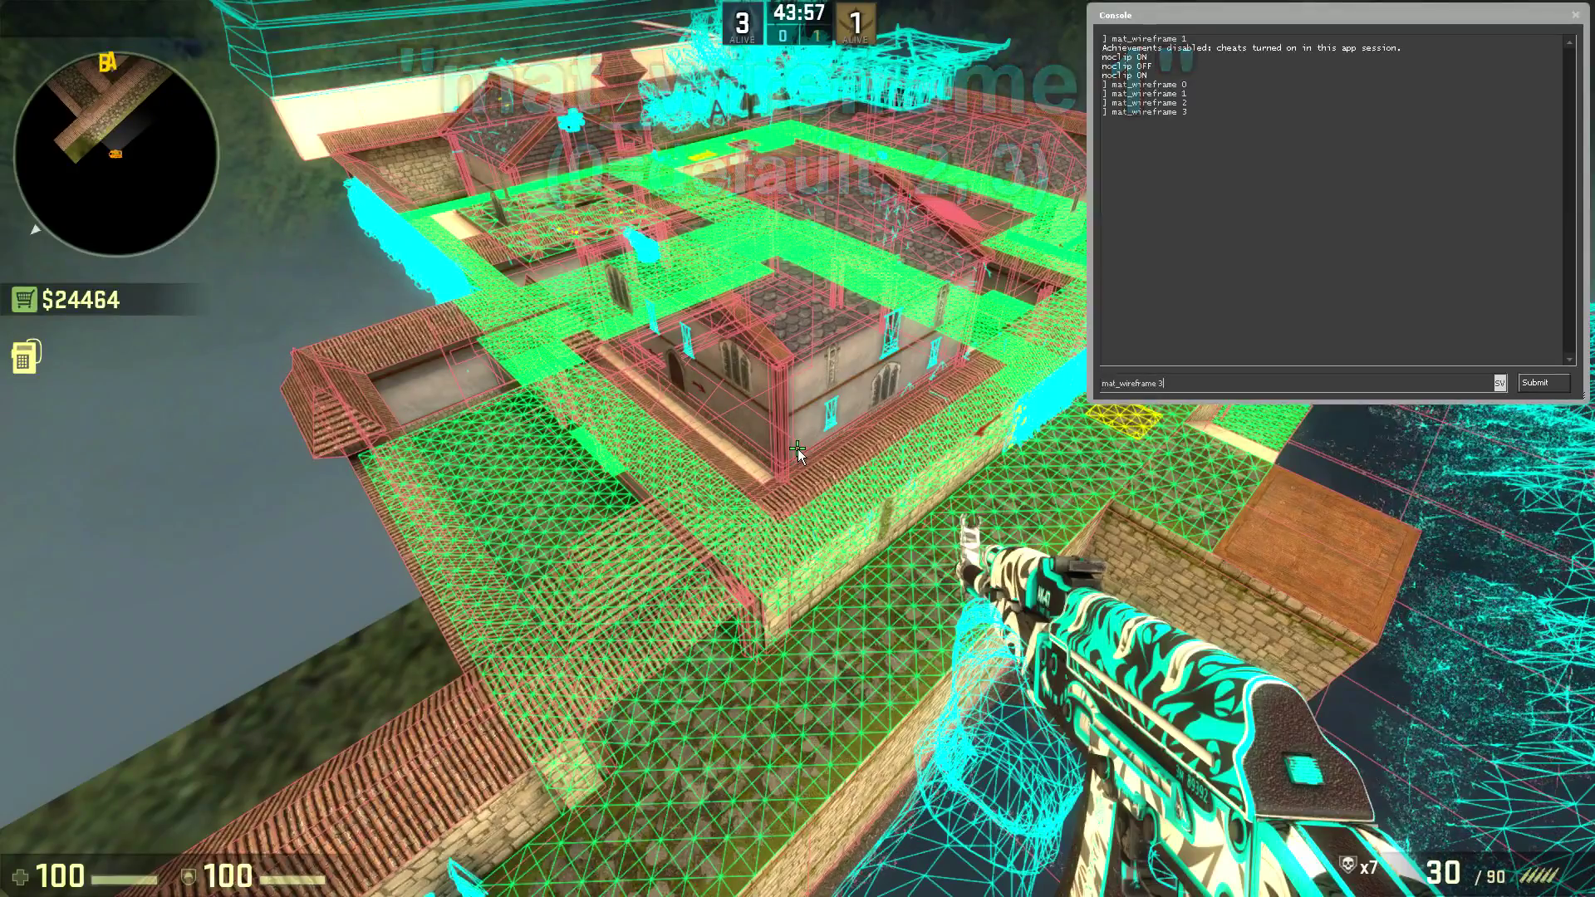
pyautogui.press('Return')
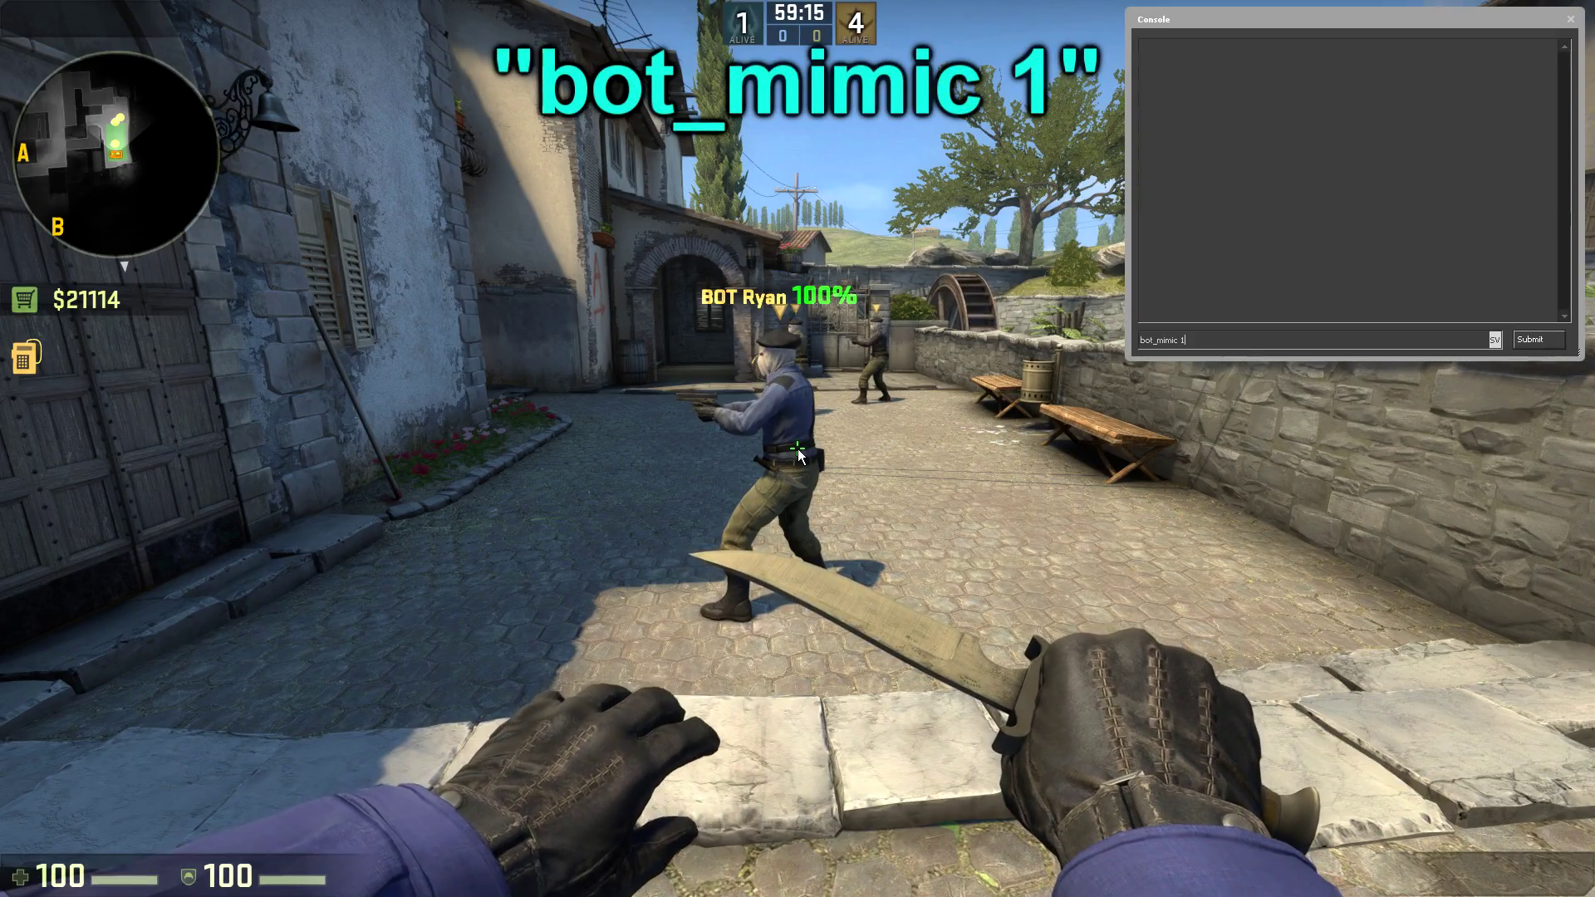
# Make the bots copy the player's actions with the console command bot_mimic 1, and move forward along the street
pyautogui.press('Return')
pyautogui.press('`')
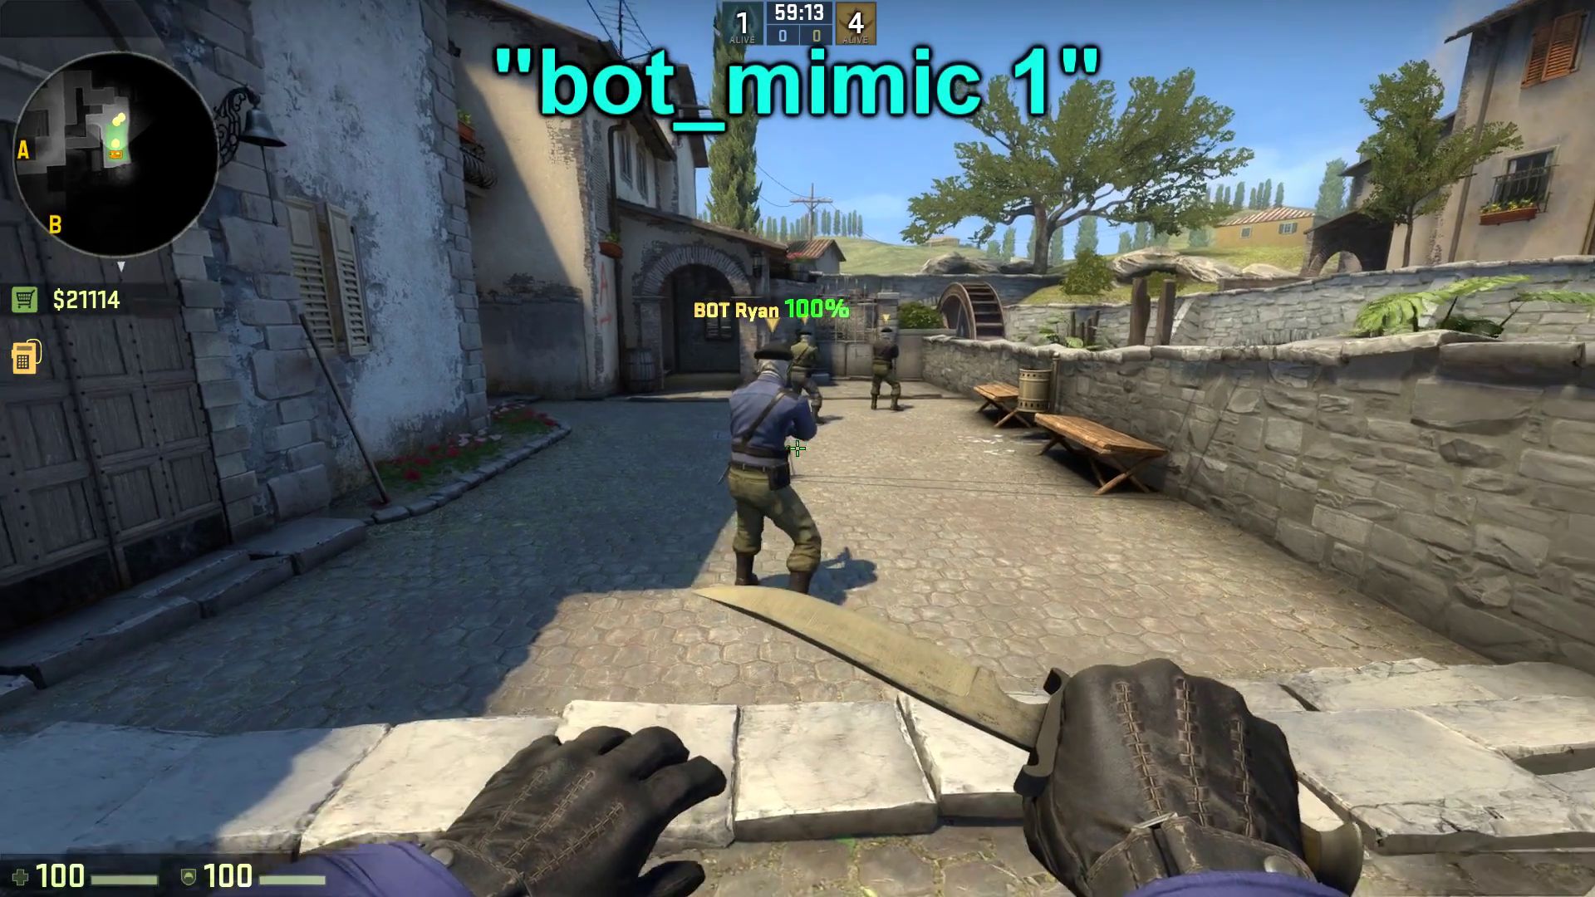
pyautogui.press('`')
pyautogui.press('Up')
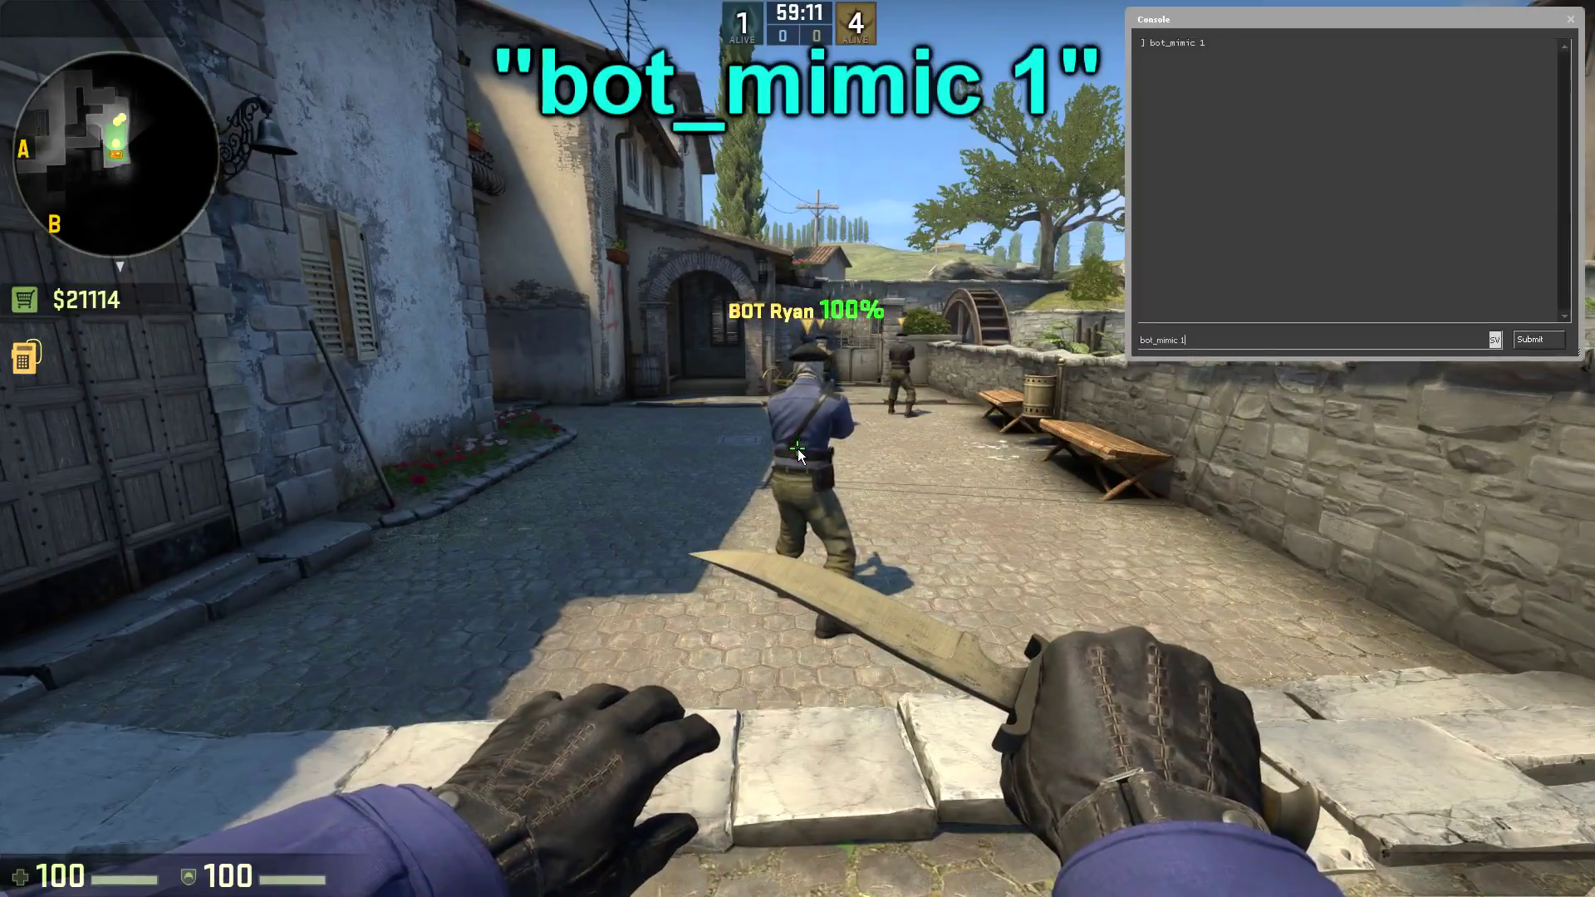
pyautogui.press('Escape')
pyautogui.press('w')
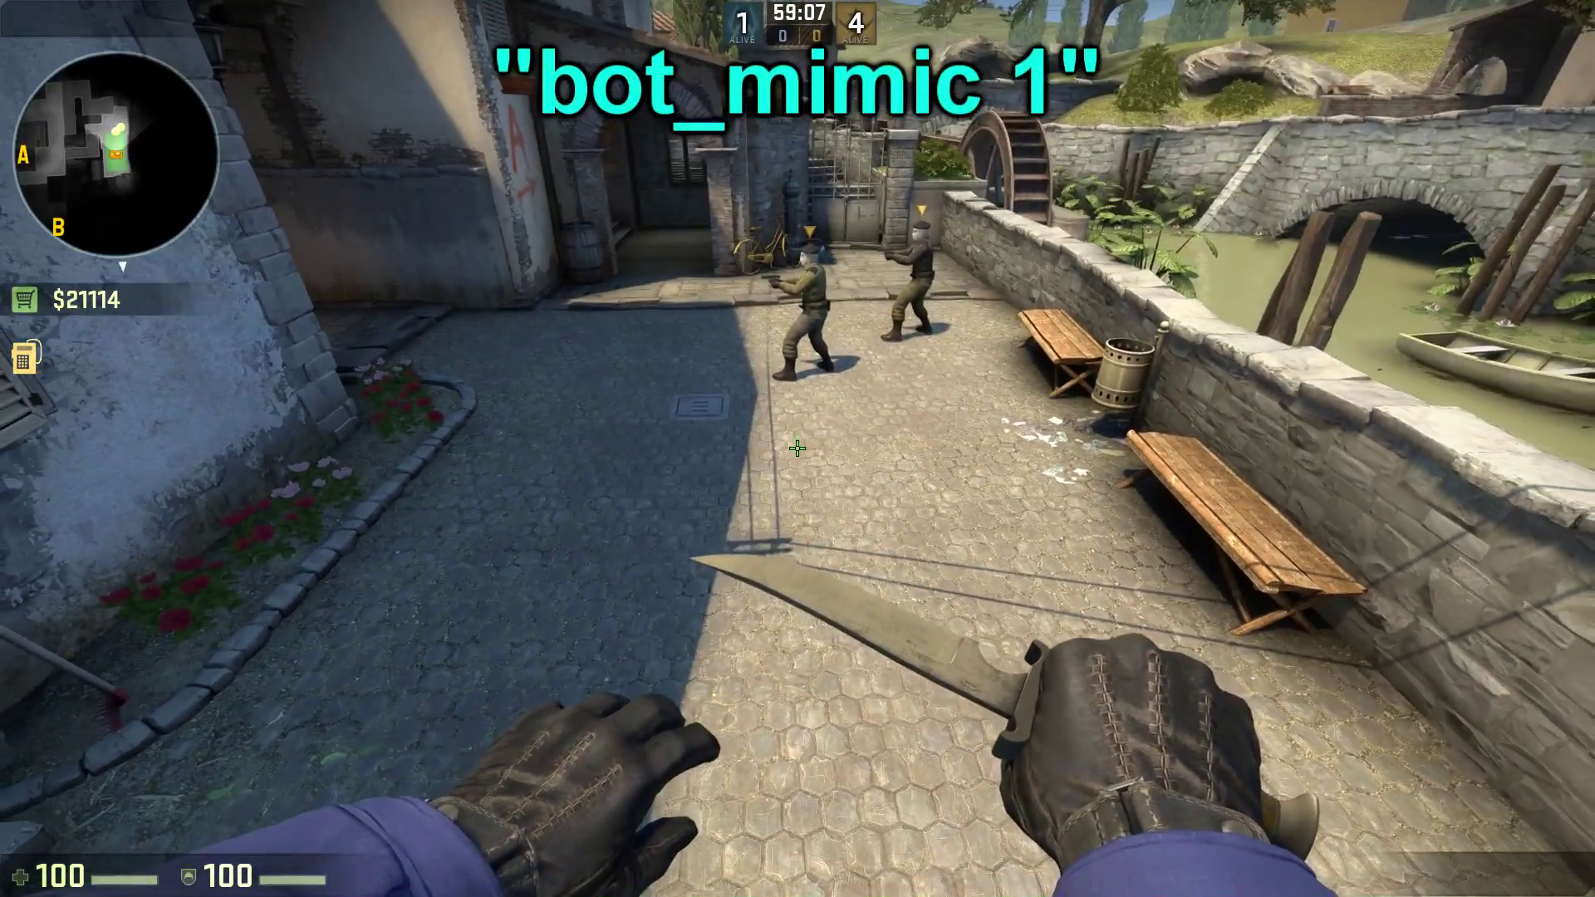
# Resubmit the bot_mimic command in the console, and walk and jump to test how the bots mimic the player
pyautogui.press('`')
pyautogui.press('Up')
pyautogui.press('Return')
pyautogui.press('`')
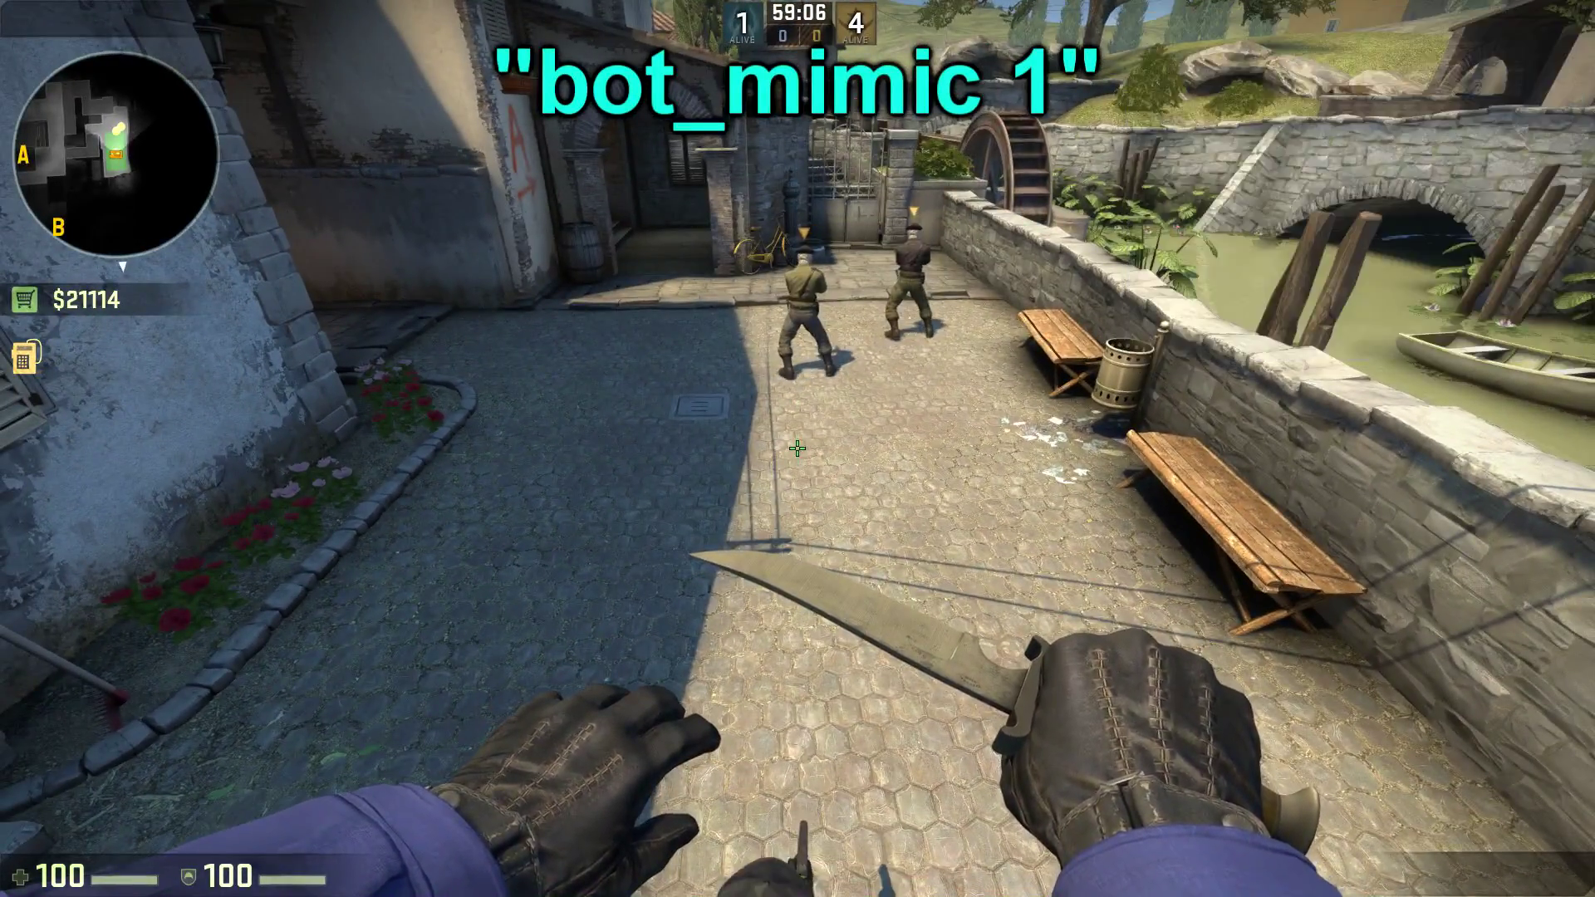
pyautogui.press('w')
pyautogui.press('space')
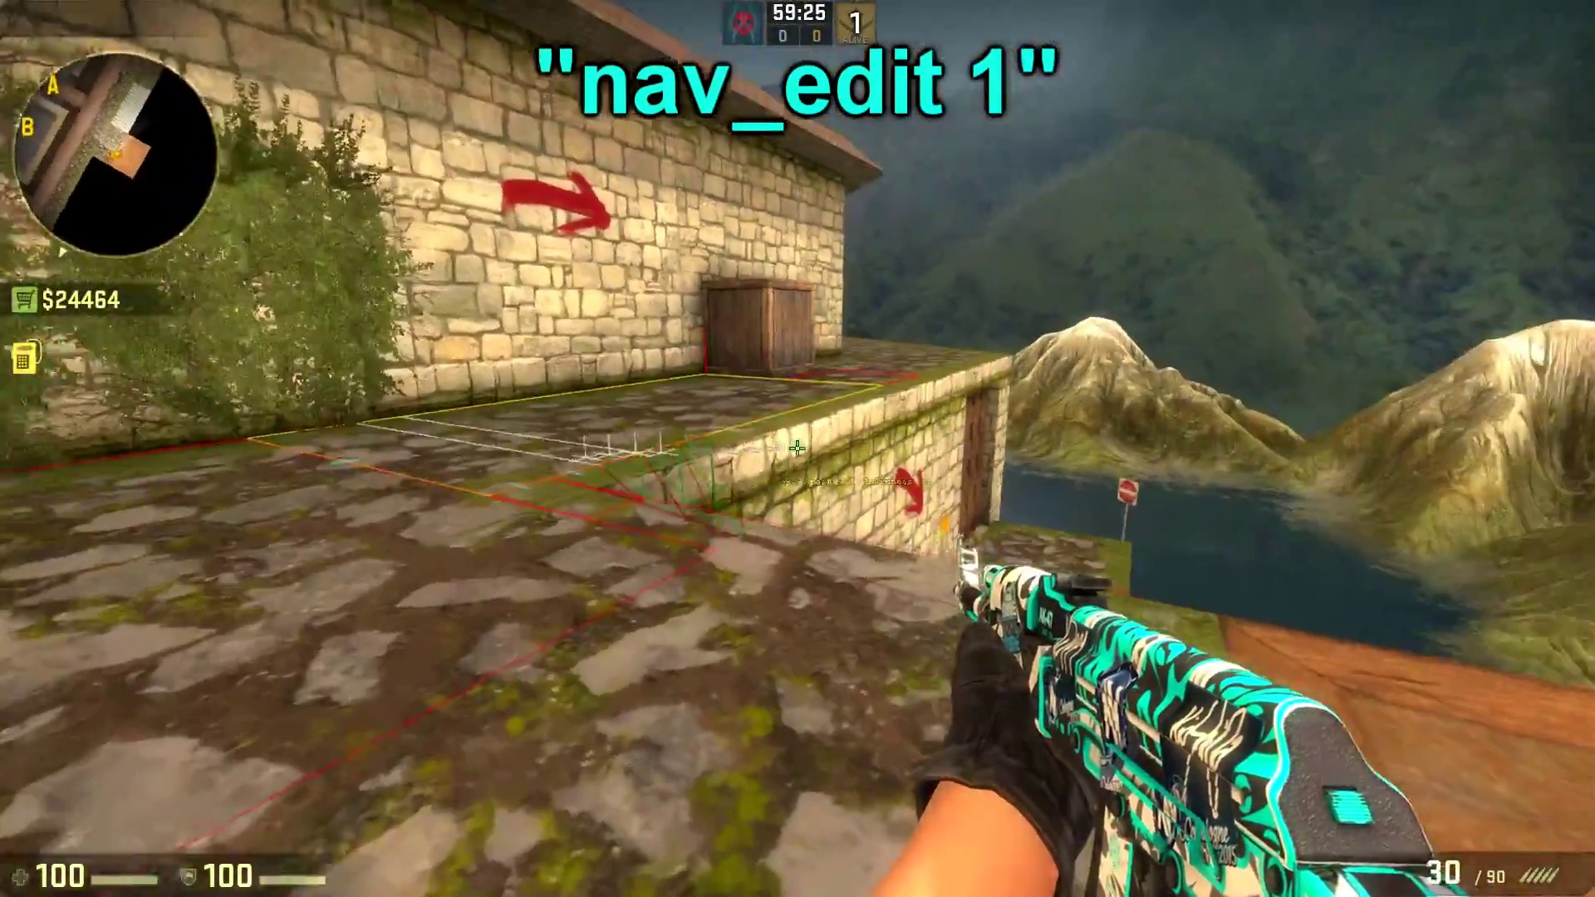
# Walk along the stone ledge to examine the navigation mesh areas drawn by nav_edit 1
pyautogui.press('w')
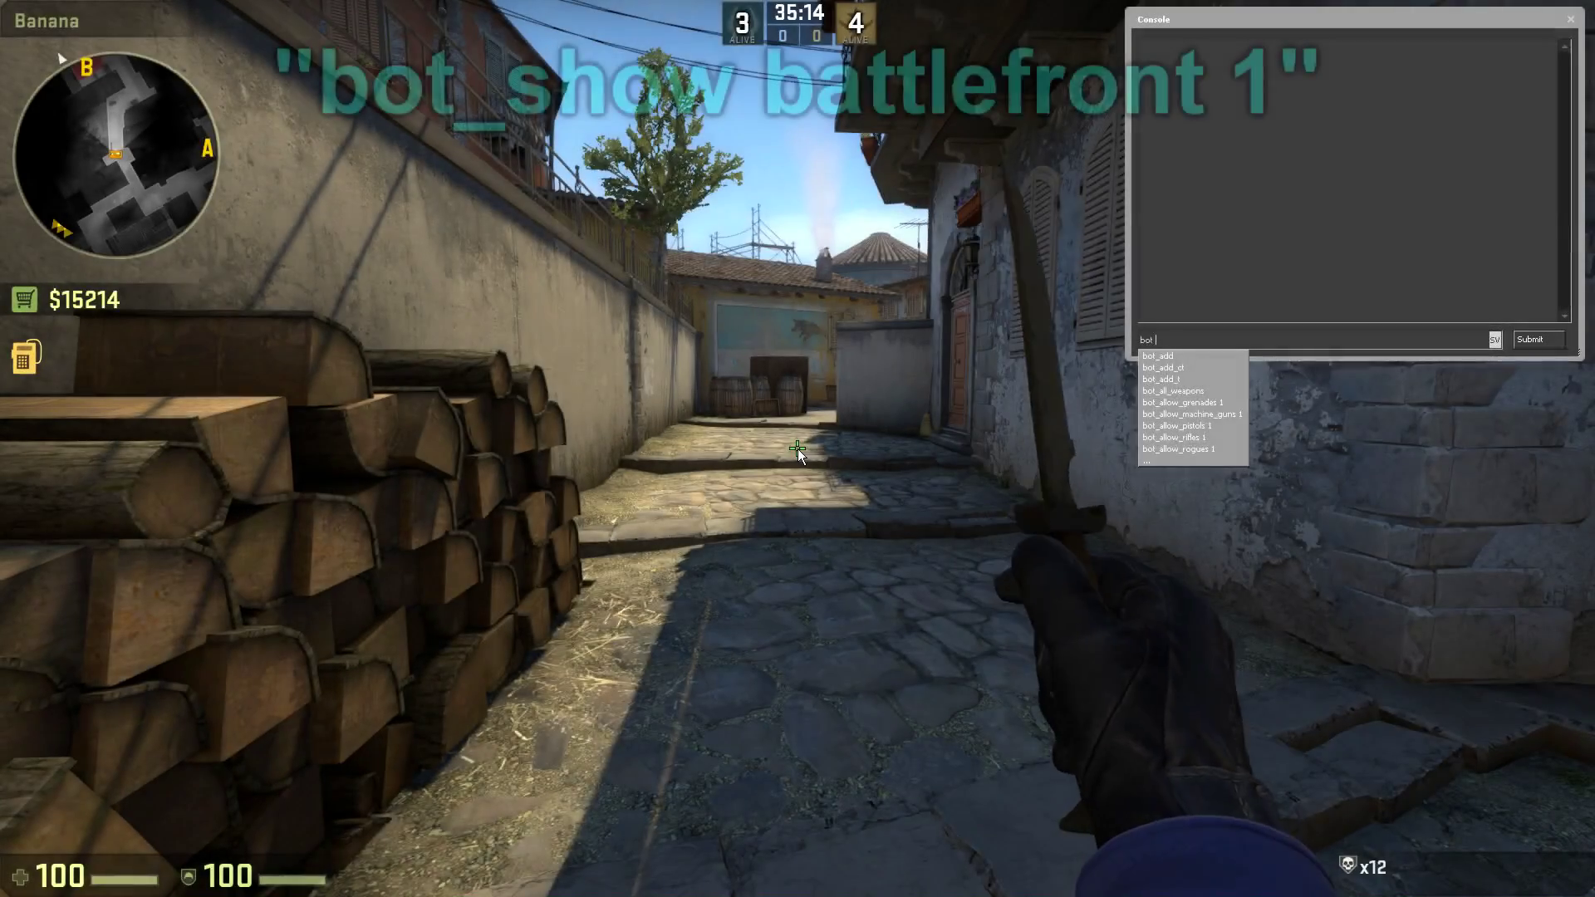
# Show the battlefront areas with the console command bot_show_battlefront 1, and move from Banana to Middle to examine them
pyautogui.write('show_battlefront 0')
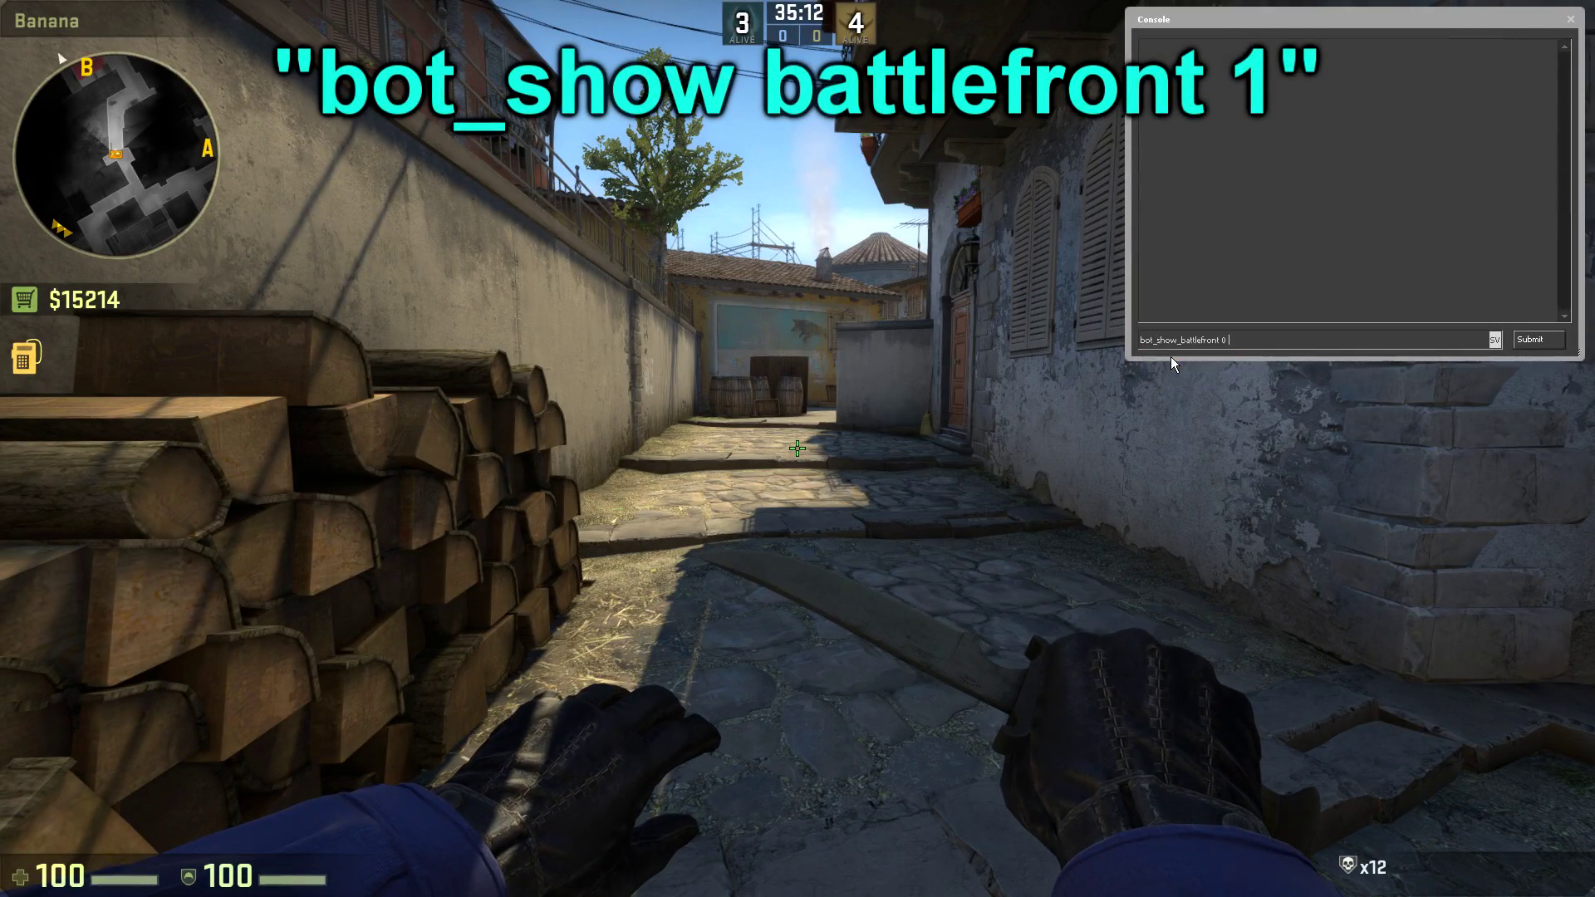
pyautogui.press('BackSpace')
pyautogui.press('BackSpace')
pyautogui.write('1')
pyautogui.press('Escape')
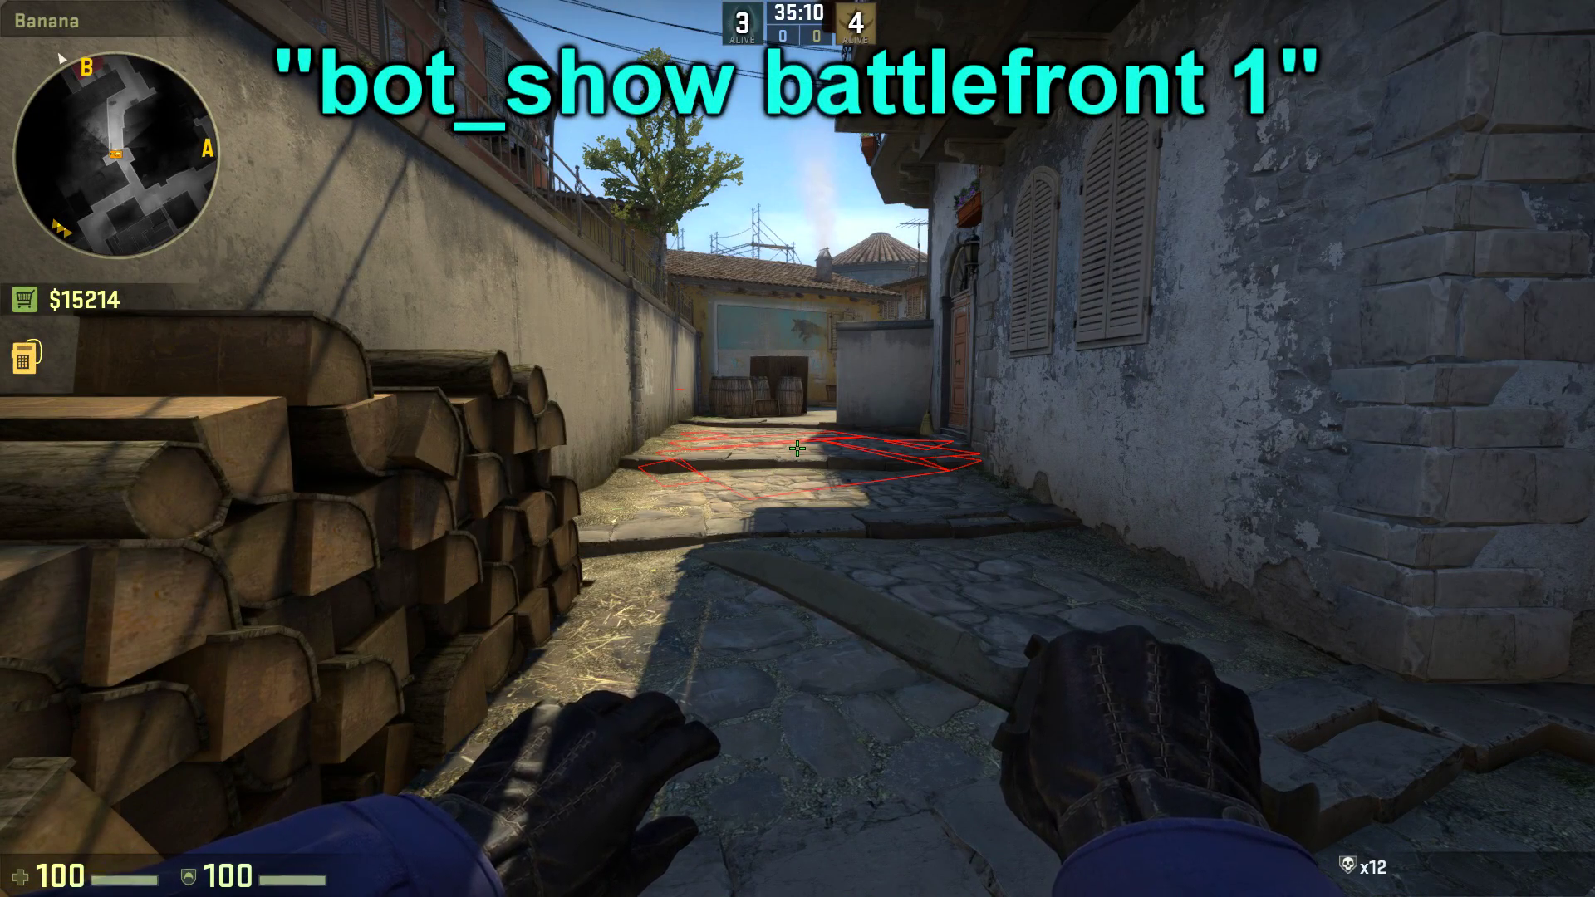
pyautogui.press('w')
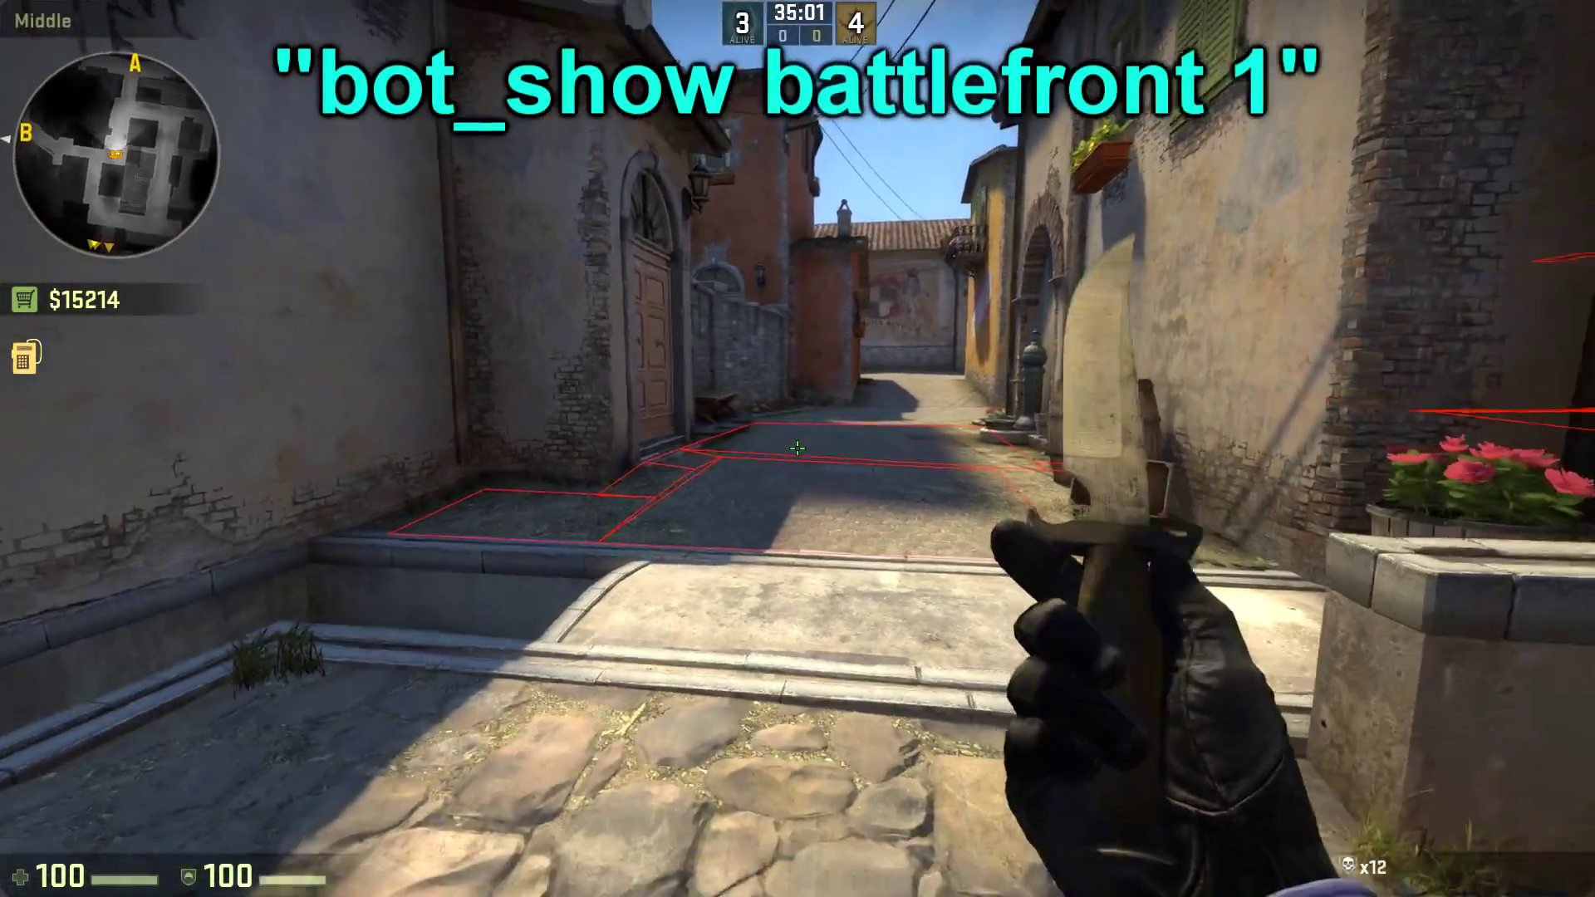
pyautogui.press('a')
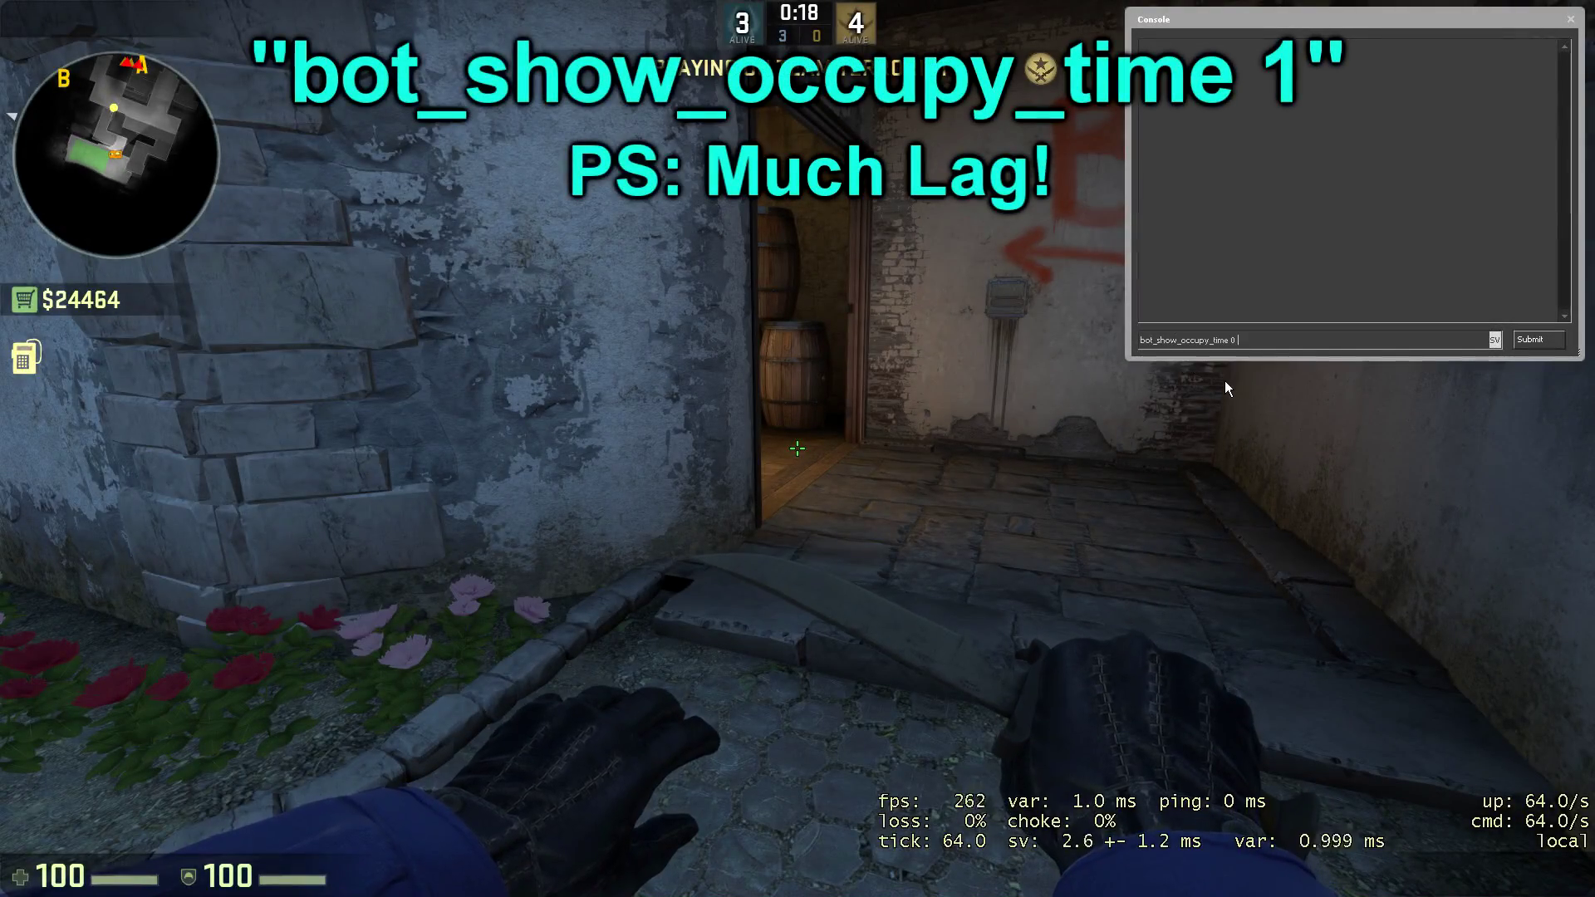
# Show the occupy-time areas with the console command bot_show_occupy_time 1, and walk through the house to the stone bench to examine them
pyautogui.press('Return')
pyautogui.press('Escape')
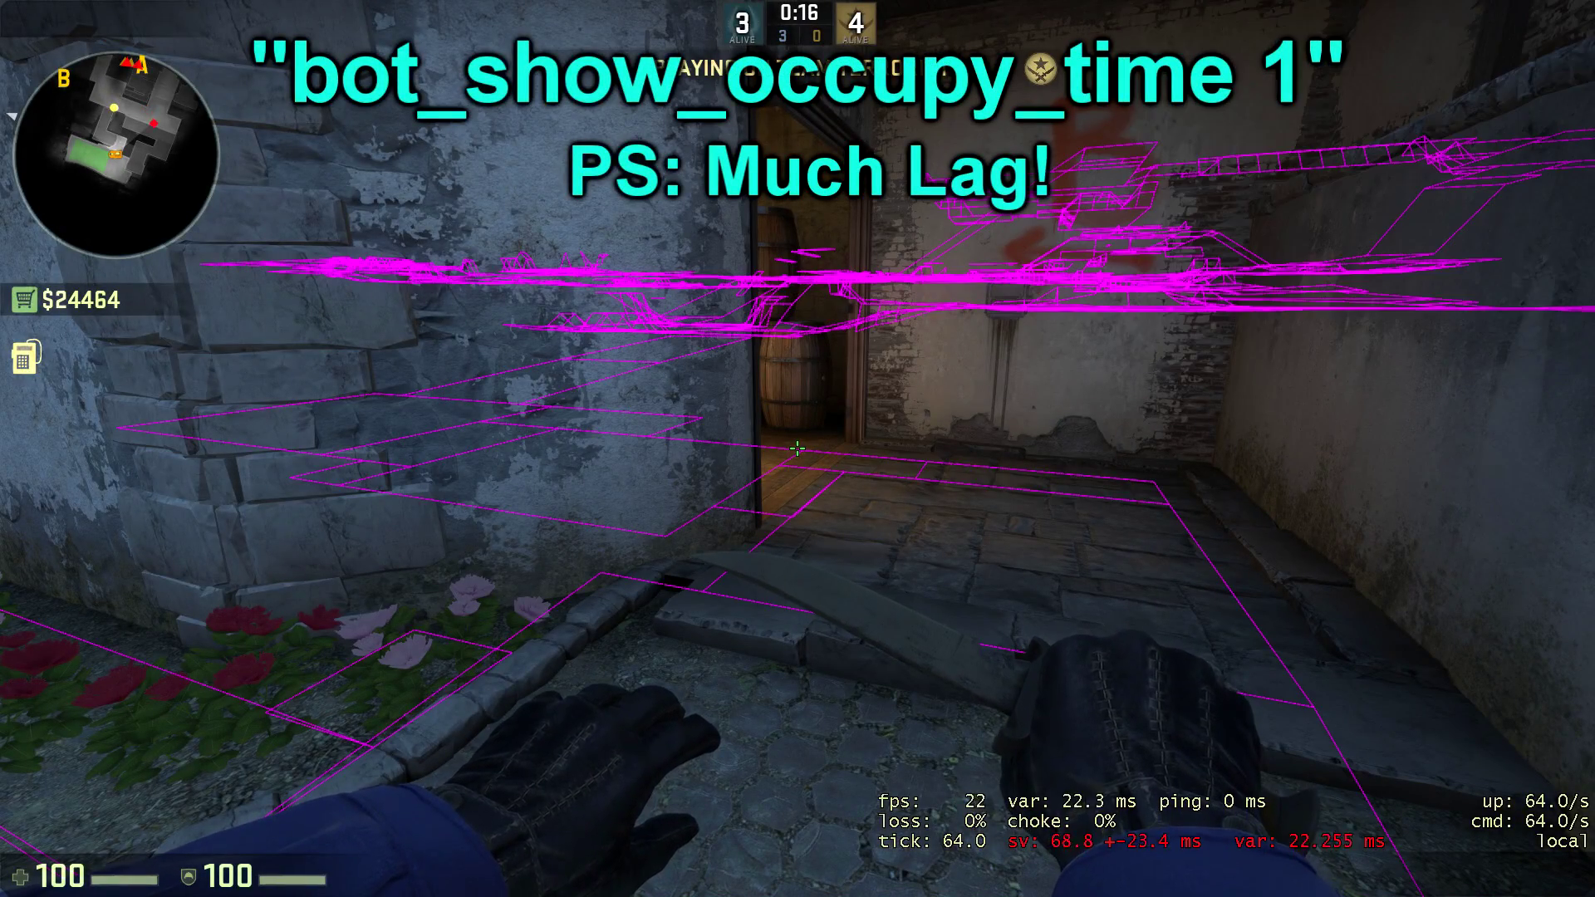
pyautogui.press('w')
pyautogui.press('f')
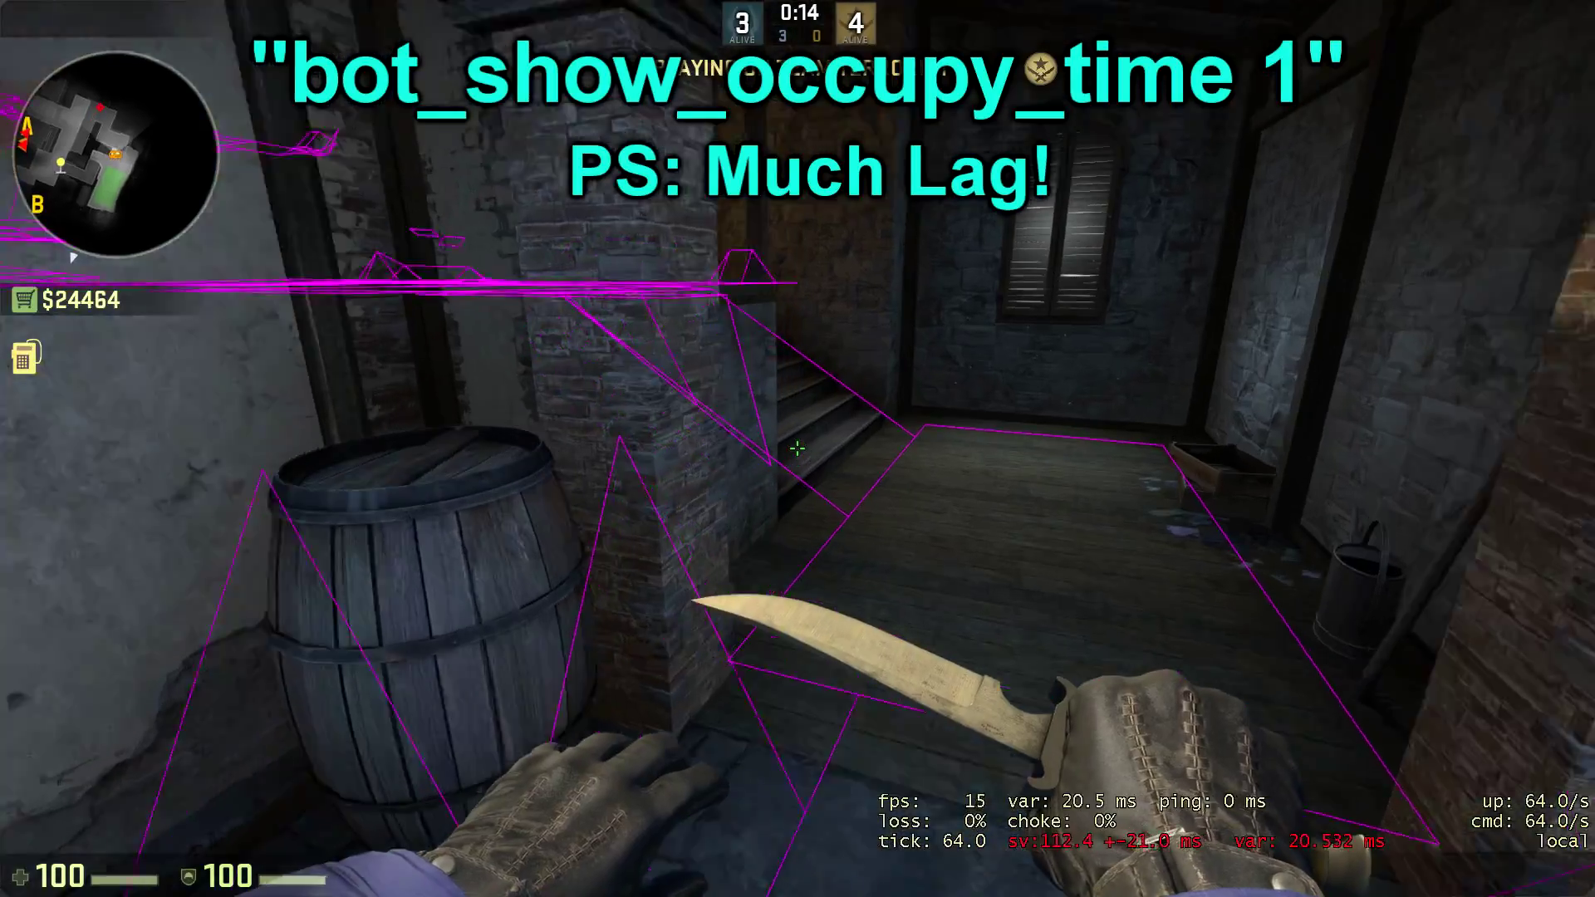
pyautogui.press('w')
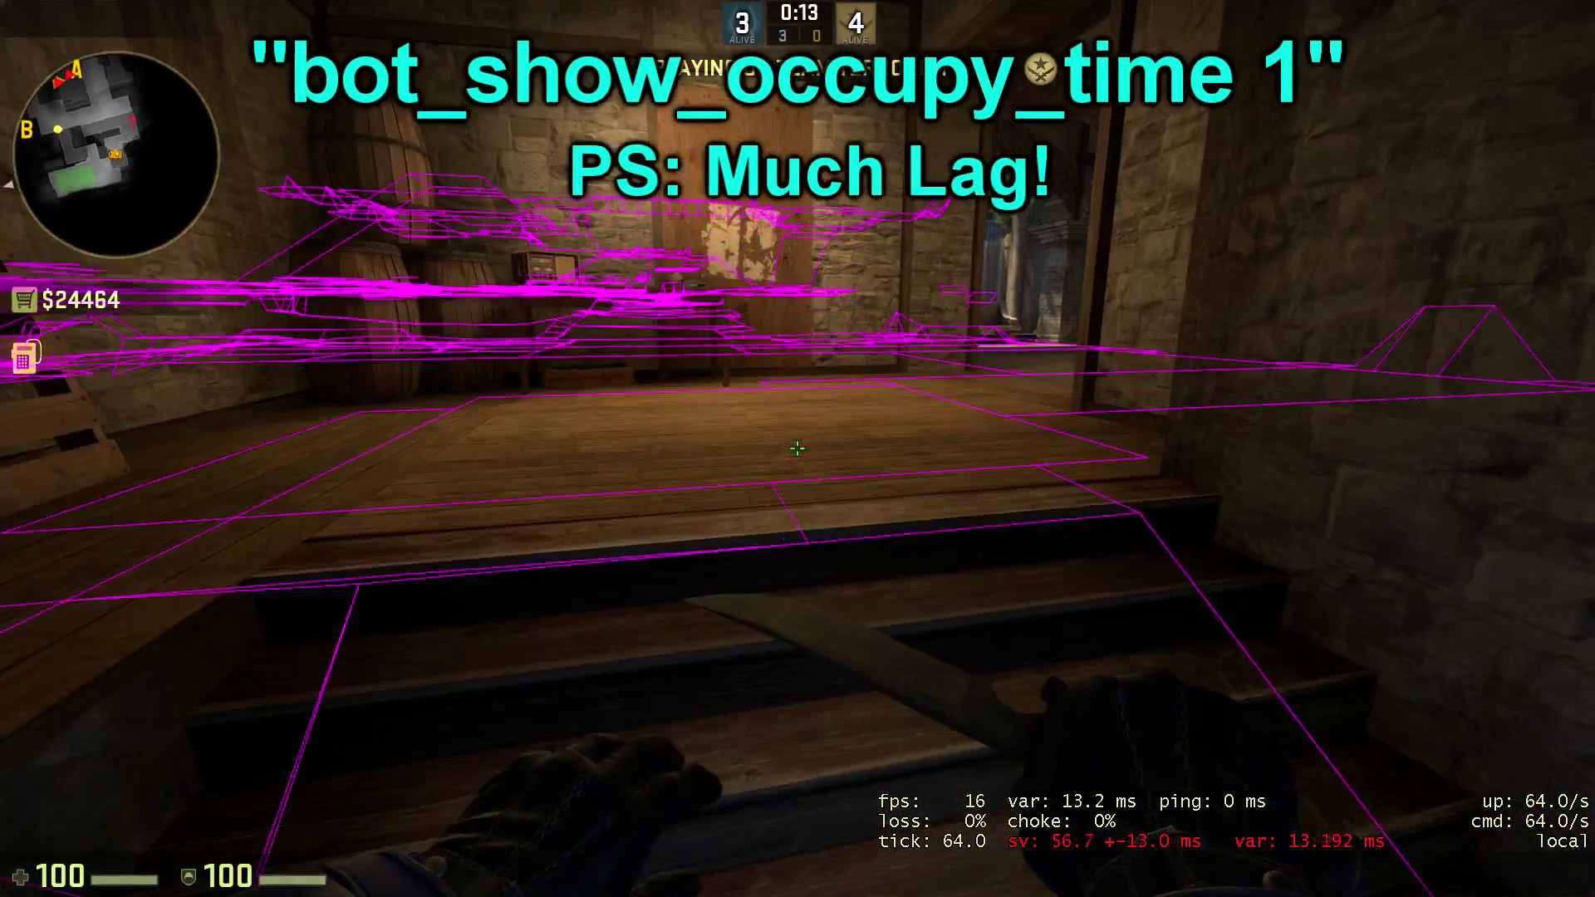
pyautogui.press('w')
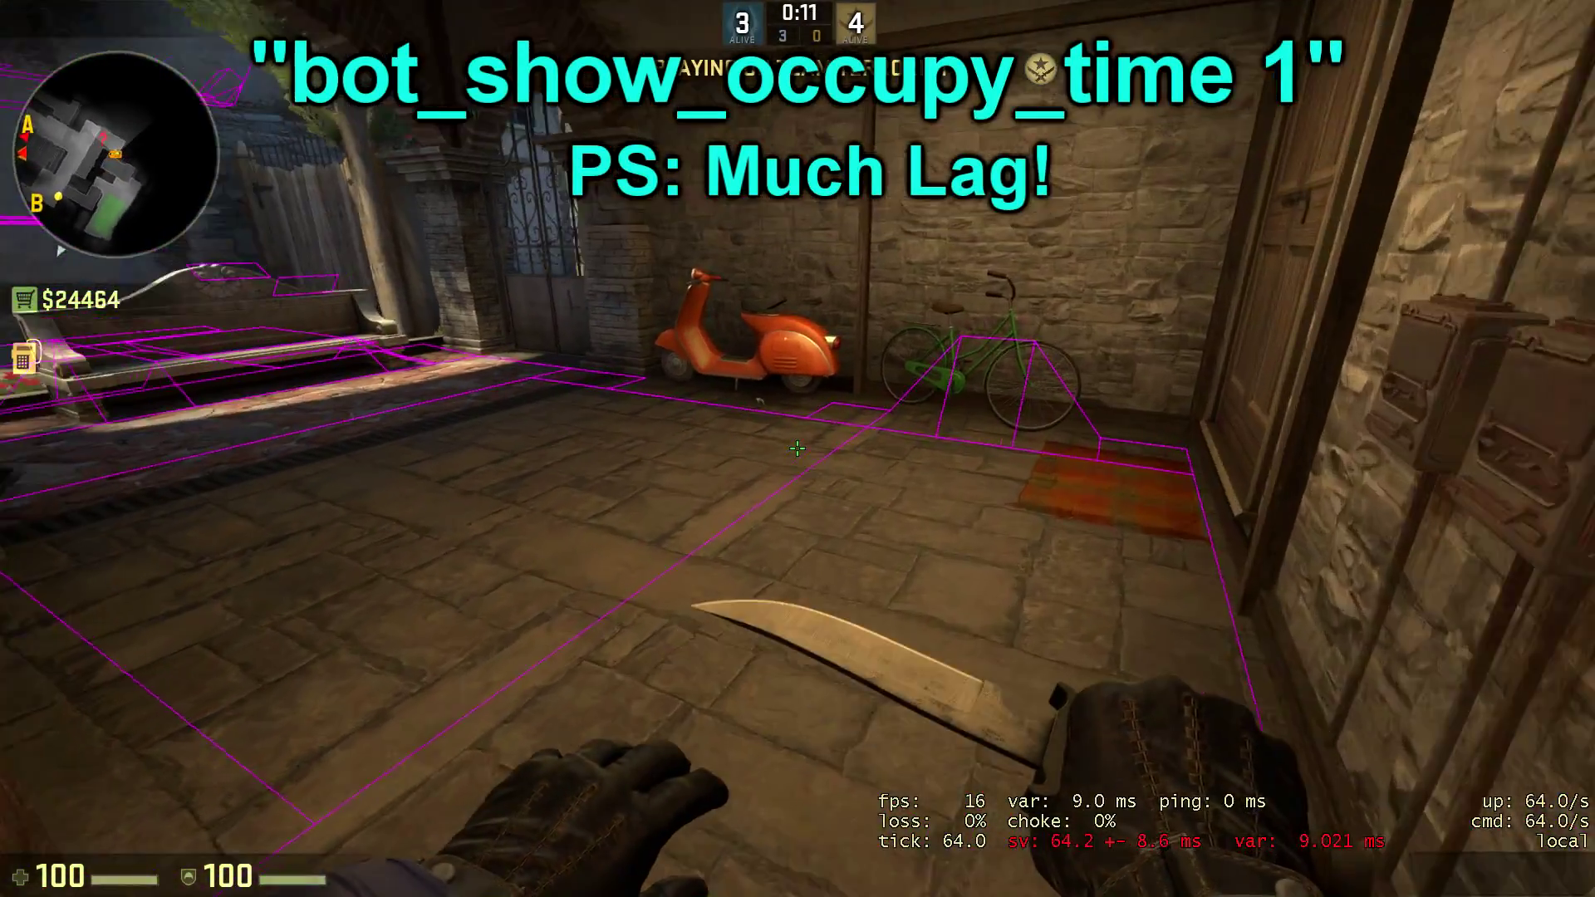
pyautogui.press('w')
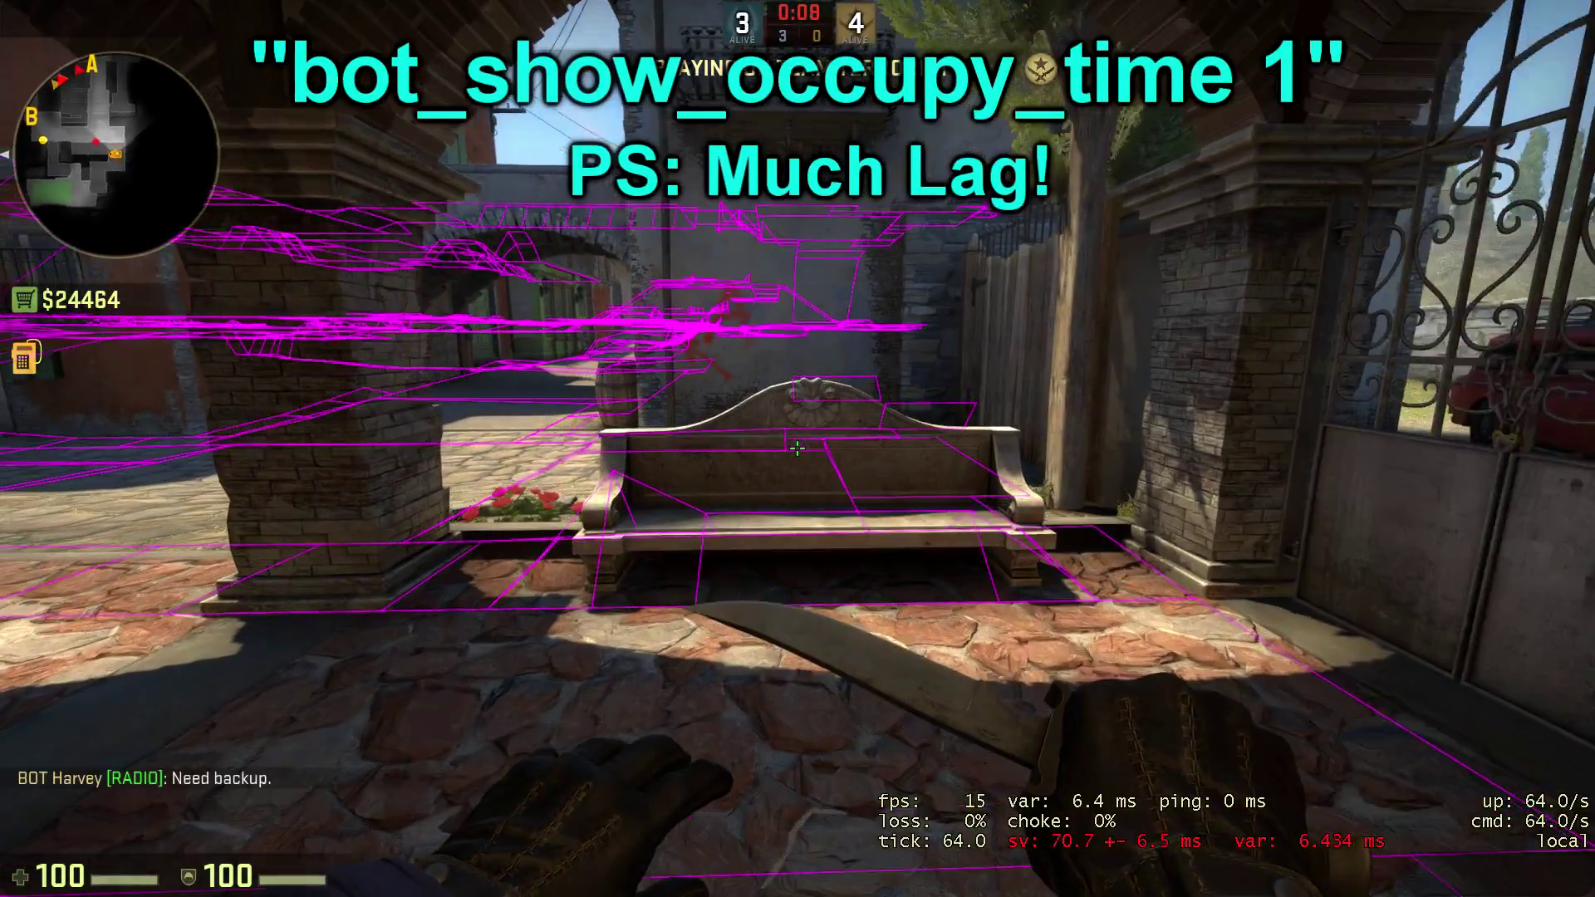
pyautogui.press('w')
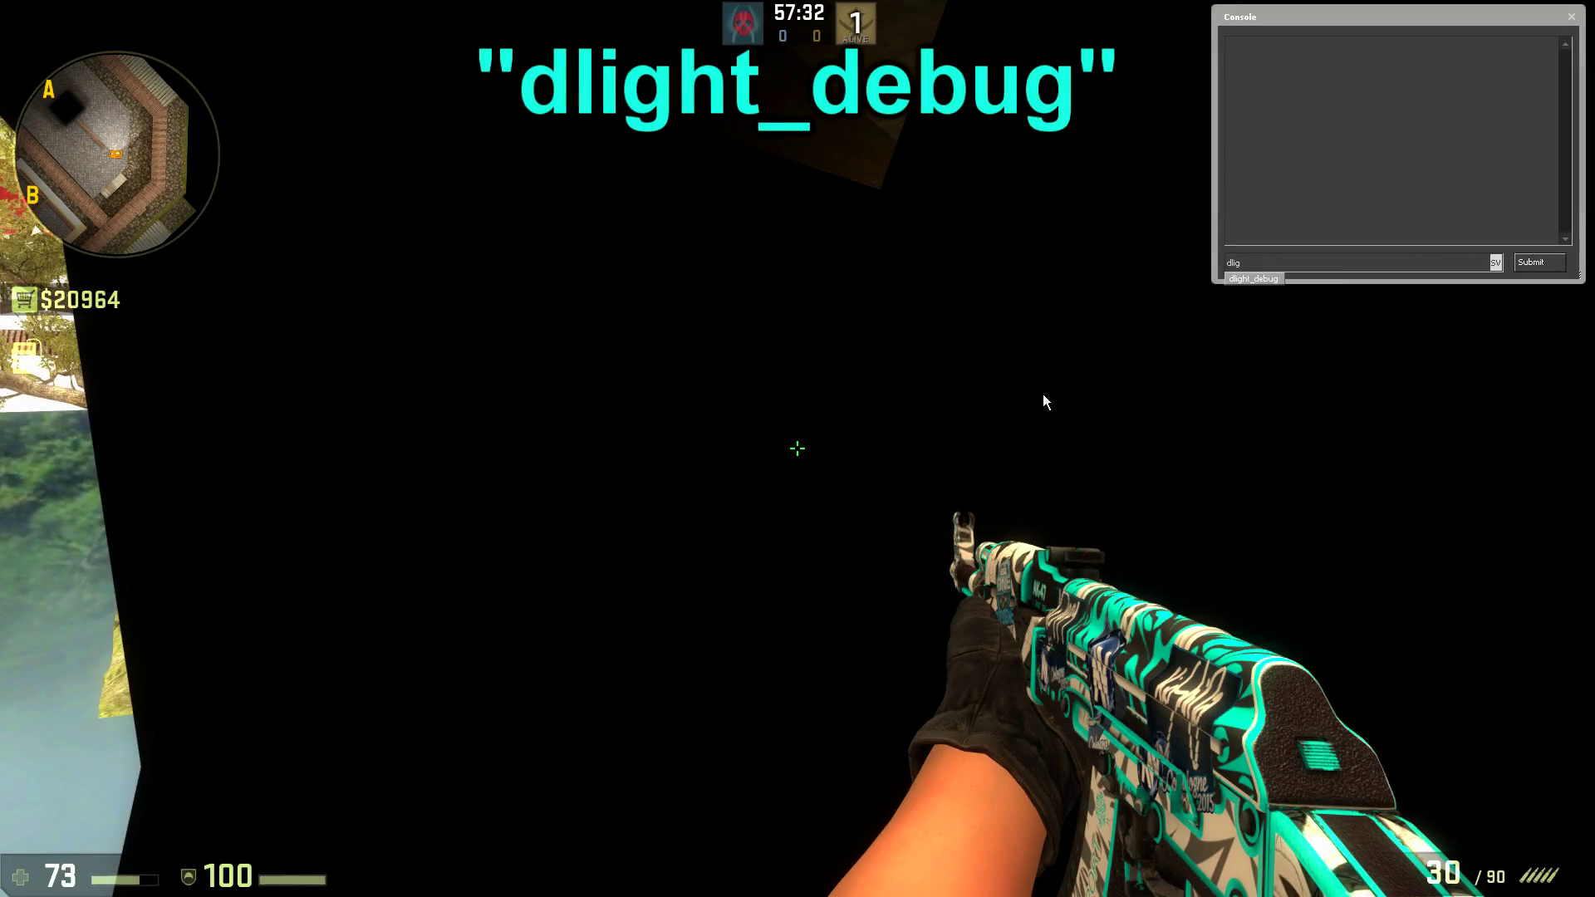
# Create a dynamic light in the dark wooden room with the console command dlight_debug, and equip the knife to examine the lighting
pyautogui.press('Return')
pyautogui.press('Escape')
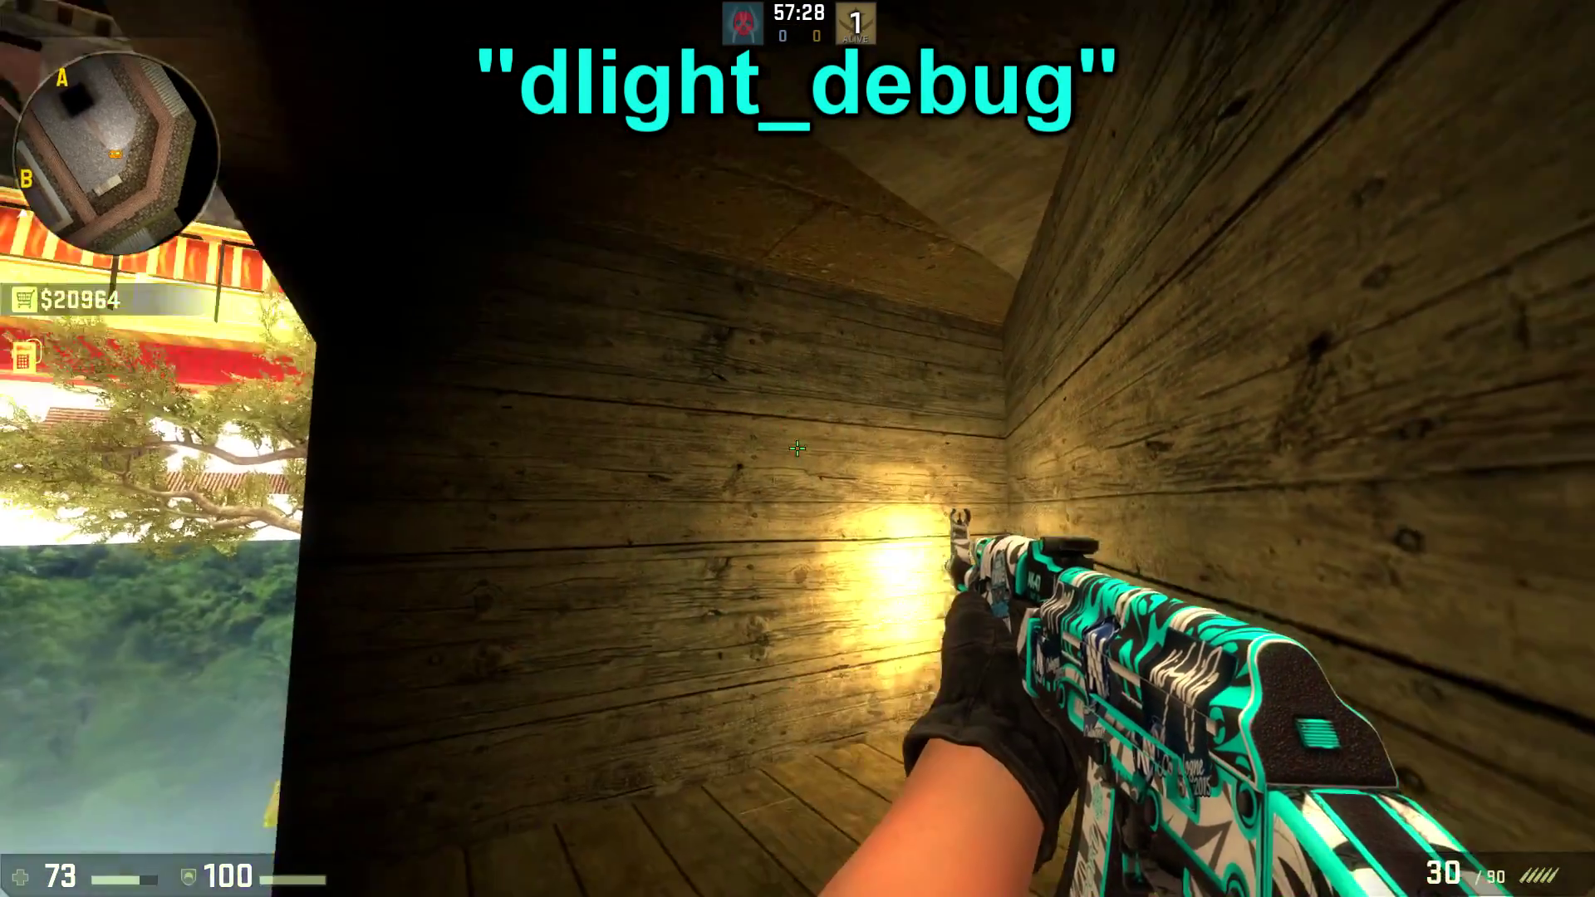
pyautogui.press('3')
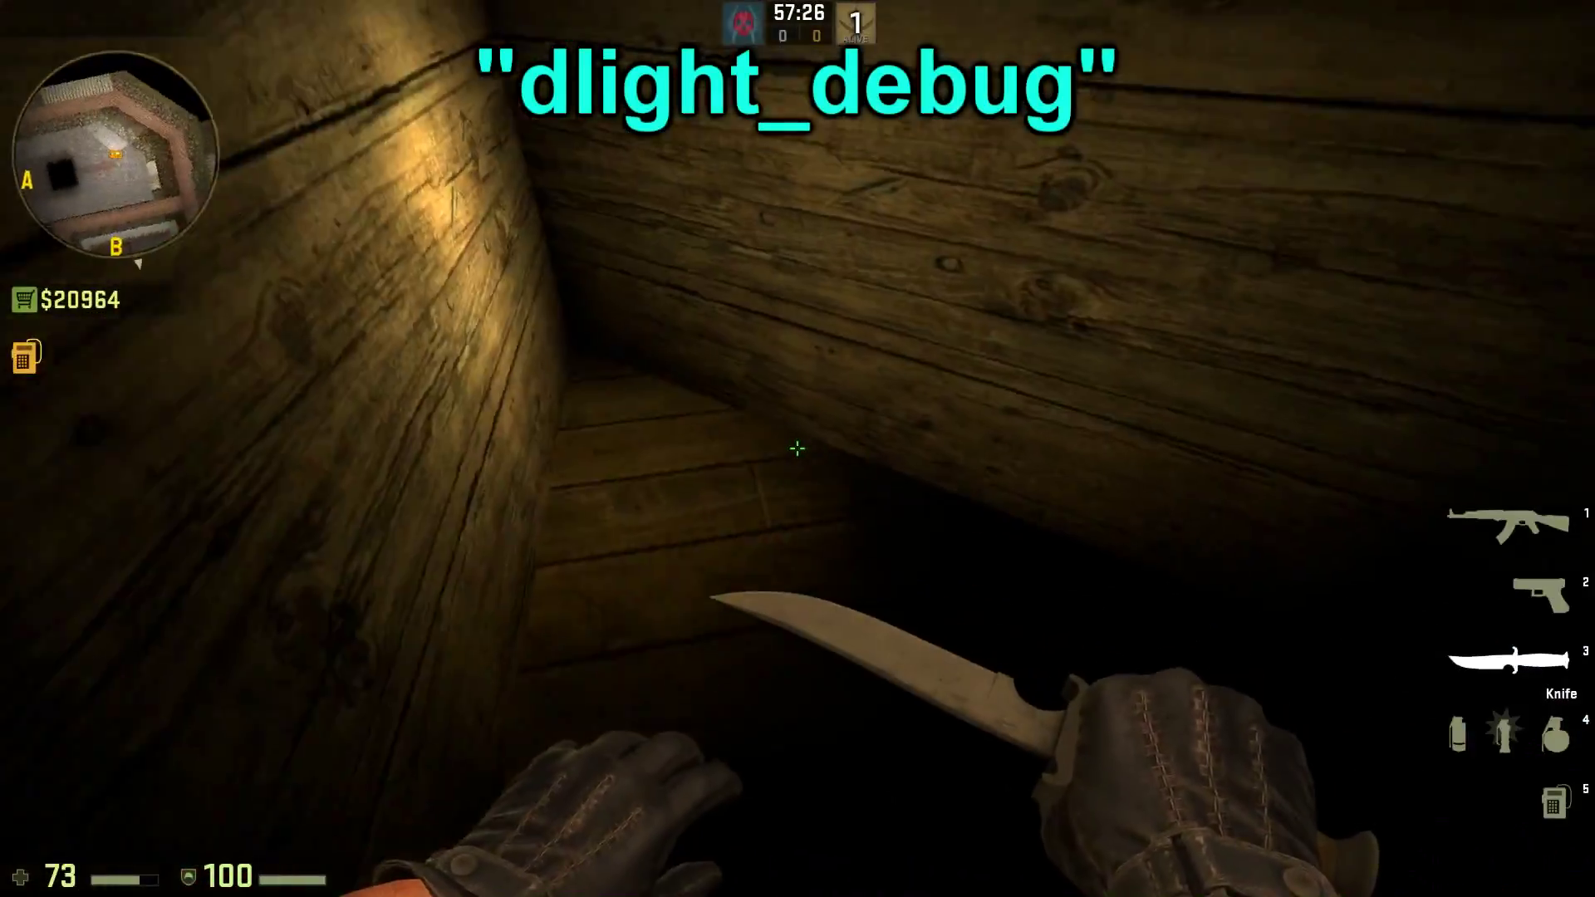
pyautogui.press('Escape')
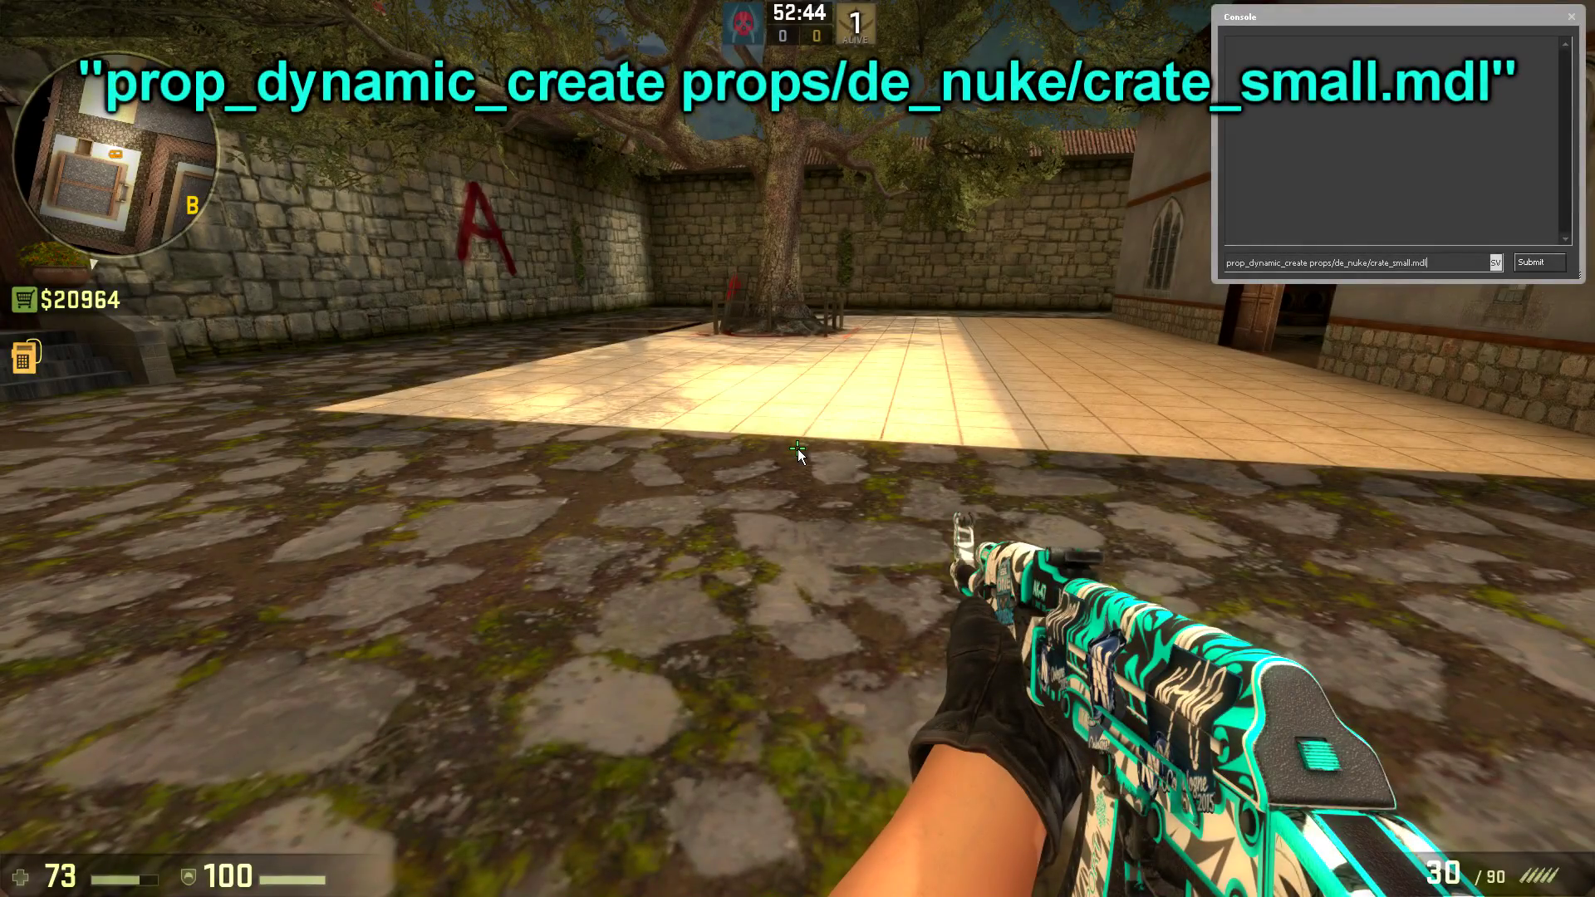
# Spawn a crate in the courtyard with the console command prop_dynamic_create props/de_nuke/crate_small.mdl, and walk around it
pyautogui.press('Return')
pyautogui.press('Escape')
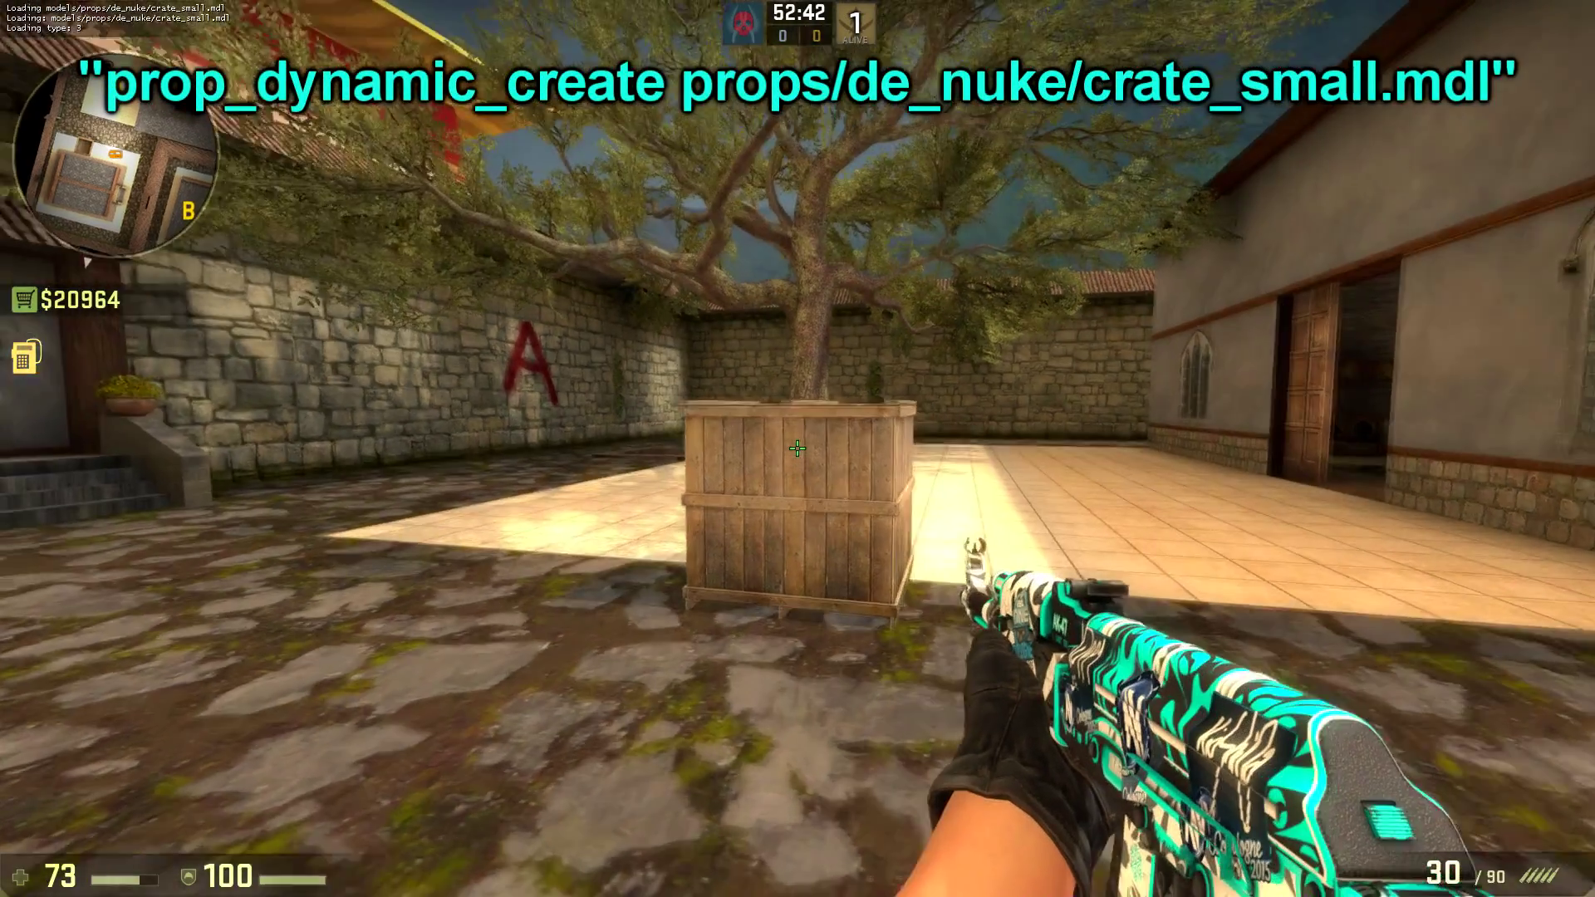
pyautogui.press('`')
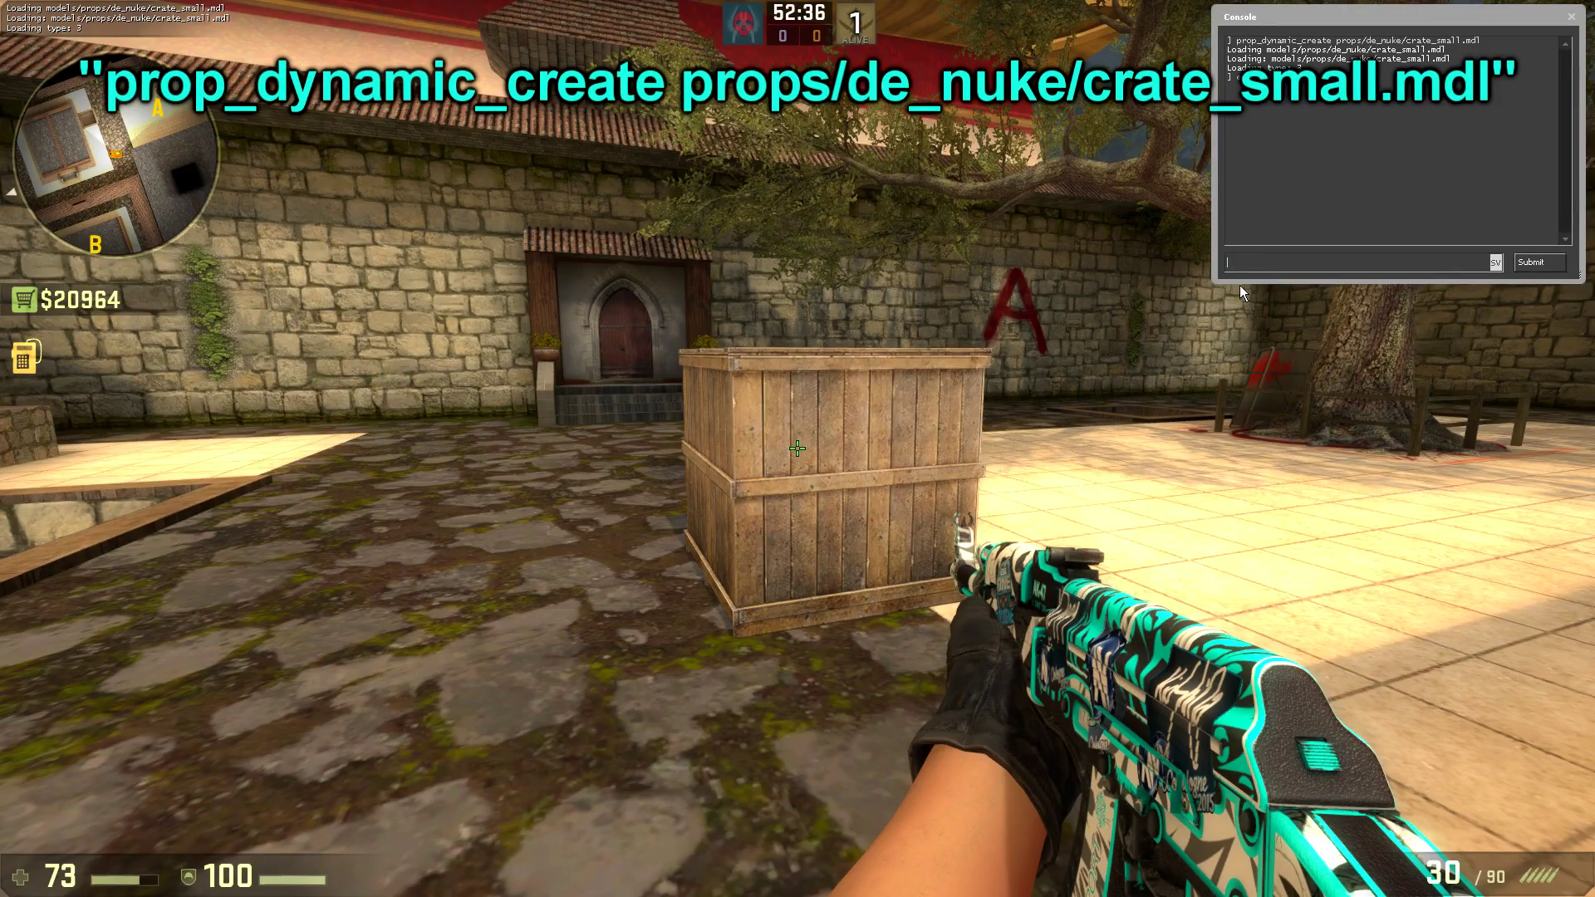
pyautogui.press('`')
pyautogui.press('d')
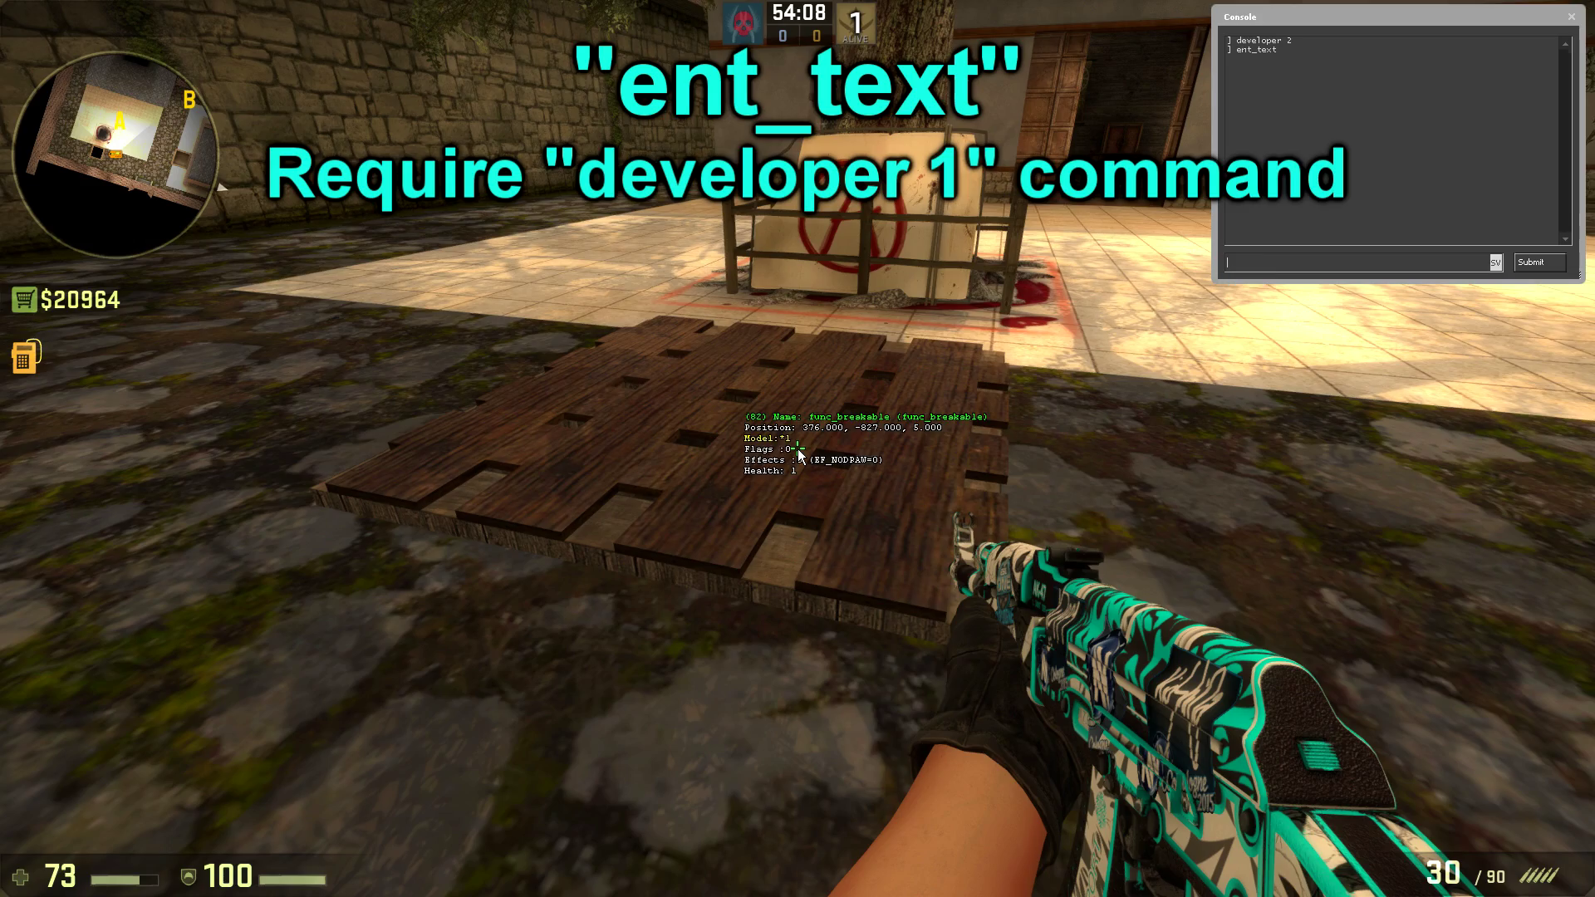
# Display the debug text of the breakable wooden planks at bombsite A with the console command ent_text
pyautogui.press('`')
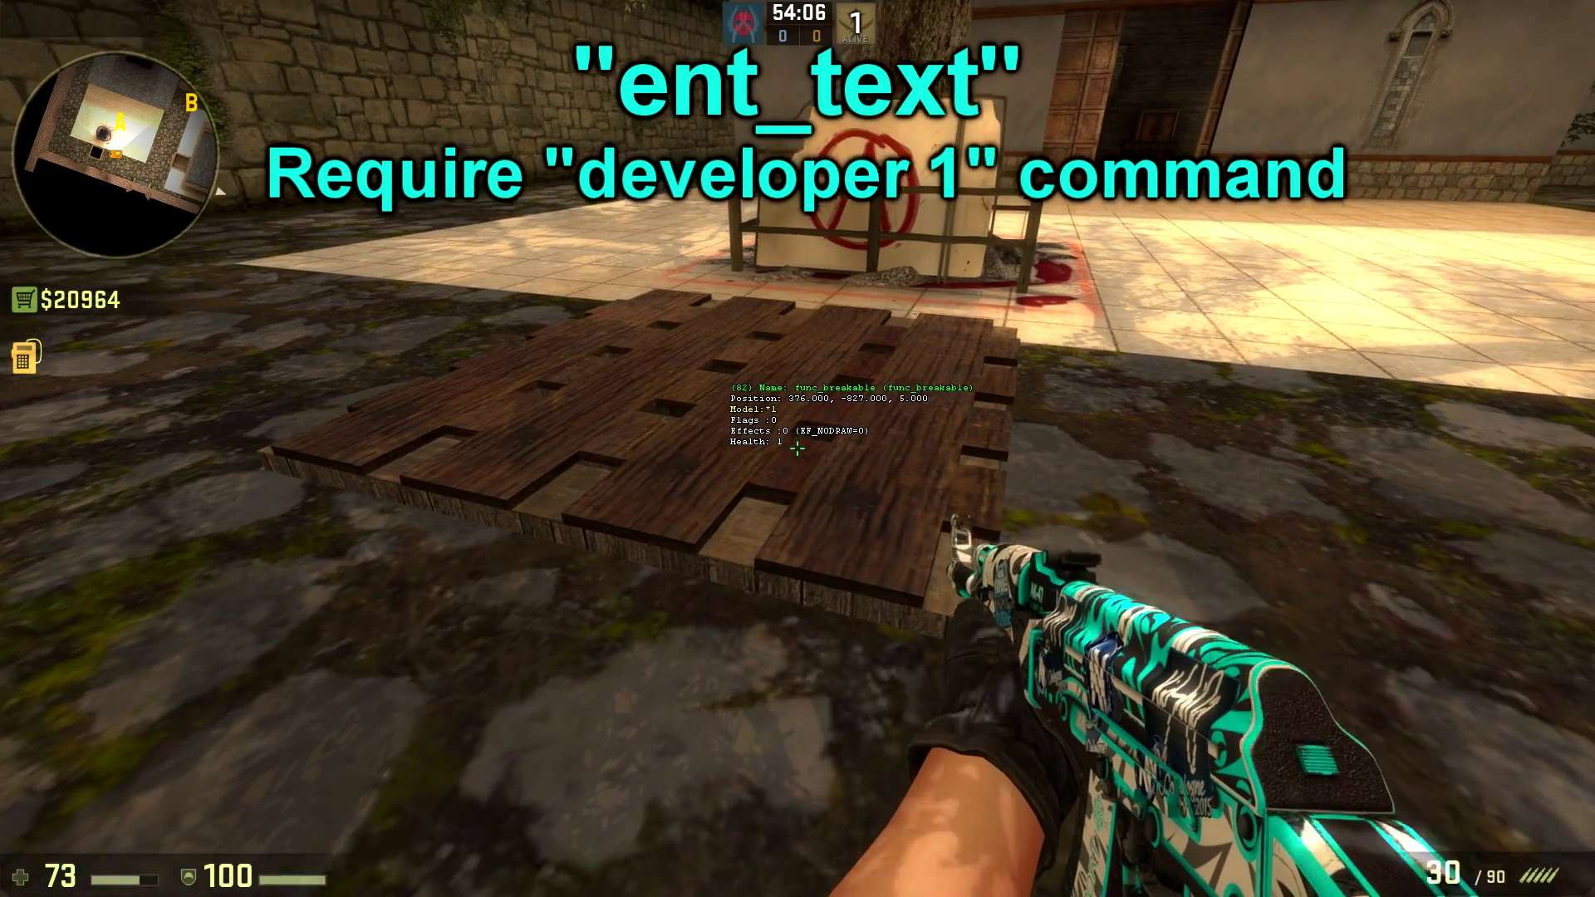